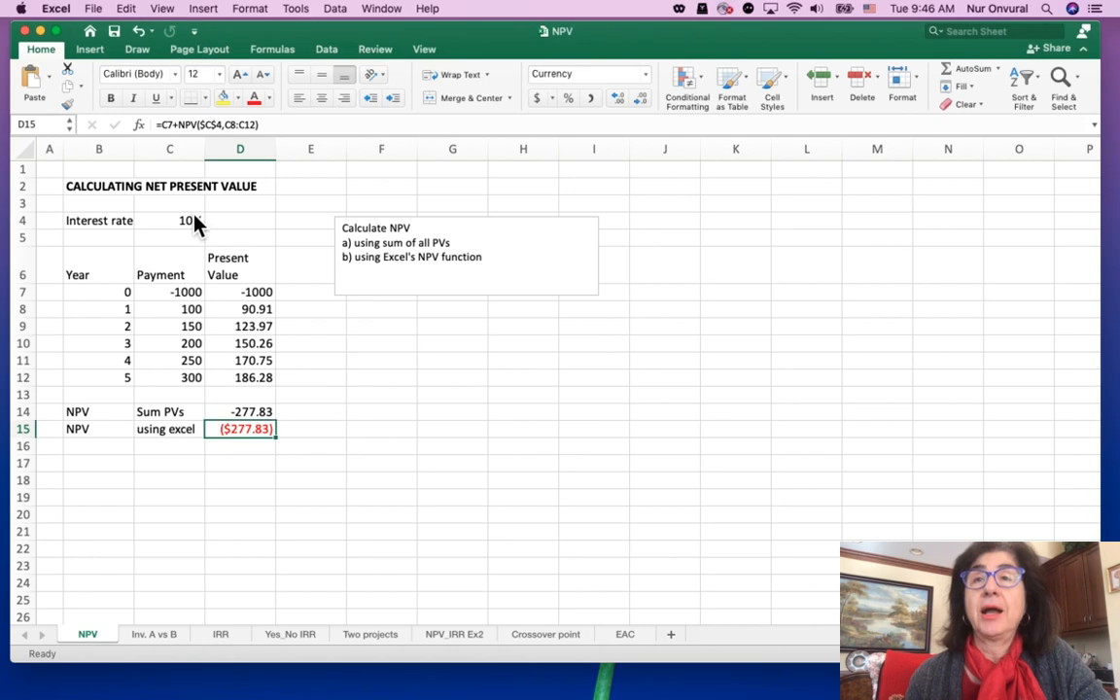
Review the interest rate in C4, the year 0 payment in C7 and the present value formula in D7
{"action": "left_click", "coordinate": [176, 220]}
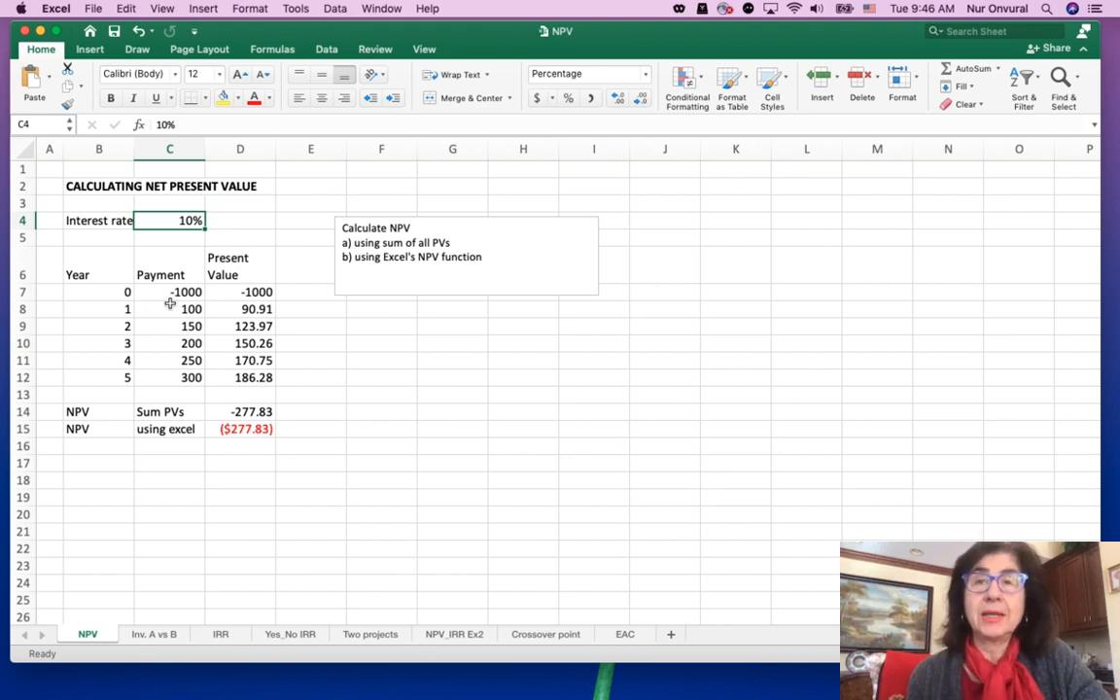
{"action": "left_click", "coordinate": [170, 292]}
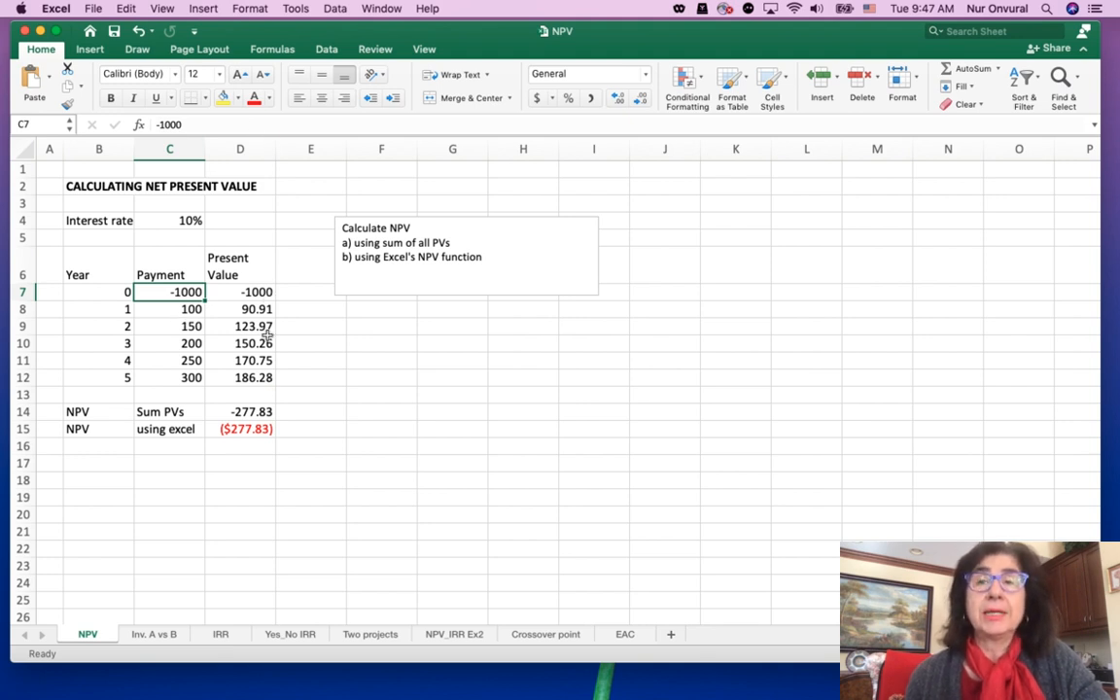
{"action": "left_click", "coordinate": [260, 294]}
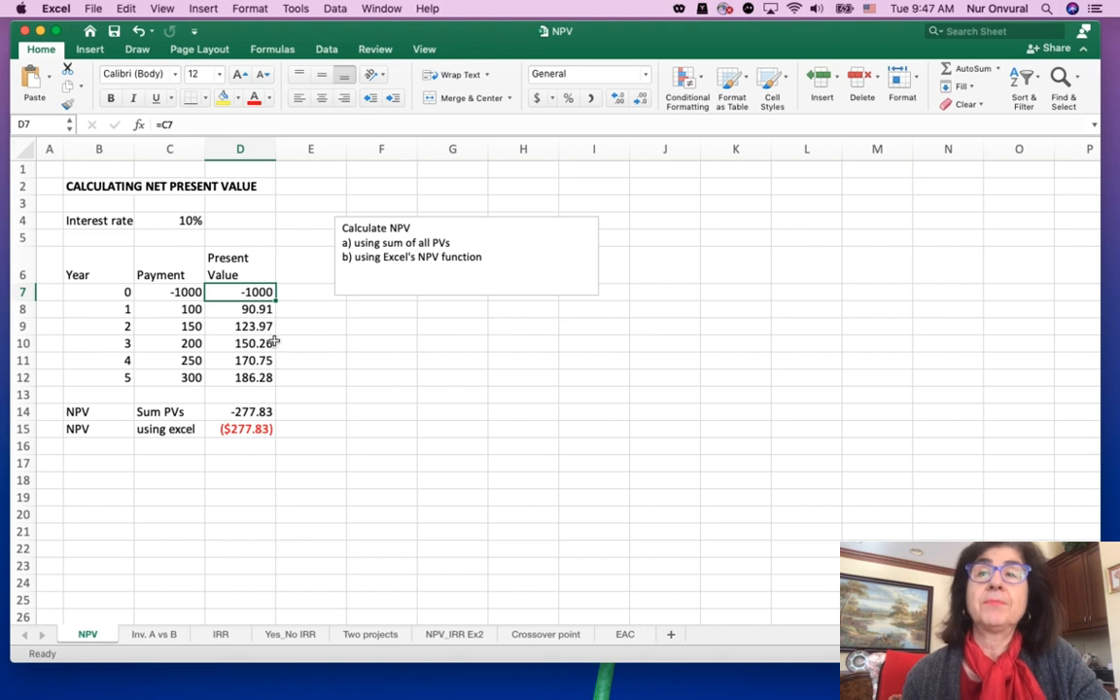
Fill the year 1 present value formula in D8 down through D12
{"action": "left_click", "coordinate": [260, 310]}
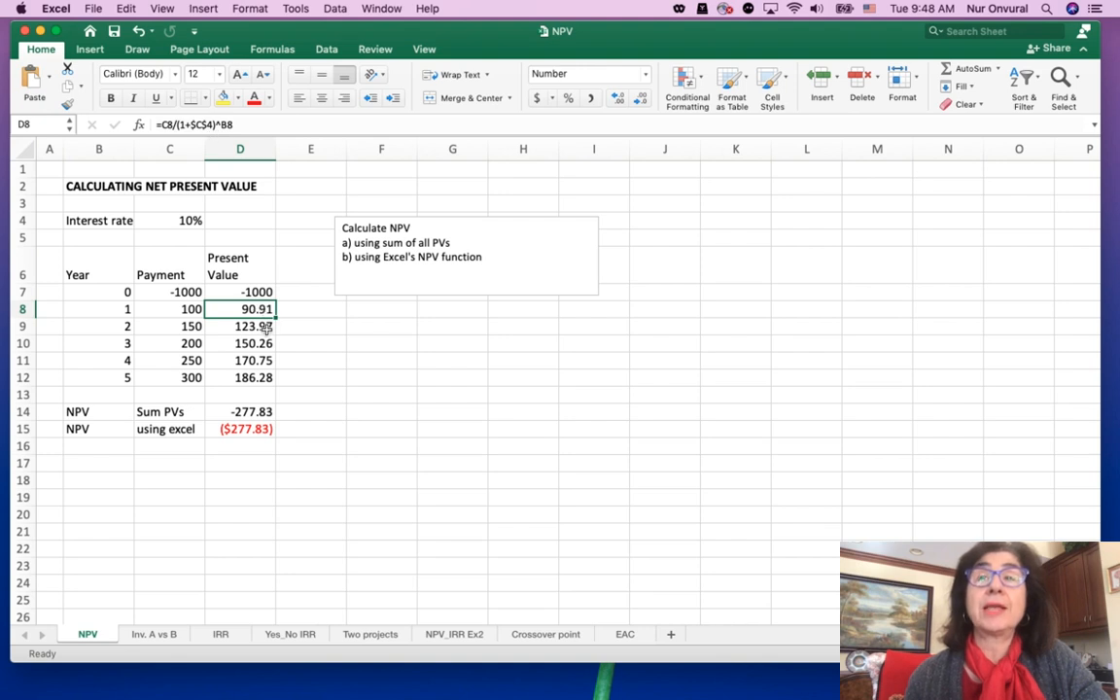
{"action": "left_click_drag", "start_coordinate": [276, 316], "coordinate": [276, 387]}
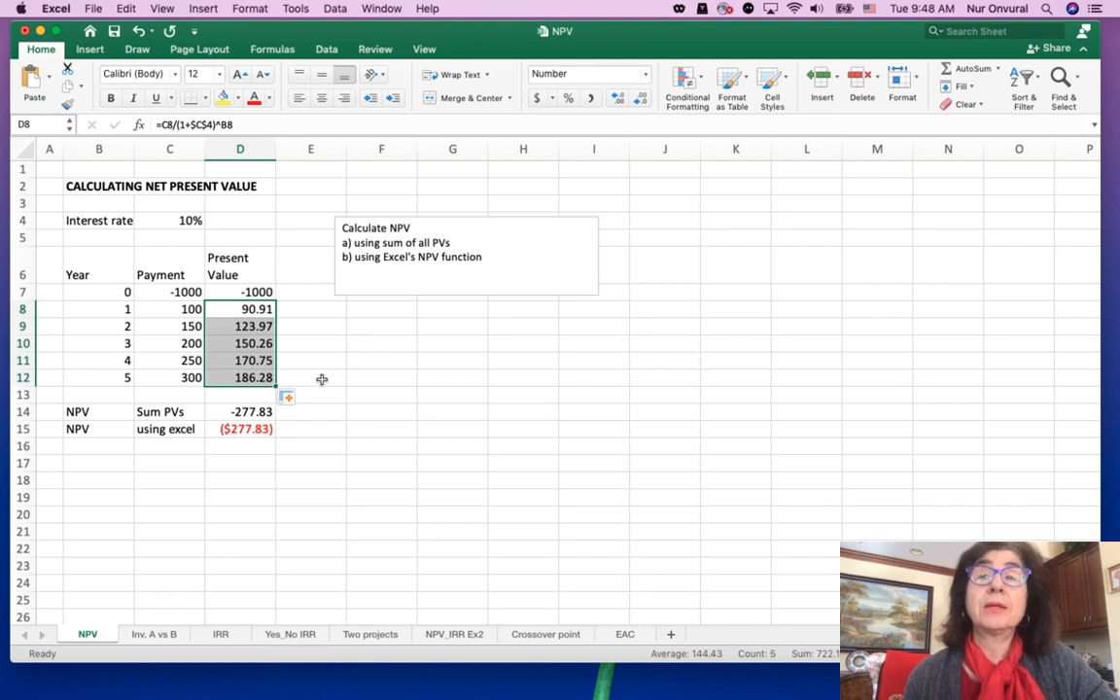
{"action": "left_click", "coordinate": [321, 379]}
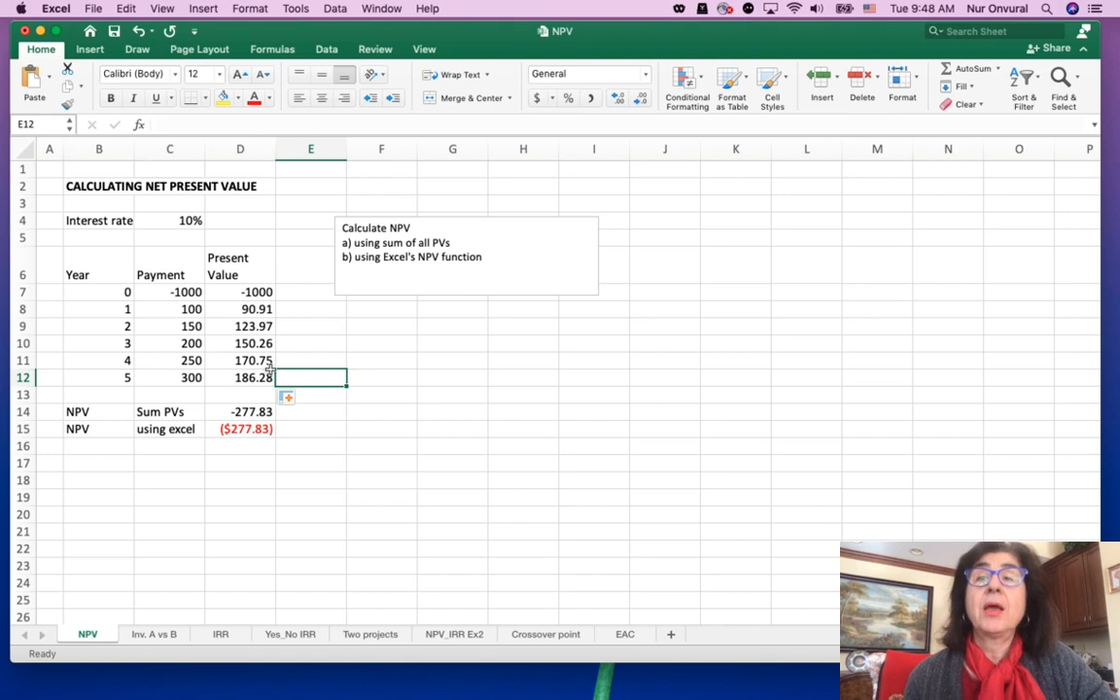
Enter a SUM formula in E14 that totals the present values in D7:D12
{"action": "left_click", "coordinate": [265, 412]}
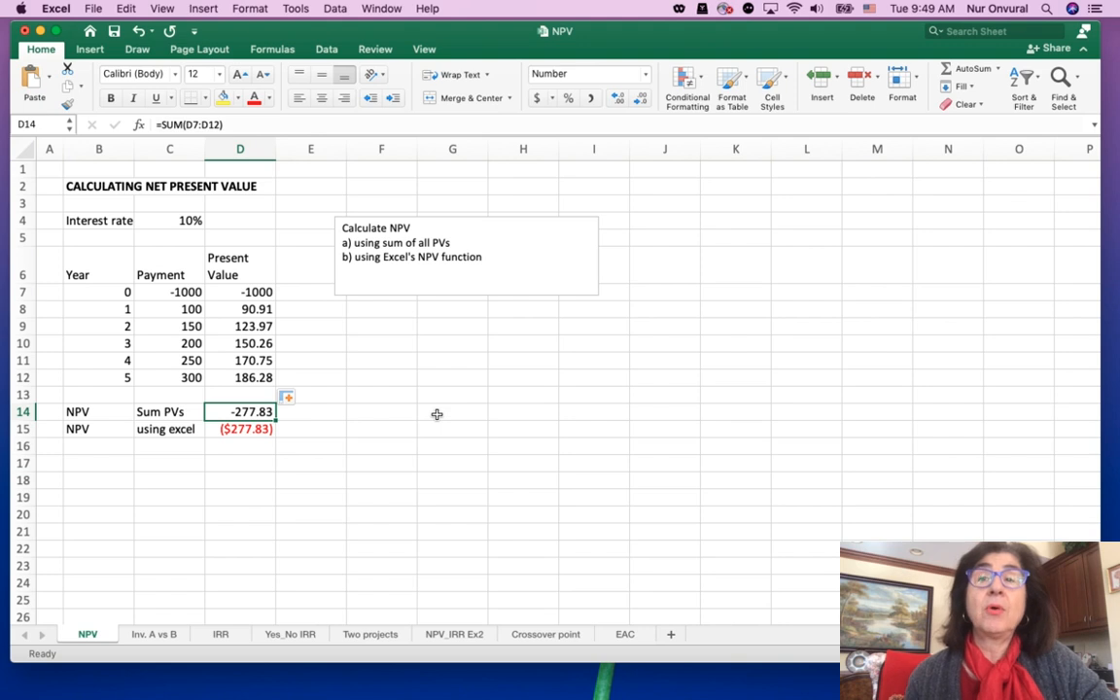
{"action": "left_click", "coordinate": [312, 416]}
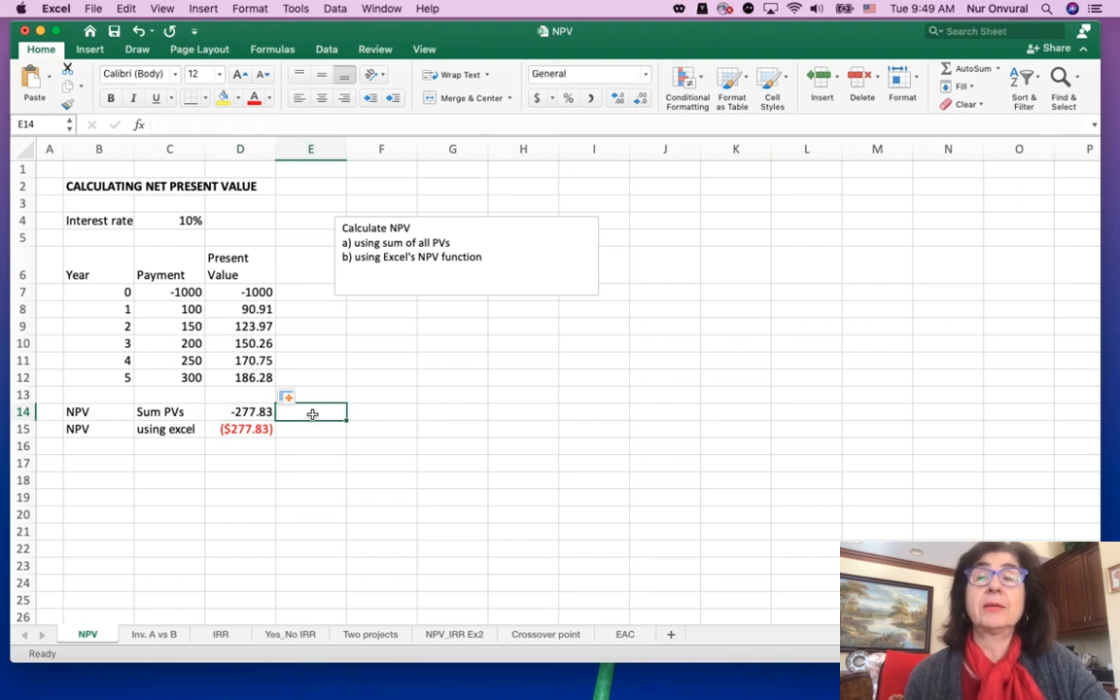
{"action": "type", "text": "=sum"}
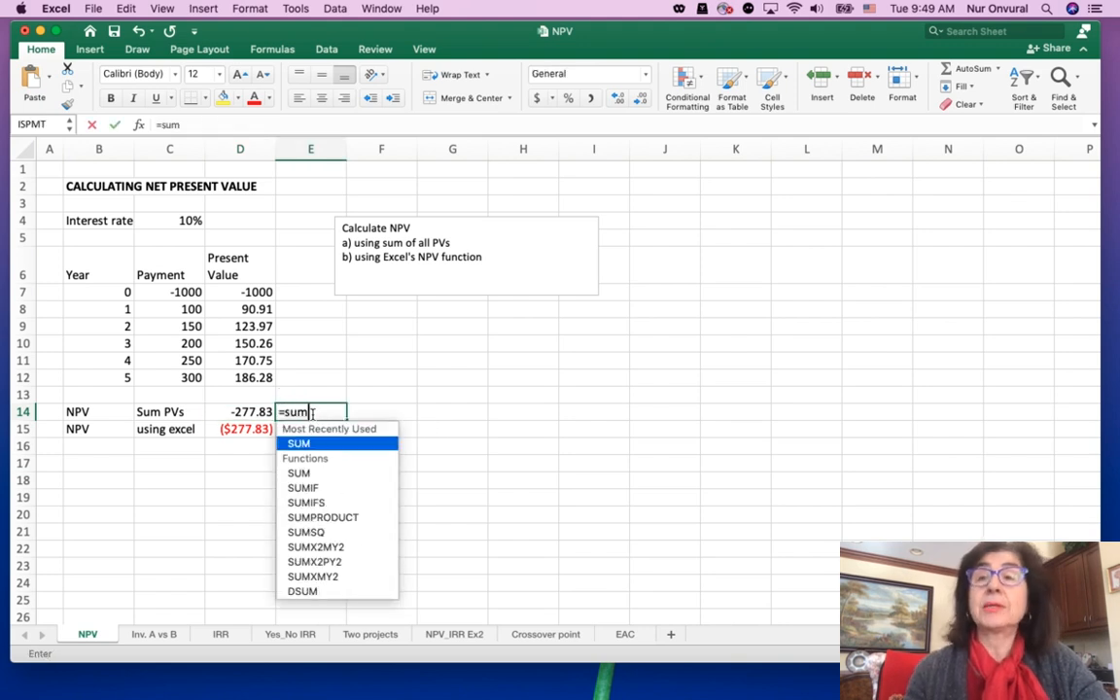
{"action": "type", "text": "("}
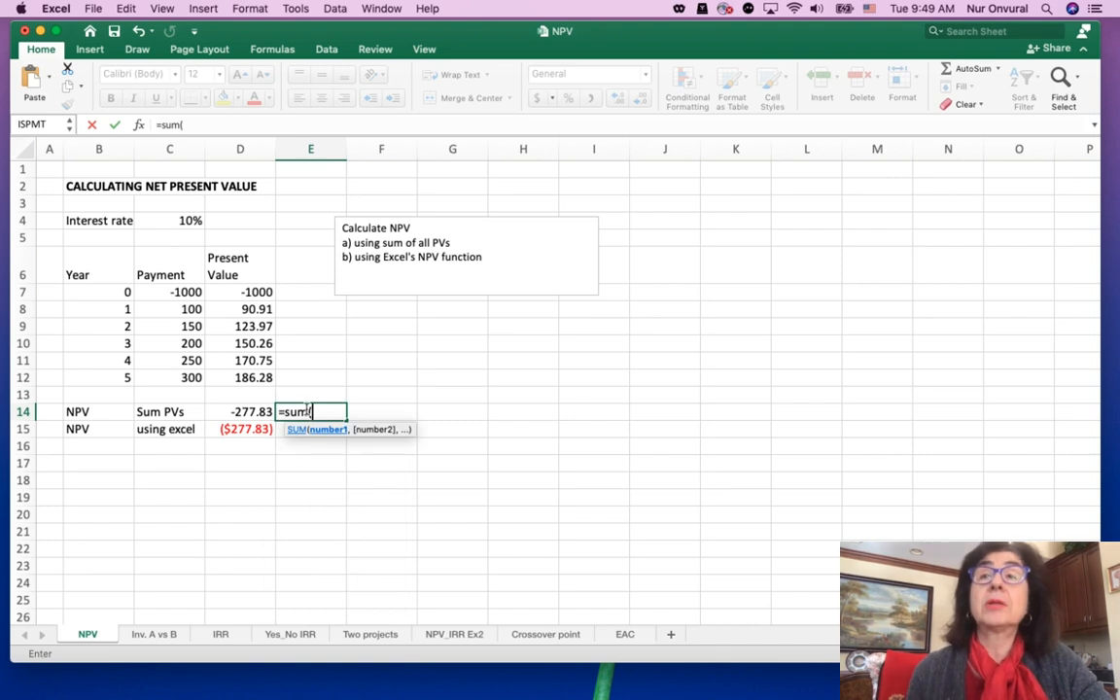
{"action": "left_click_drag", "start_coordinate": [254, 291], "coordinate": [260, 369]}
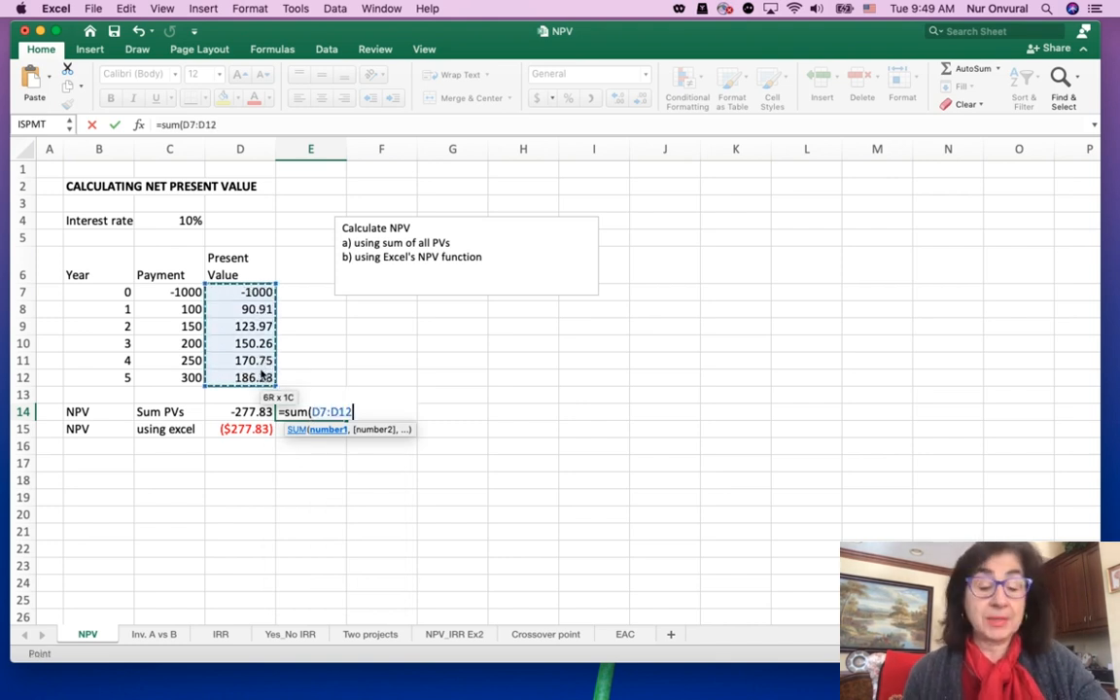
{"action": "key", "text": "Return"}
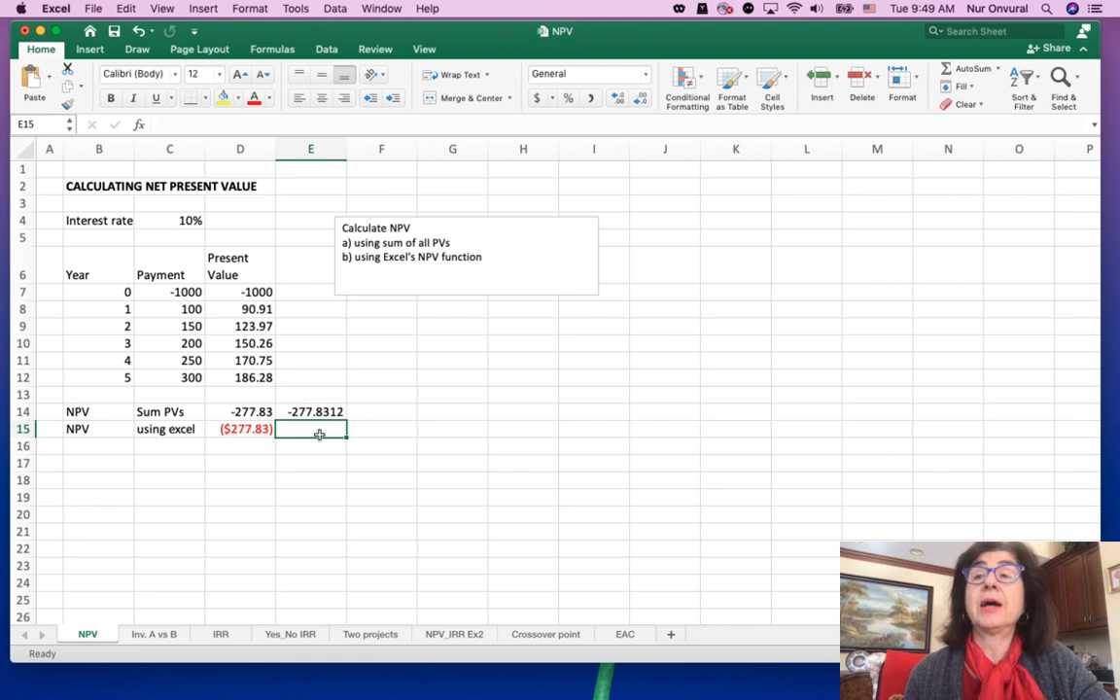
Adjust the decimal places of the sum in E14, ending at four decimals, and clear the cell
{"action": "left_click", "coordinate": [307, 411]}
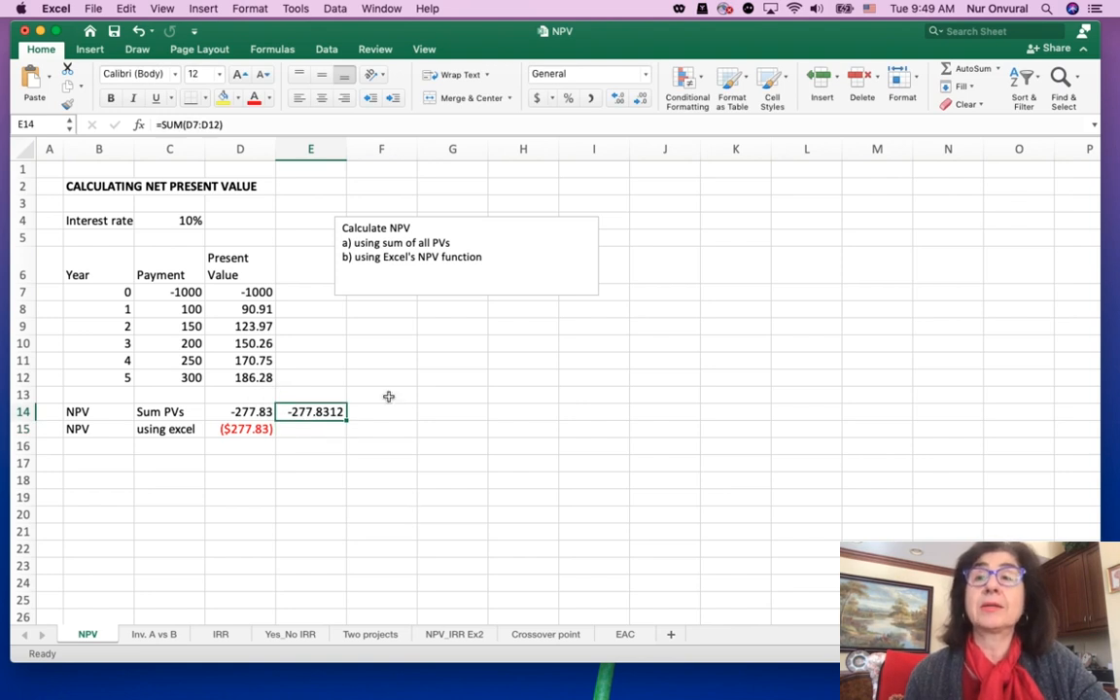
{"action": "left_click", "coordinate": [620, 97]}
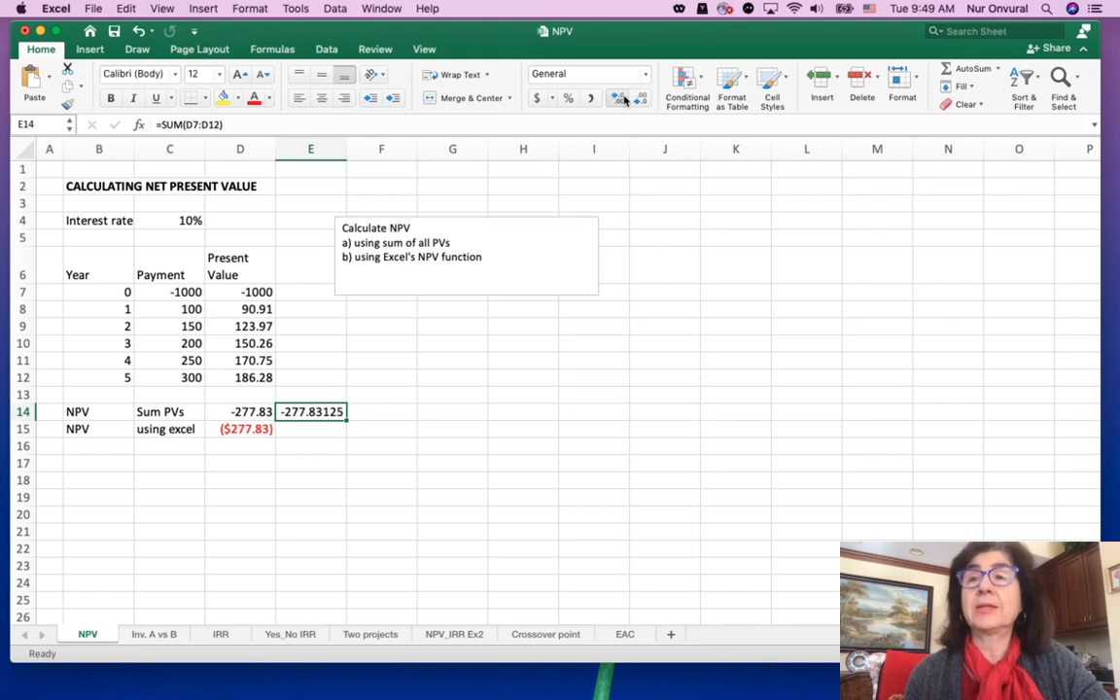
{"action": "left_click", "coordinate": [641, 98]}
{"action": "left_click", "coordinate": [642, 98]}
{"action": "left_click", "coordinate": [642, 98]}
{"action": "left_click", "coordinate": [641, 98]}
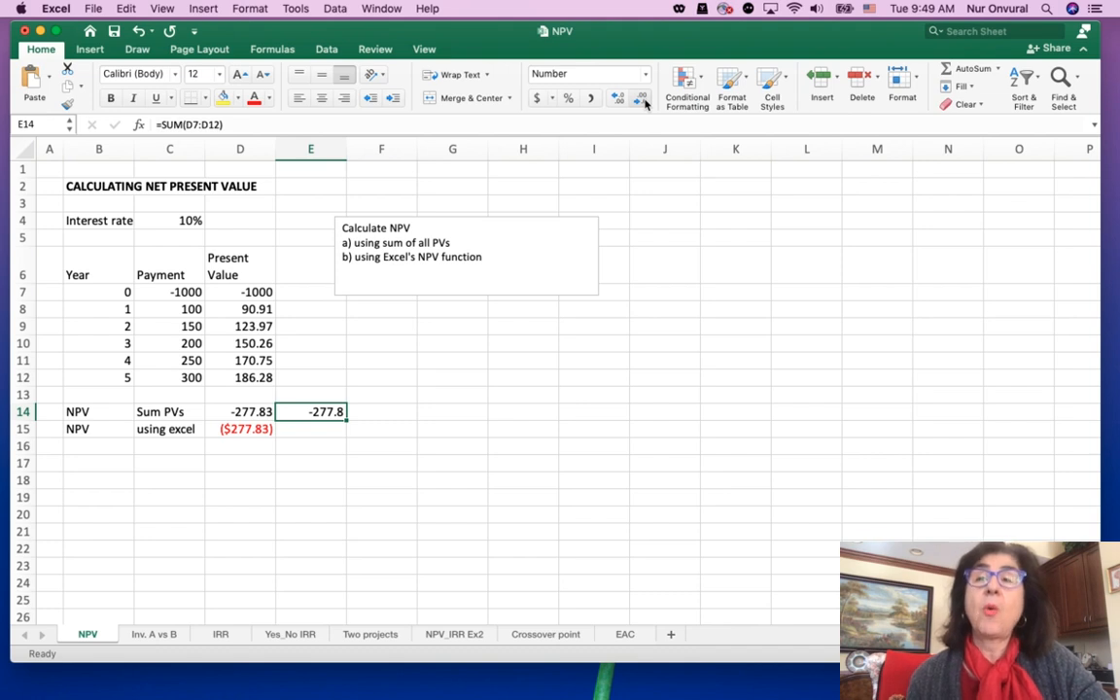
{"action": "left_click", "coordinate": [619, 100]}
{"action": "left_click", "coordinate": [619, 100]}
{"action": "left_click", "coordinate": [619, 100]}
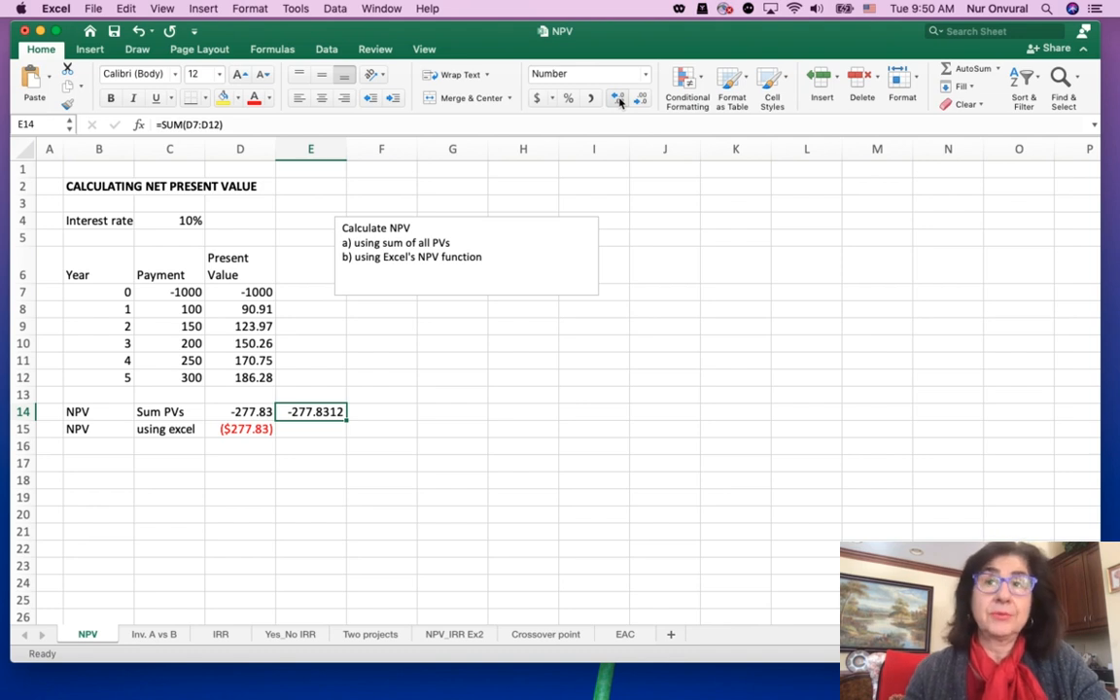
{"action": "key", "text": "Delete"}
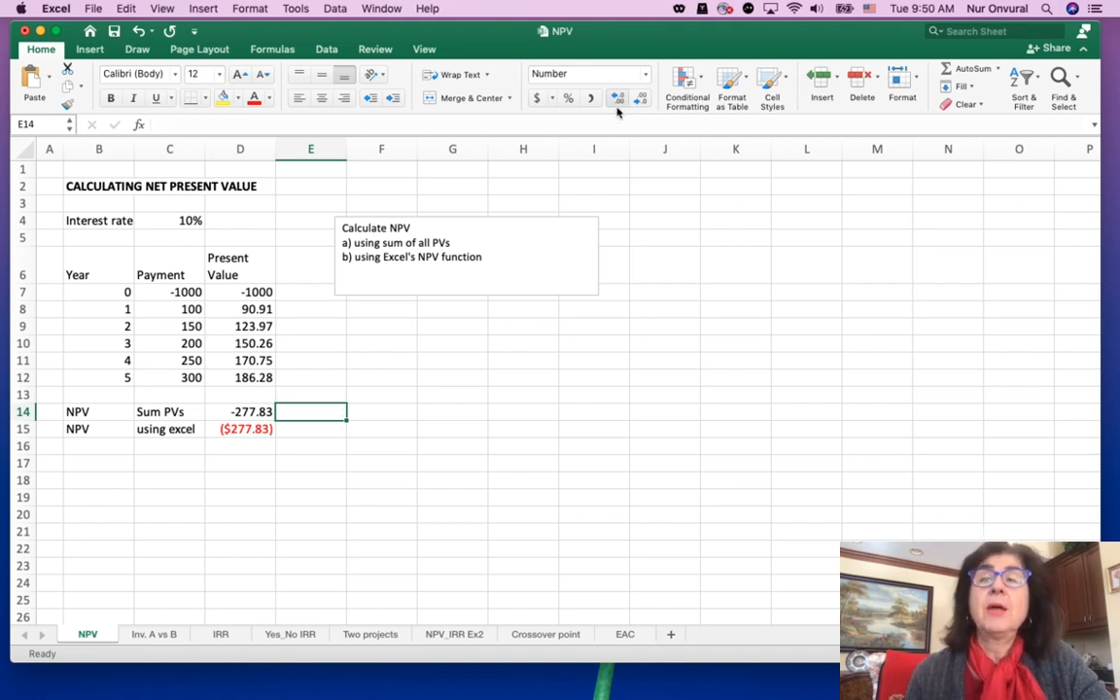
Enter =NPV(C4,C8:C12)+C7 in E15 to compute the net present value with the NPV function
{"action": "left_click", "coordinate": [246, 429]}
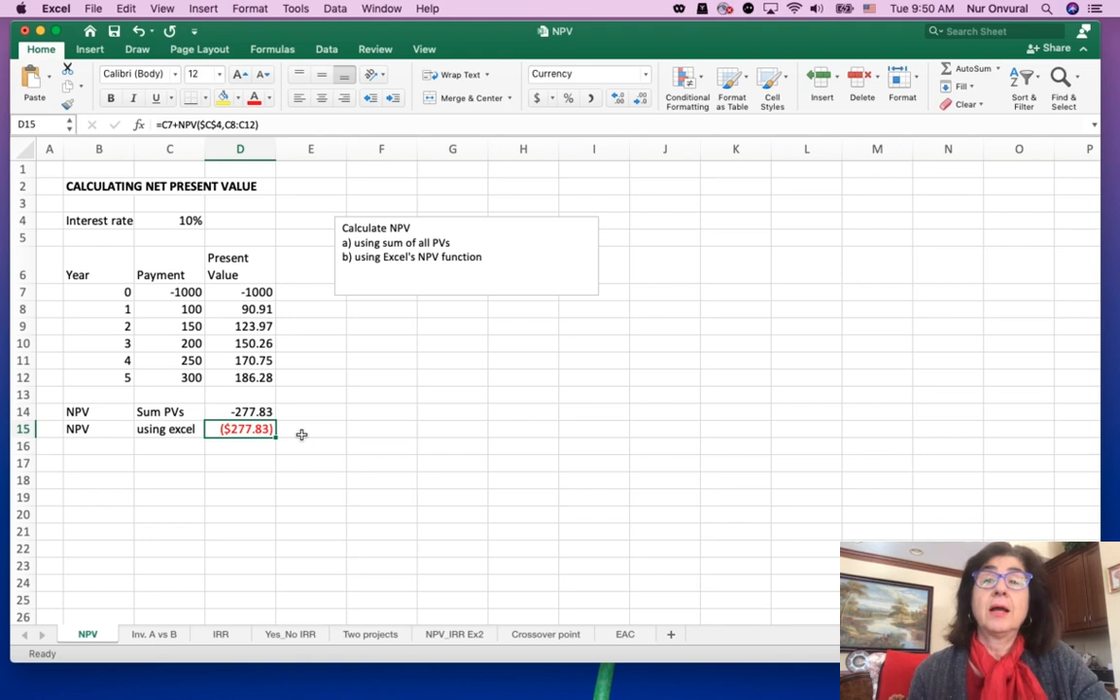
{"action": "left_click", "coordinate": [301, 434]}
{"action": "type", "text": "="}
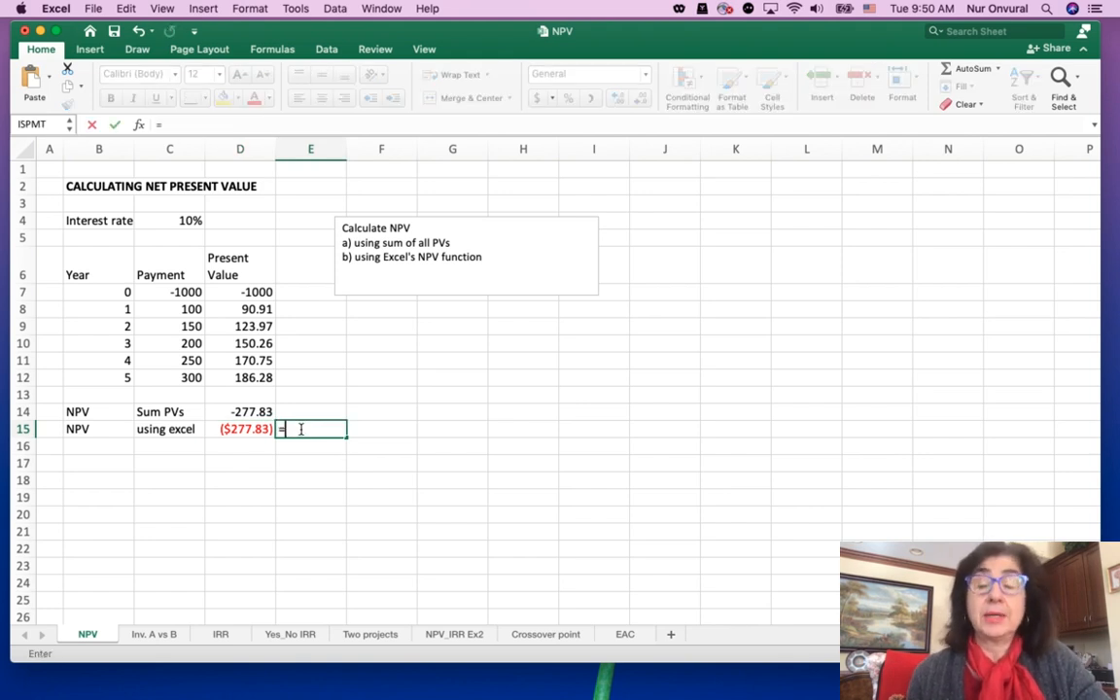
{"action": "type", "text": "NPV"}
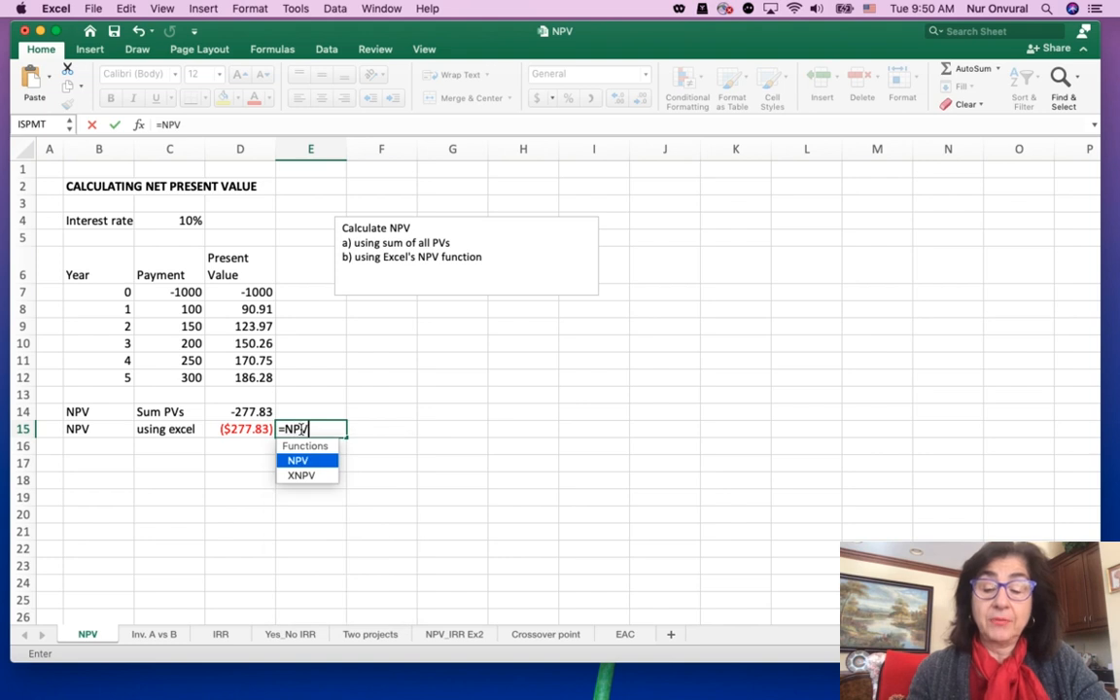
{"action": "type", "text": "("}
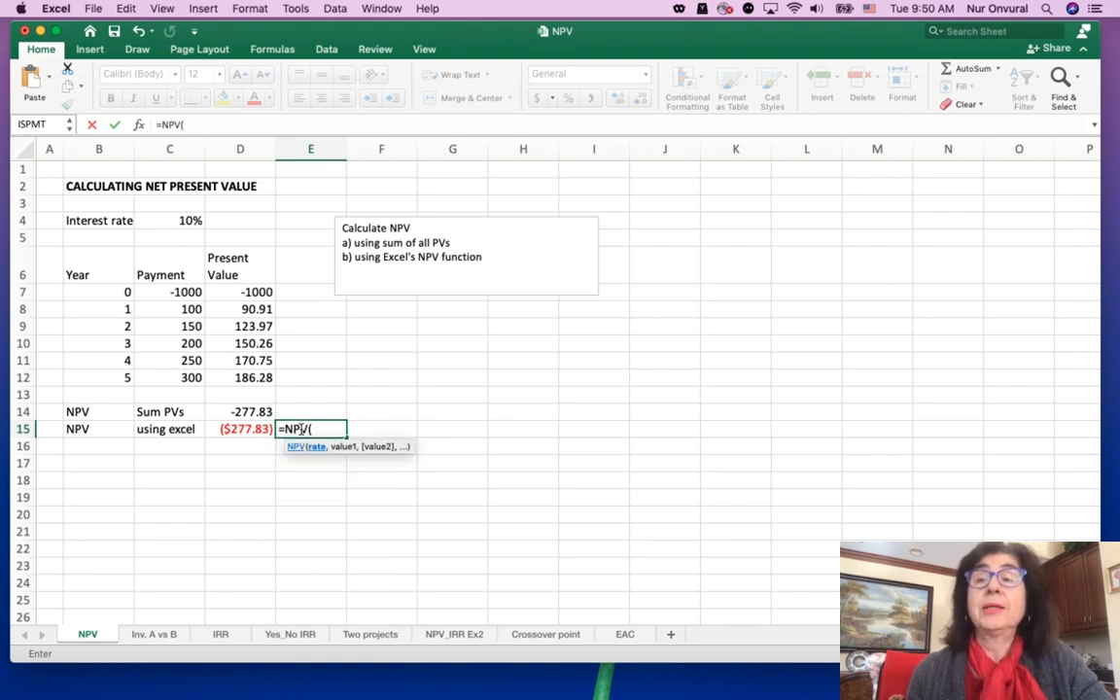
{"action": "left_click", "coordinate": [181, 223]}
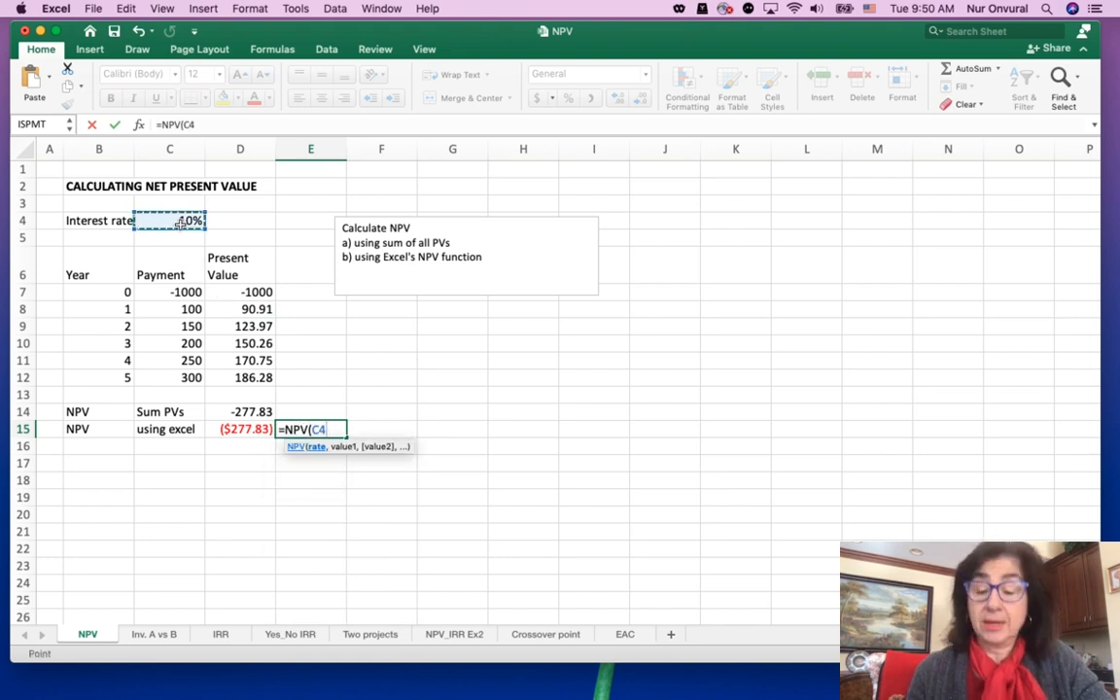
{"action": "type", "text": ","}
{"action": "left_click", "coordinate": [183, 308]}
{"action": "left_click_drag", "start_coordinate": [184, 308], "coordinate": [188, 374]}
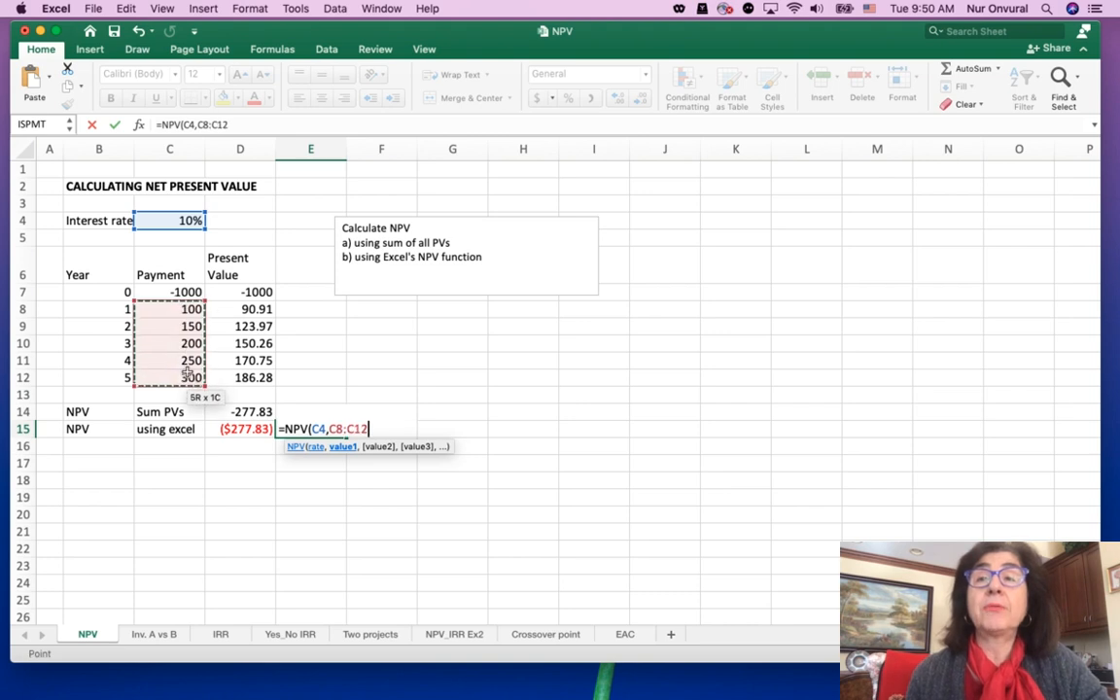
{"action": "type", "text": ")"}
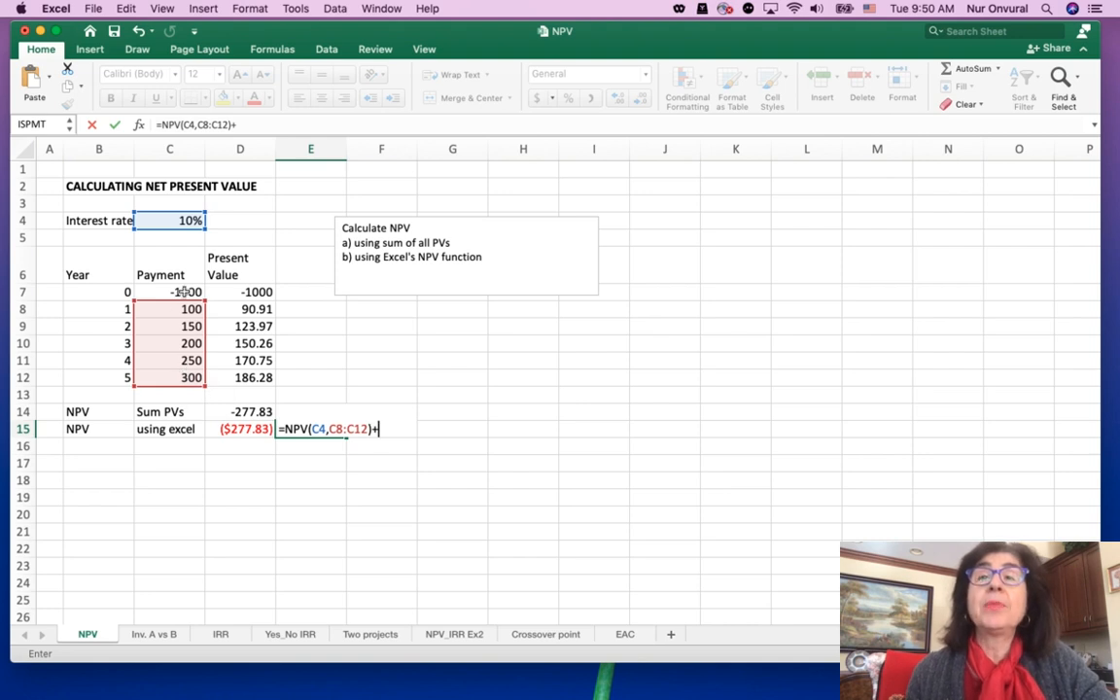
{"action": "type", "text": "+"}
{"action": "left_click", "coordinate": [184, 292]}
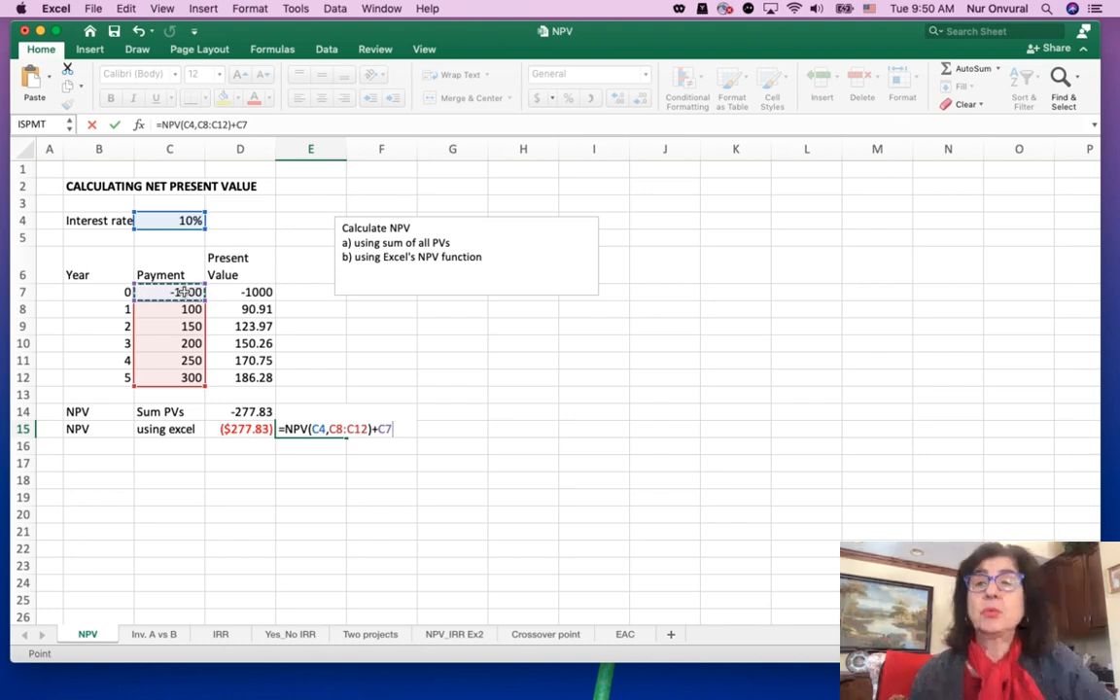
{"action": "key", "text": "Return"}
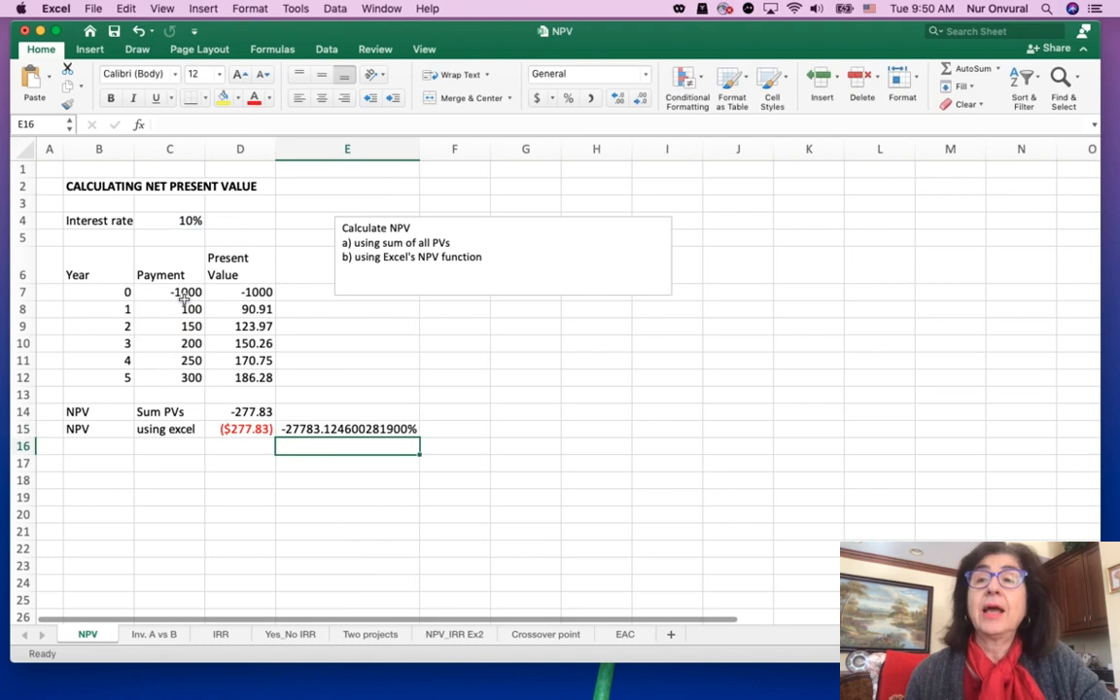
Compare the formats of C4, D15 and E15, set E15 to General number format, and clear its contents
{"action": "left_click", "coordinate": [342, 427]}
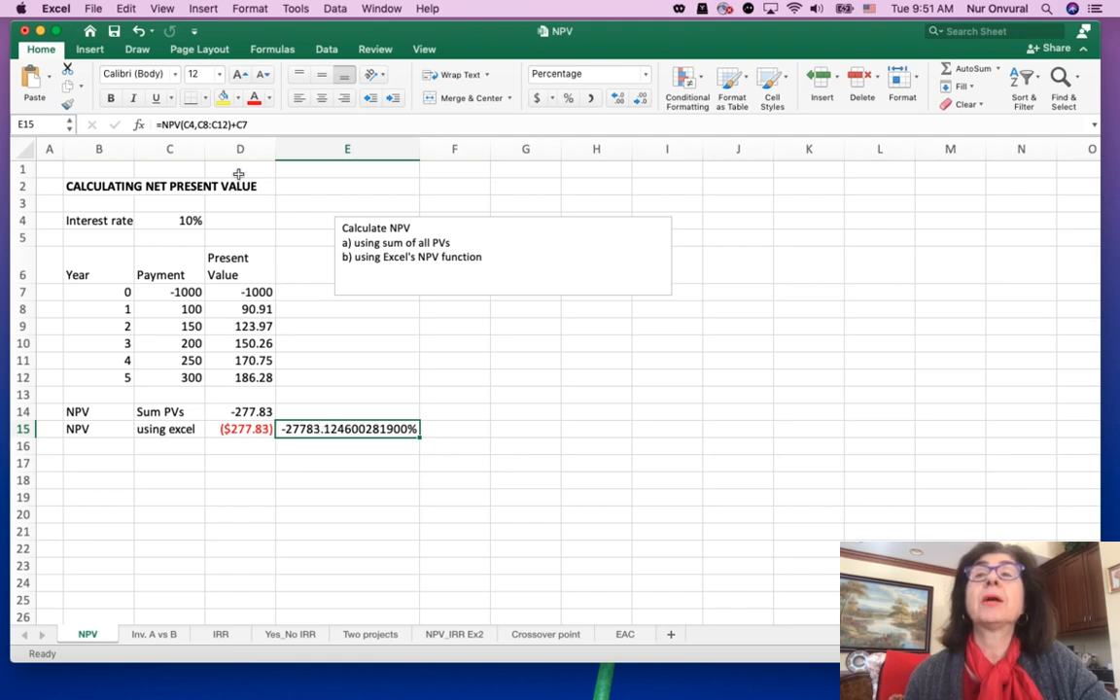
{"action": "left_click", "coordinate": [188, 221]}
{"action": "left_click", "coordinate": [318, 423]}
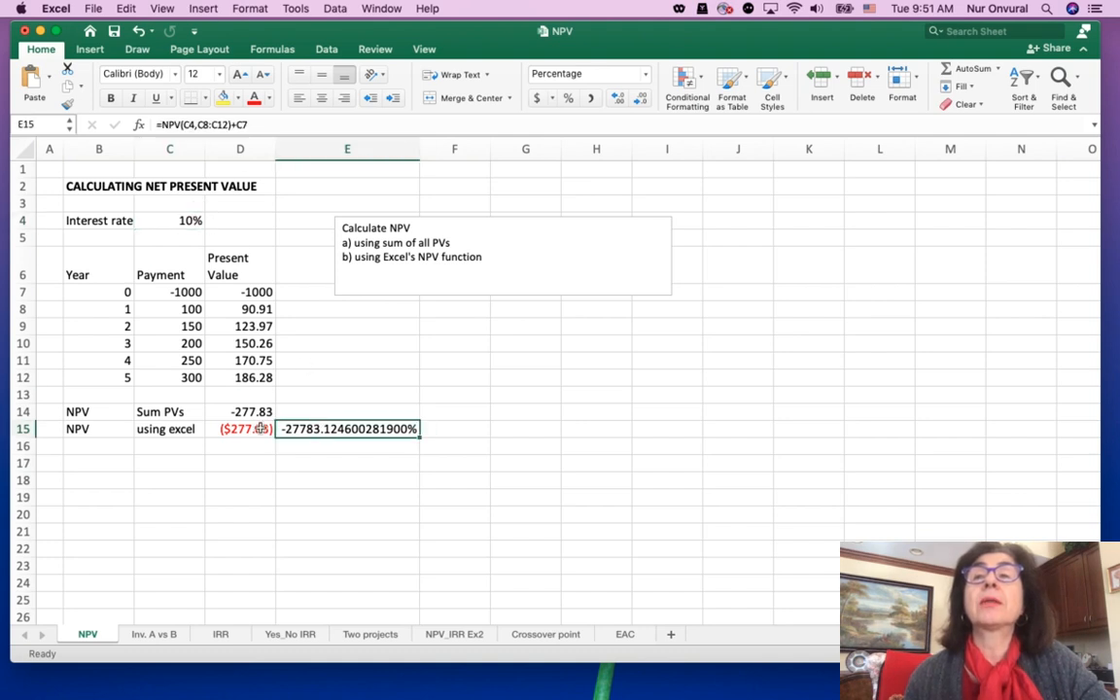
{"action": "left_click", "coordinate": [258, 428]}
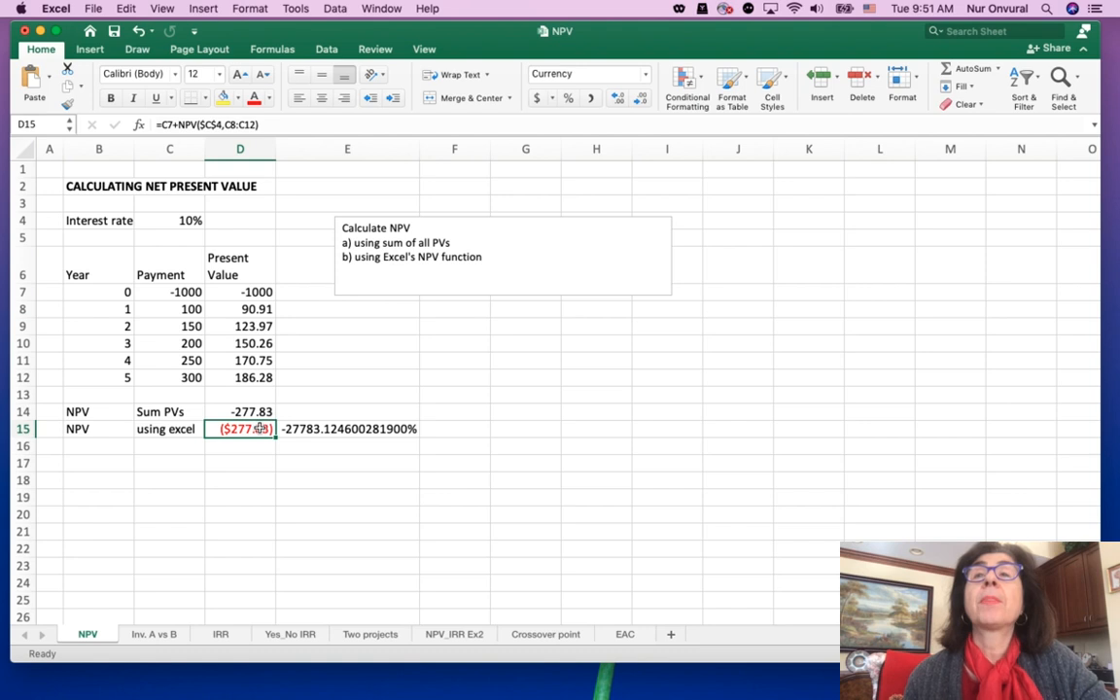
{"action": "left_click", "coordinate": [325, 428]}
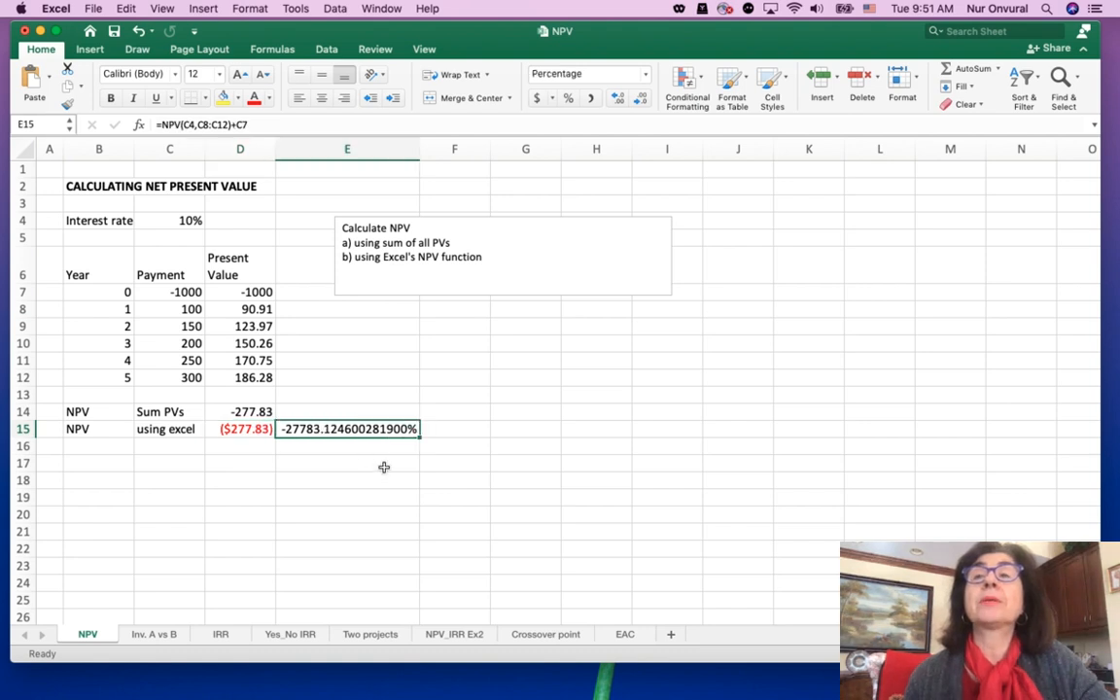
{"action": "left_click", "coordinate": [646, 75]}
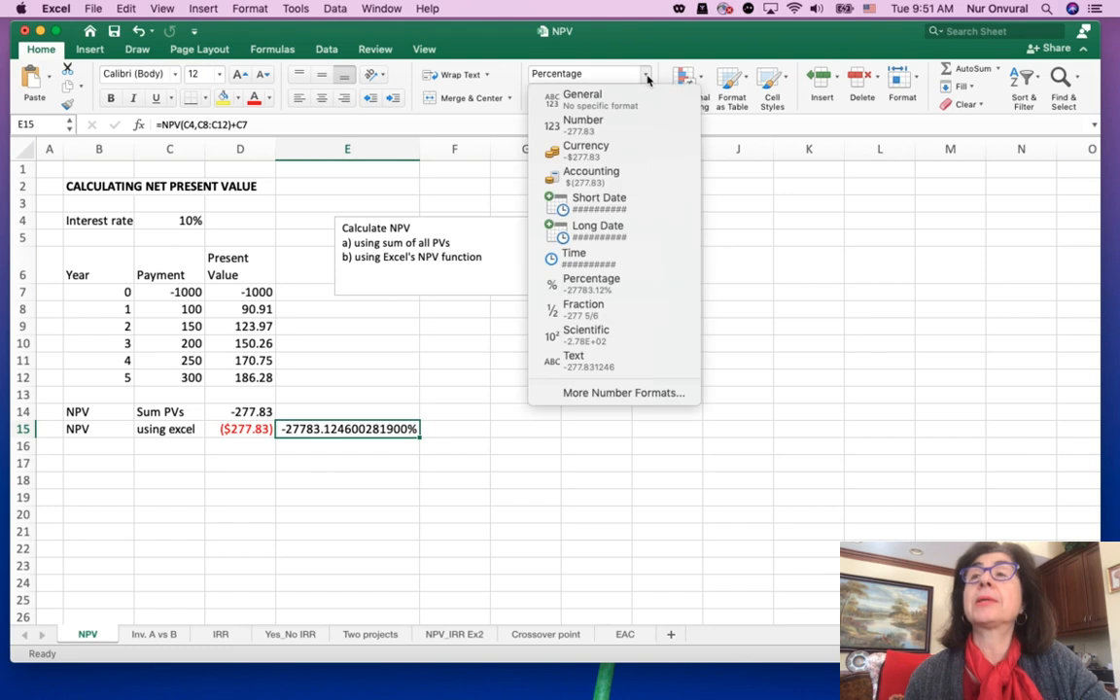
{"action": "left_click", "coordinate": [535, 99]}
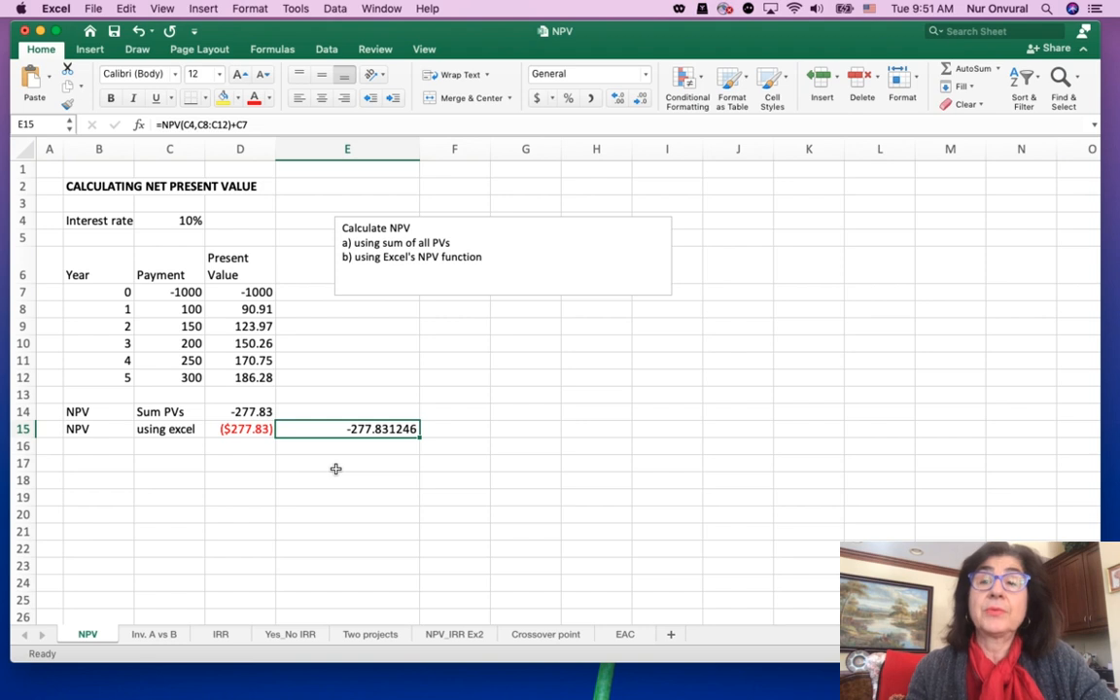
{"action": "key", "text": "Delete"}
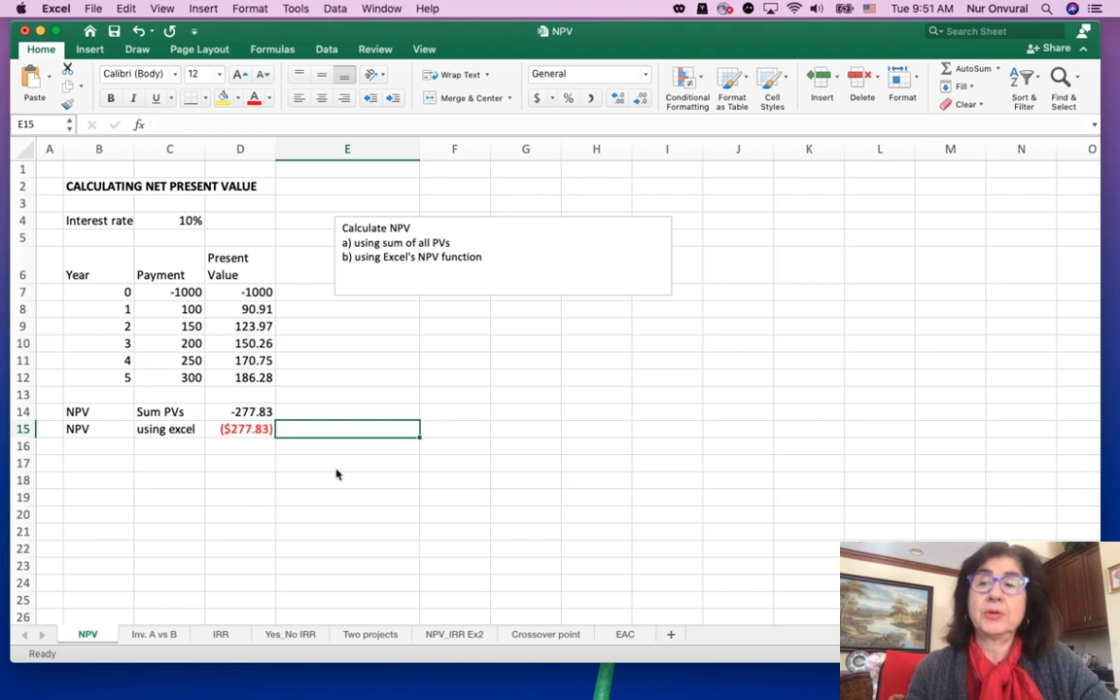
On the Inv. A vs B sheet, insert a blank row above the Decisions row
{"action": "left_click", "coordinate": [155, 635]}
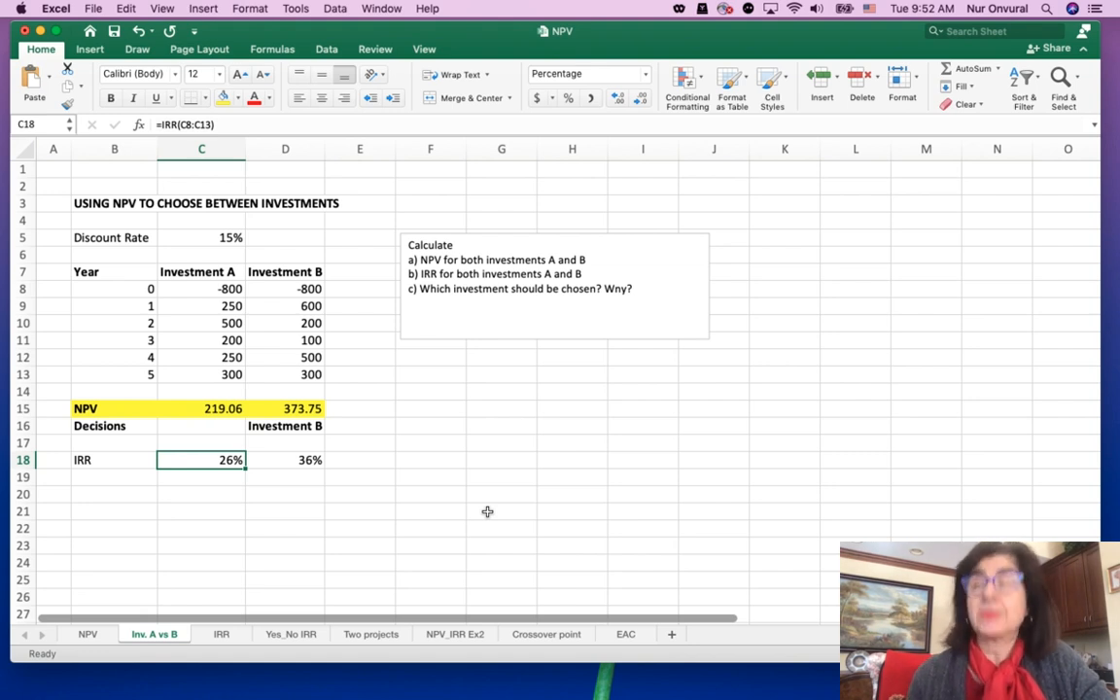
{"action": "left_click", "coordinate": [29, 426]}
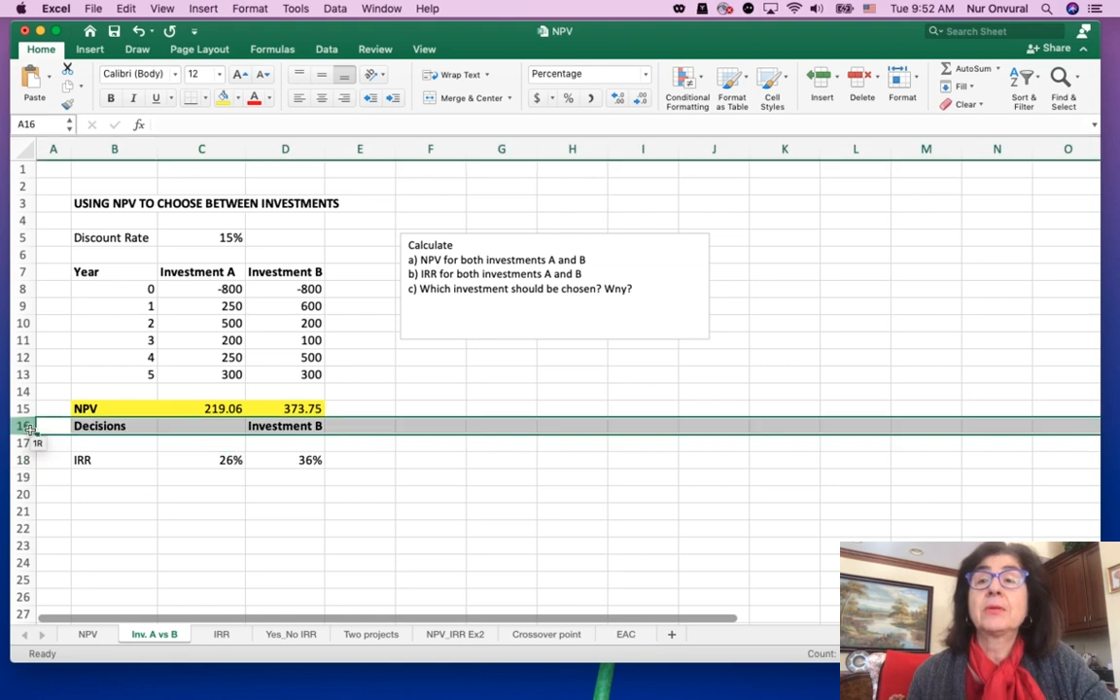
{"action": "left_click", "coordinate": [819, 83]}
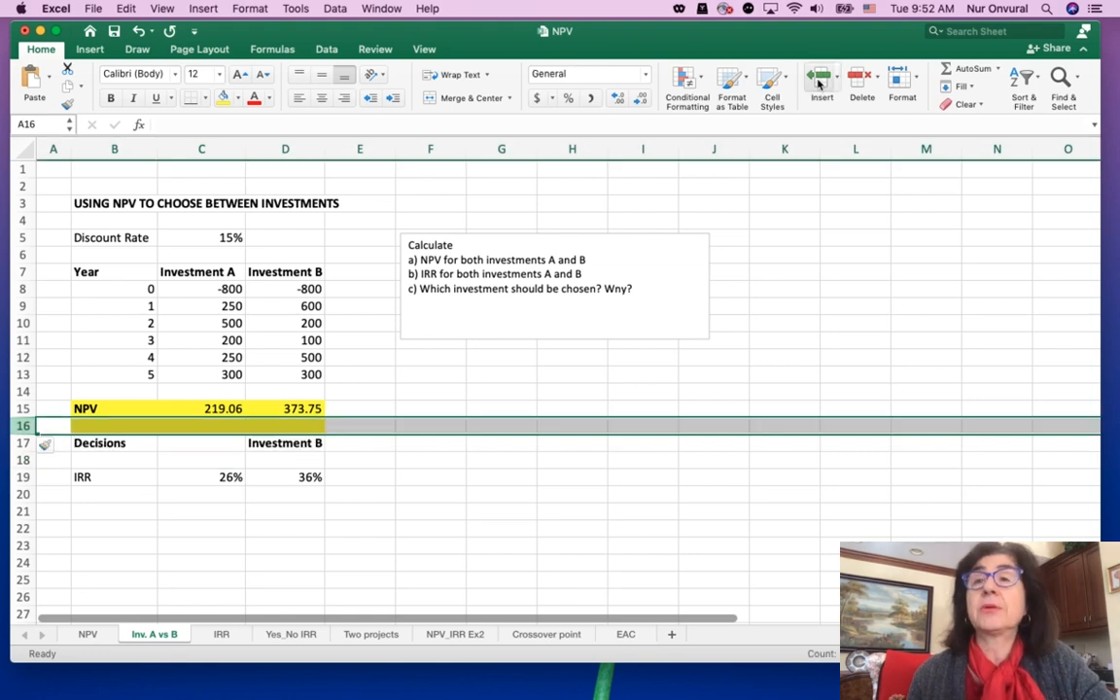
Enter =NPV(C5,C9:C13)+C8 in C16 to compute Investment A's net present value
{"action": "left_click", "coordinate": [187, 425]}
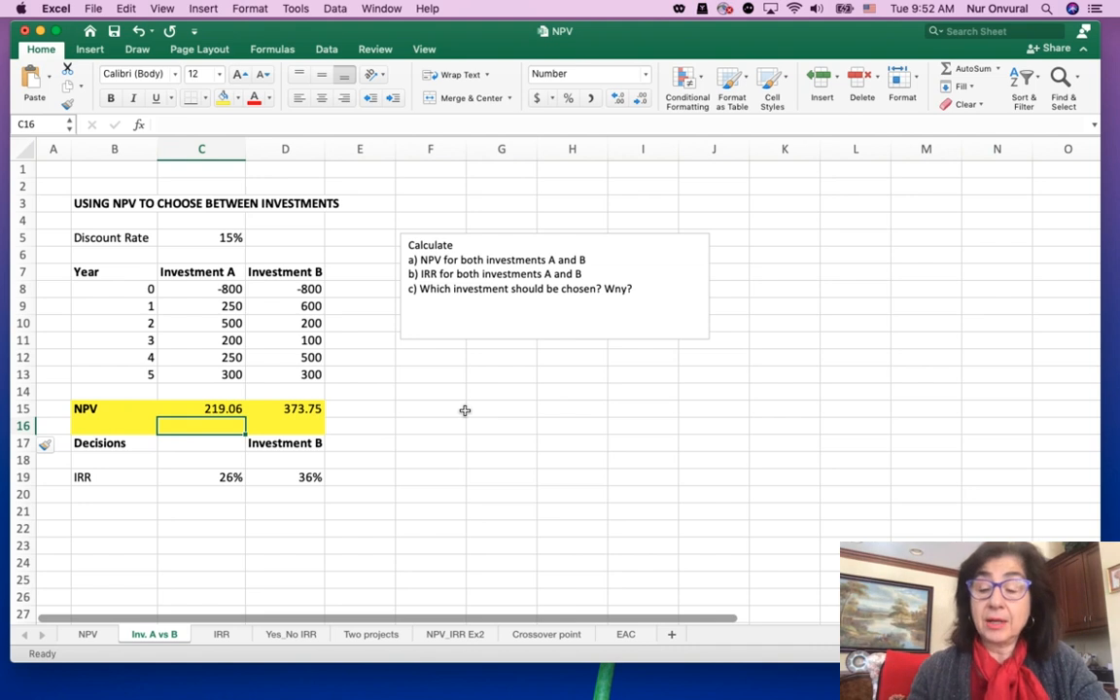
{"action": "type", "text": "=NPV("}
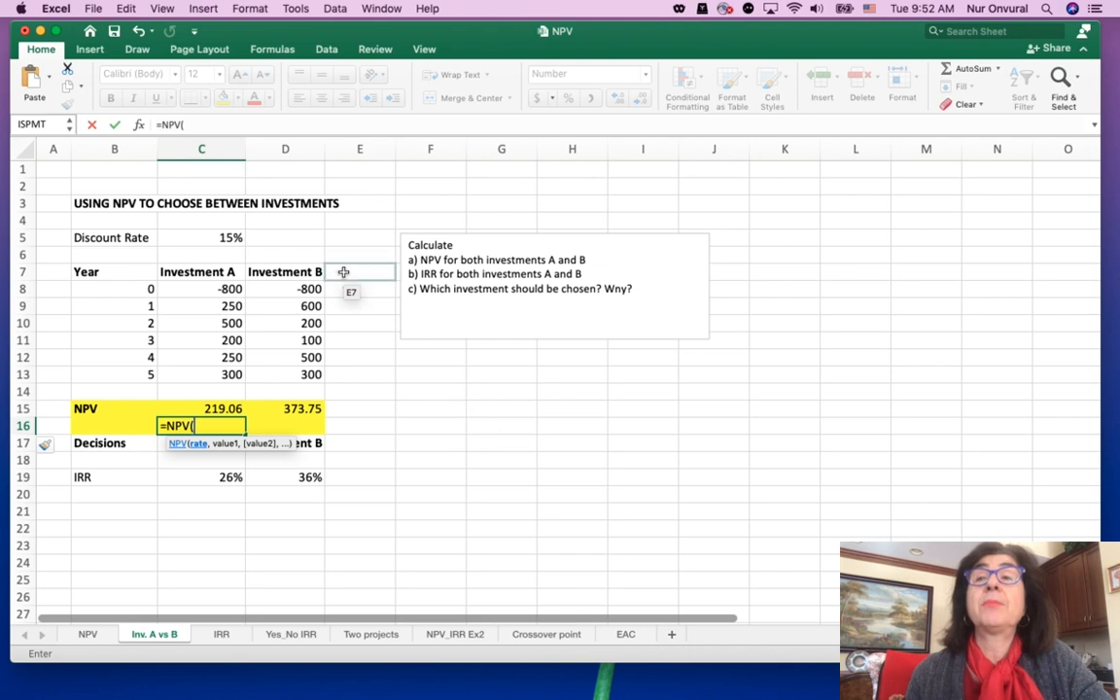
{"action": "left_click", "coordinate": [207, 229]}
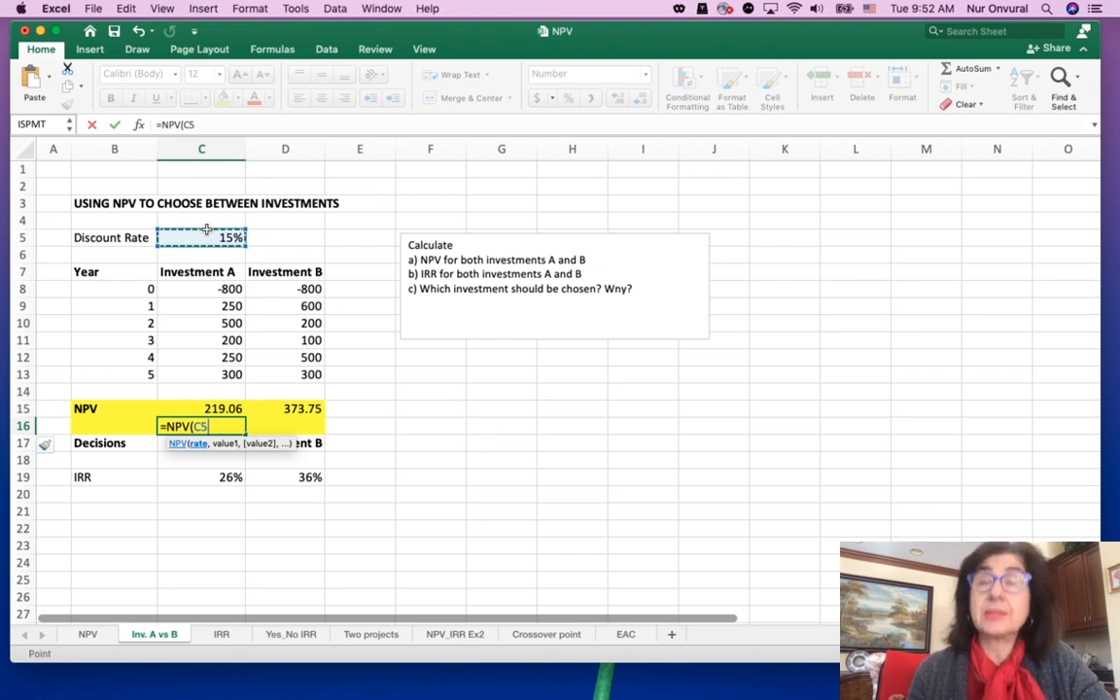
{"action": "type", "text": ","}
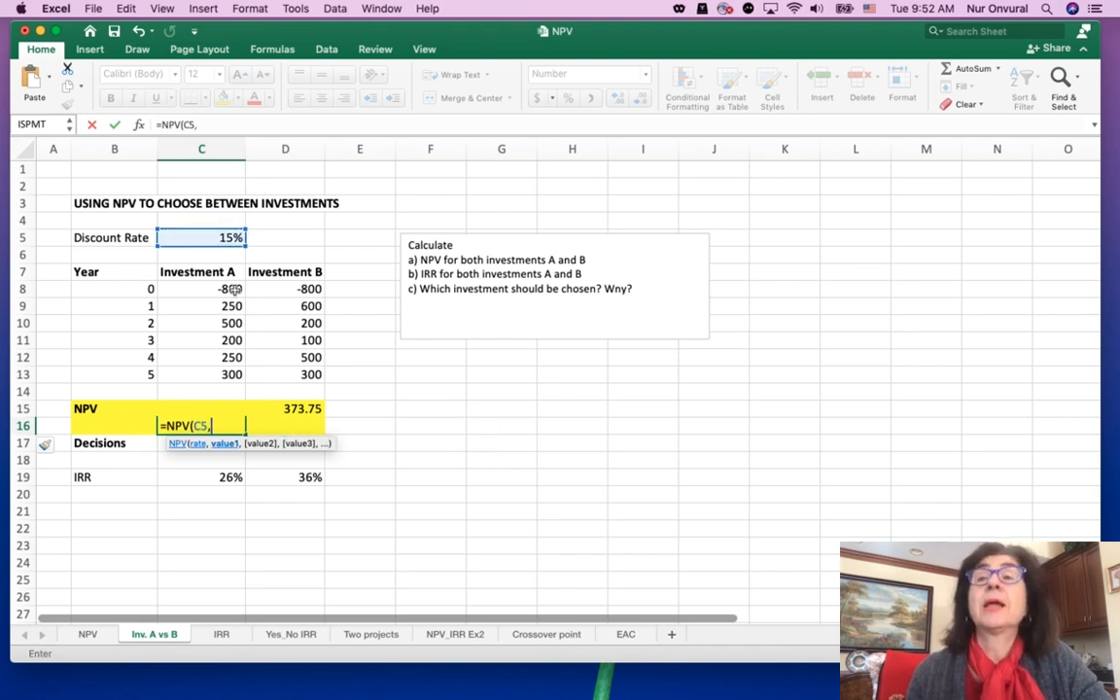
{"action": "left_click_drag", "start_coordinate": [230, 305], "coordinate": [234, 384]}
{"action": "type", "text": ")"}
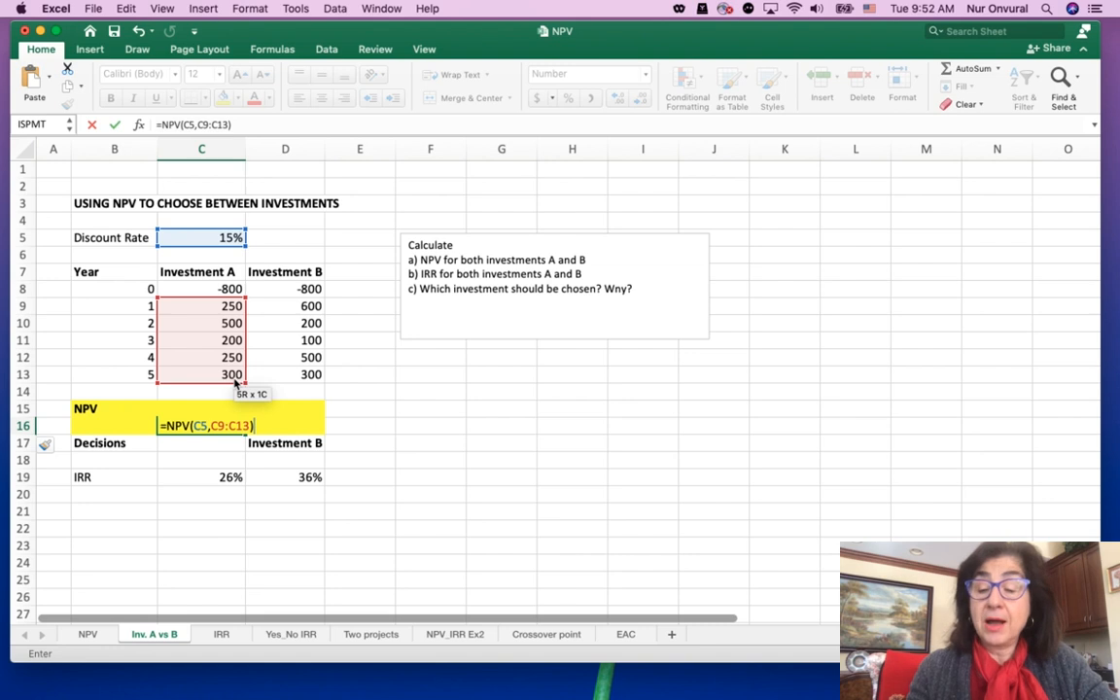
{"action": "type", "text": "+"}
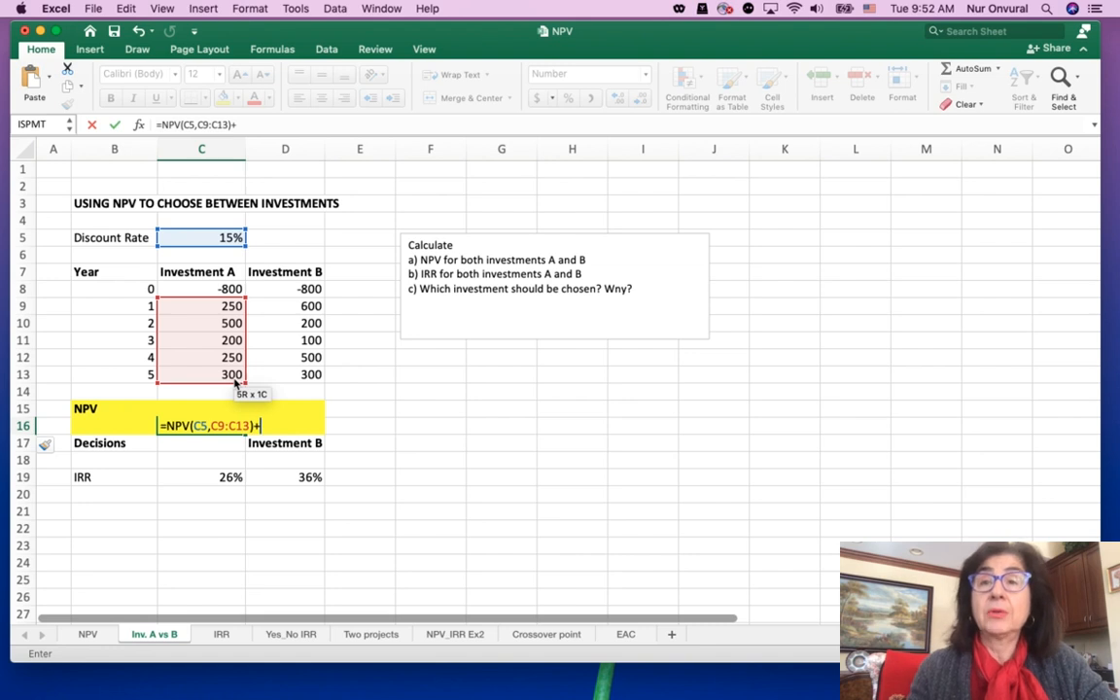
{"action": "left_click", "coordinate": [224, 289]}
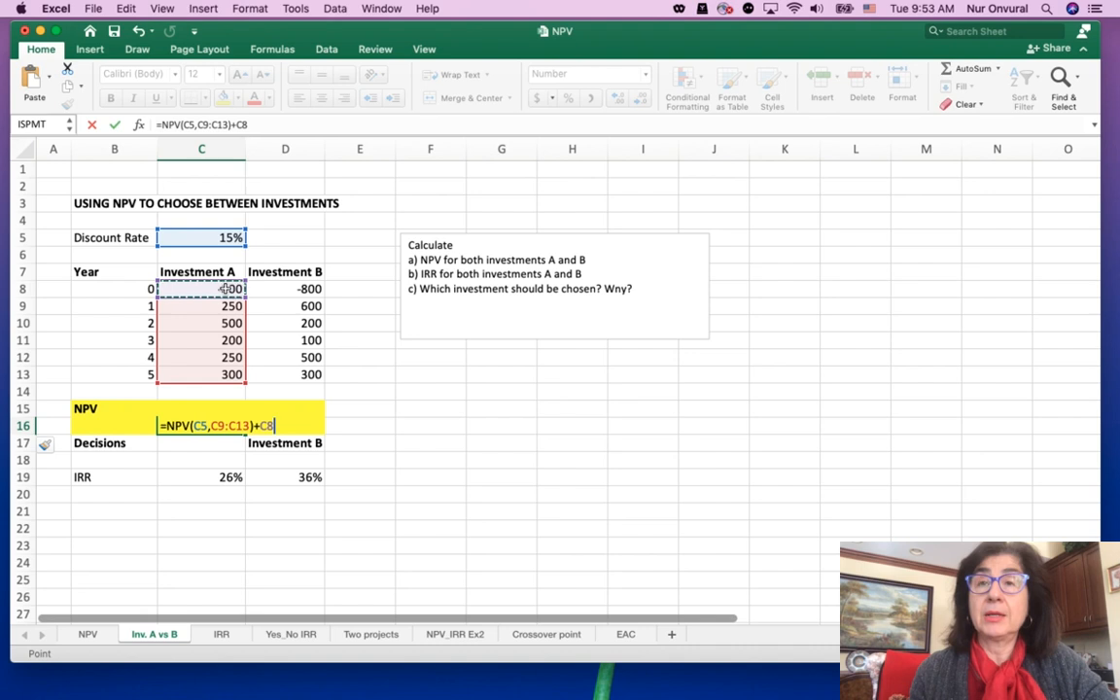
{"action": "key", "text": "Return"}
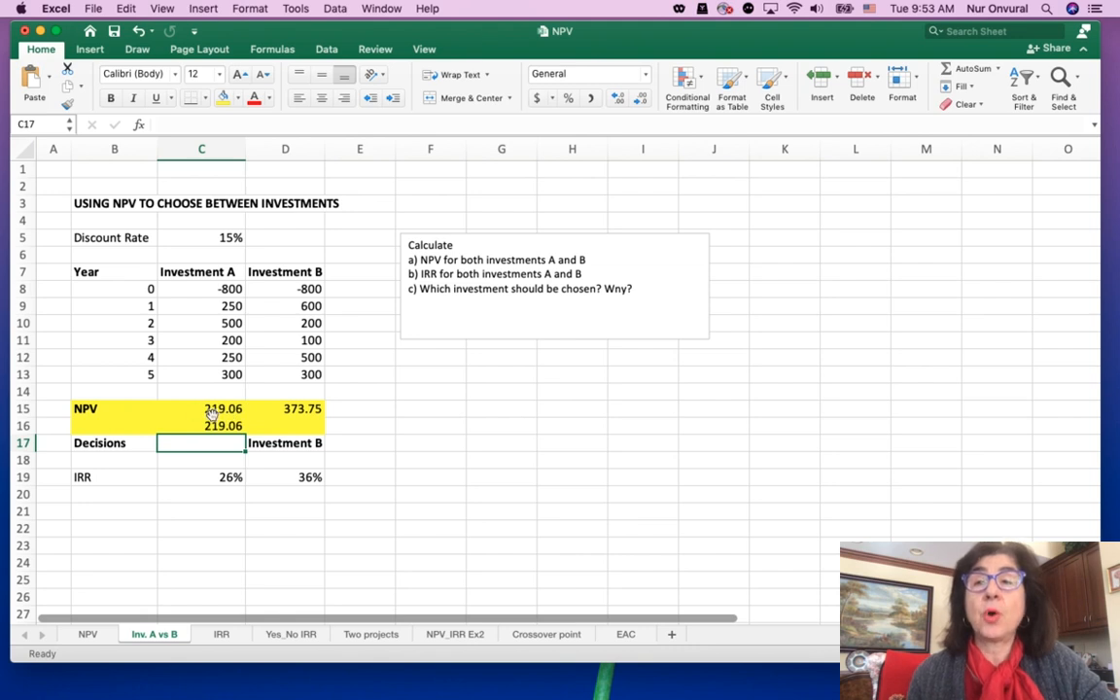
Enter =NPV(C5,D9:D13)+D8 in D16 to compute Investment B's net present value
{"action": "left_click", "coordinate": [292, 425]}
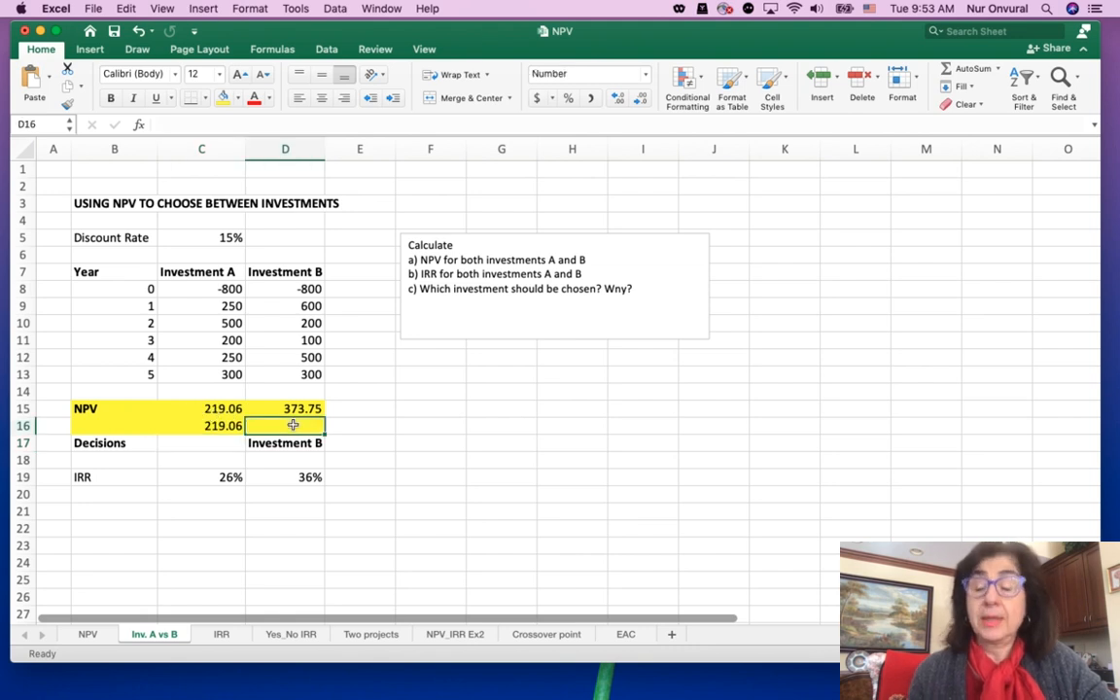
{"action": "type", "text": "=NP"}
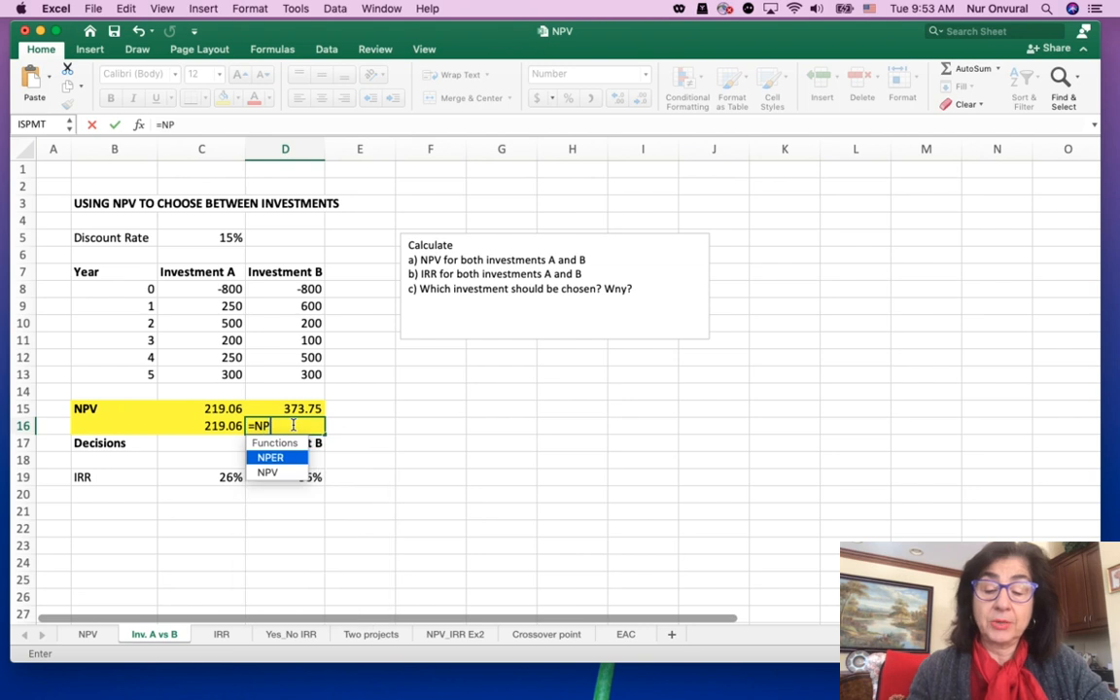
{"action": "type", "text": "B"}
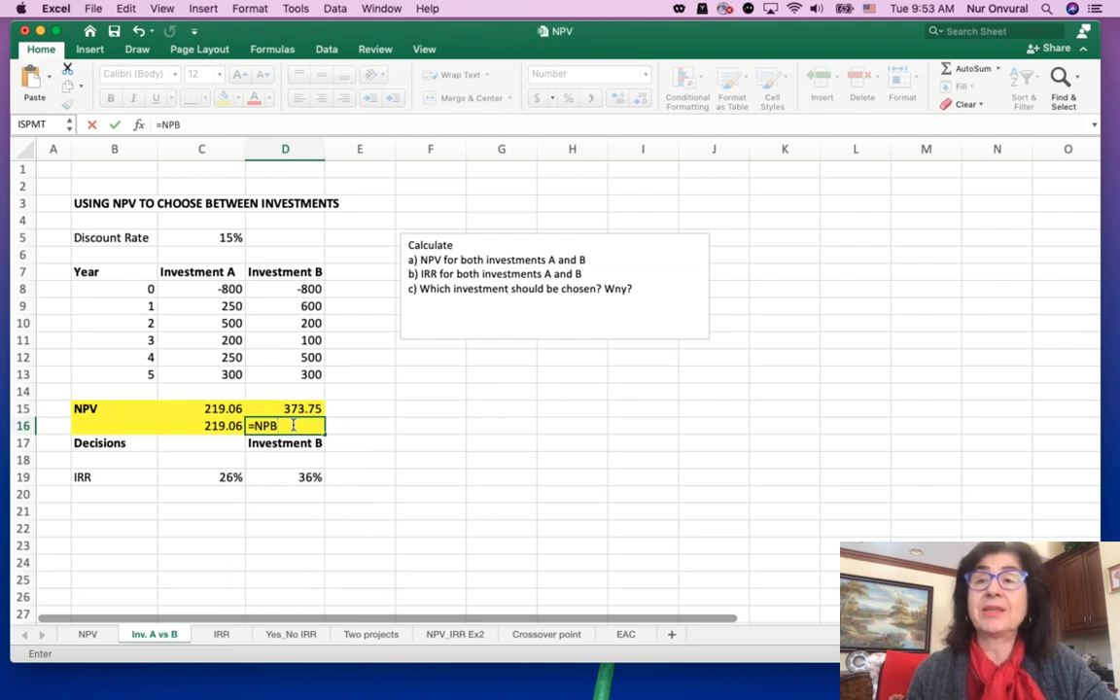
{"action": "key", "text": "BackSpace"}
{"action": "type", "text": "V"}
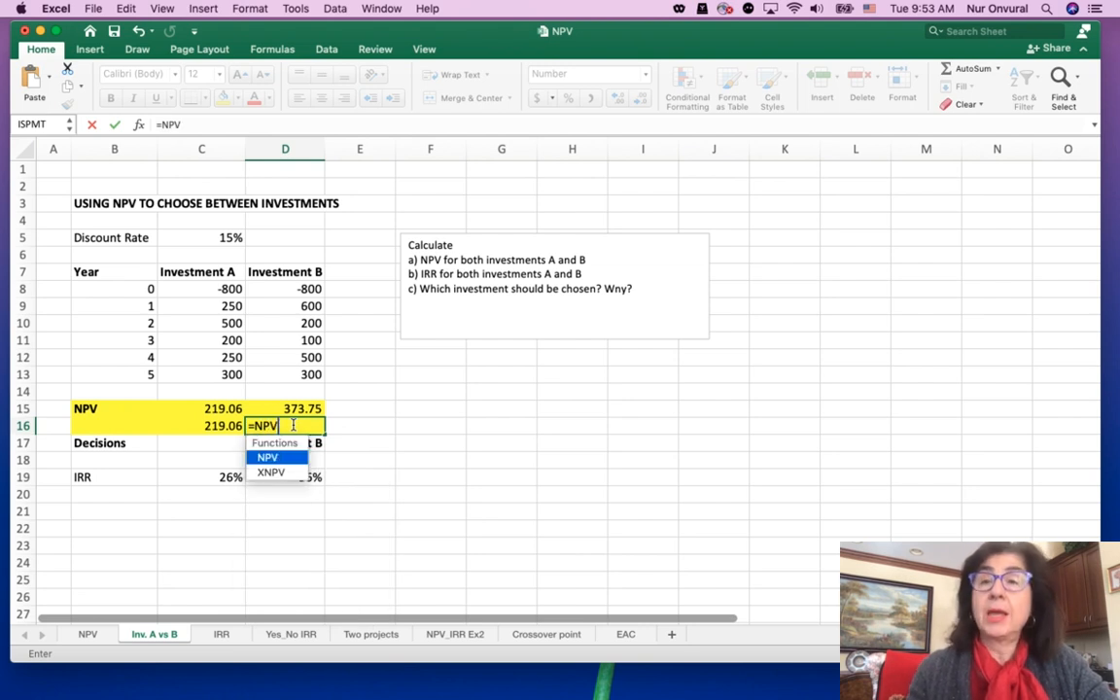
{"action": "type", "text": "("}
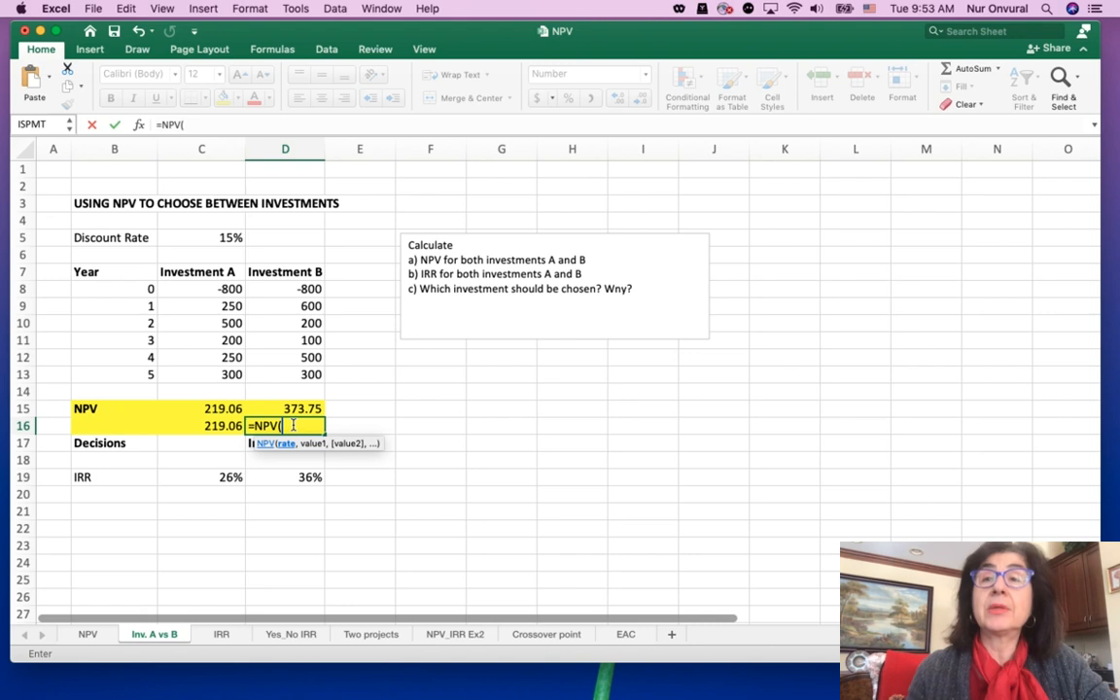
{"action": "left_click", "coordinate": [227, 239]}
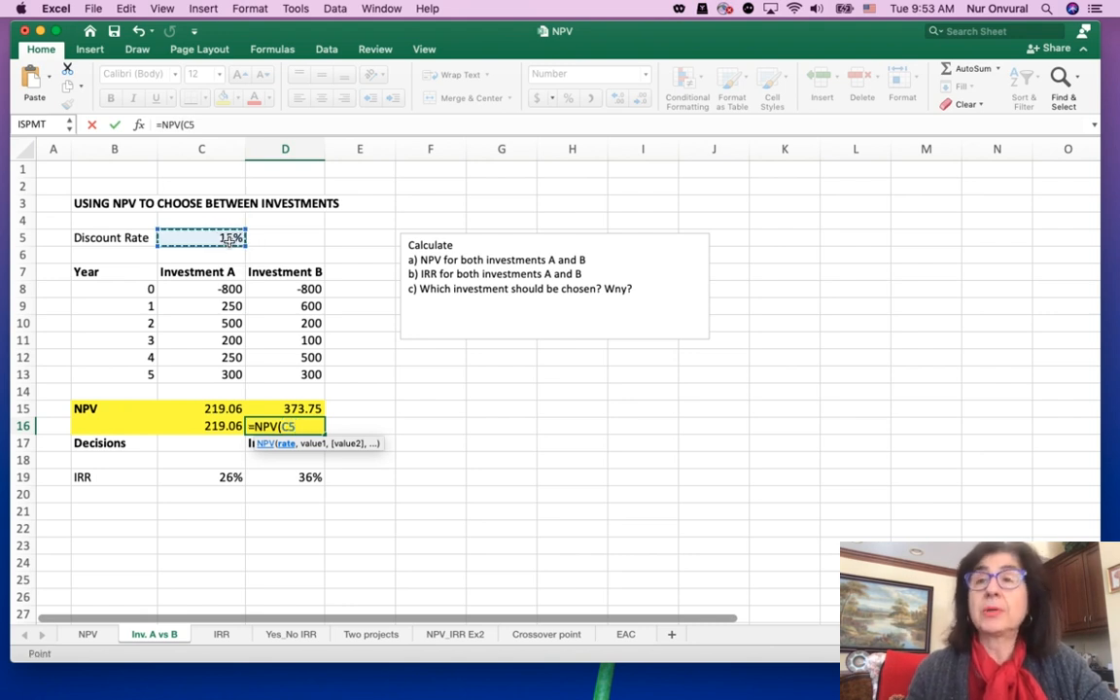
{"action": "type", "text": ","}
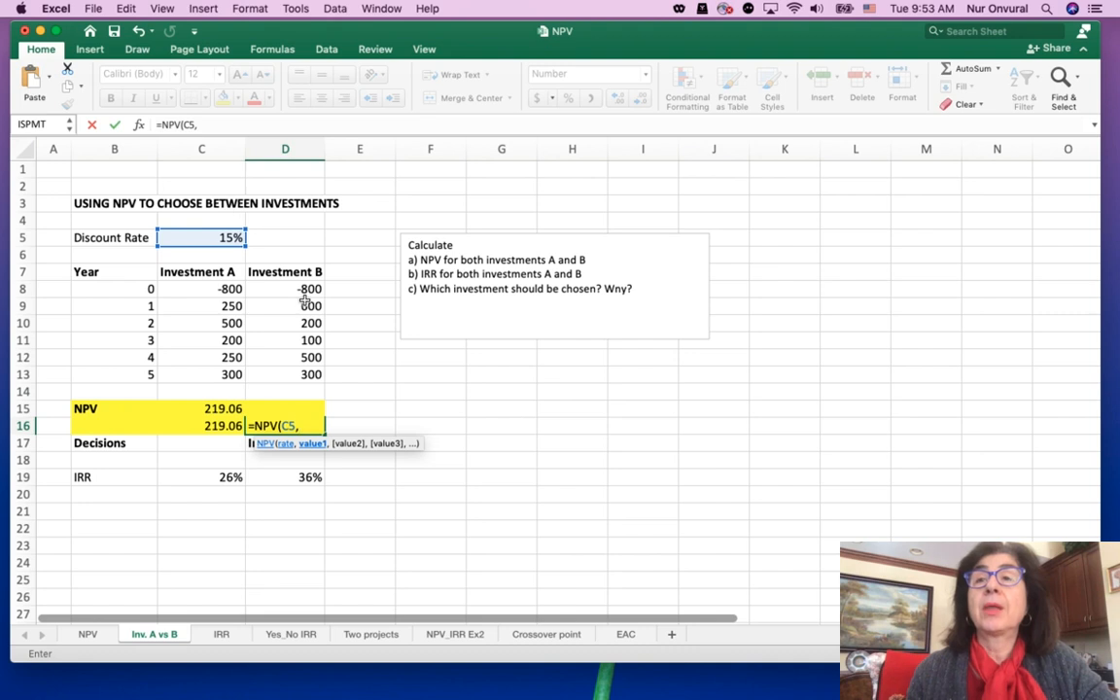
{"action": "left_click_drag", "start_coordinate": [306, 305], "coordinate": [316, 381]}
{"action": "type", "text": ")+"}
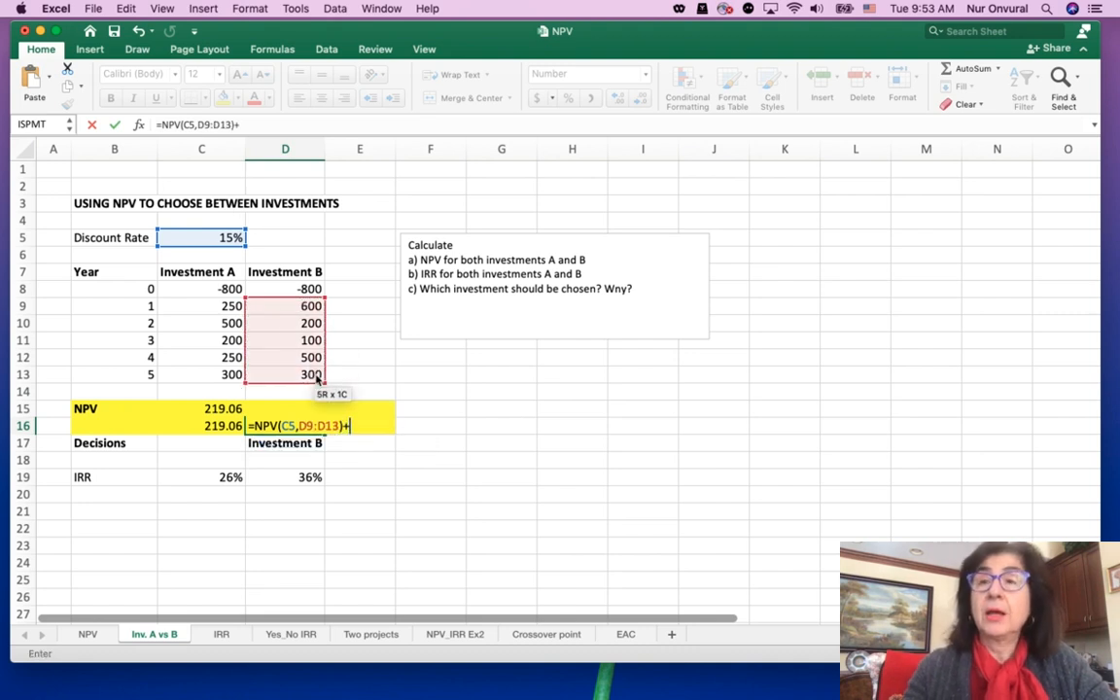
{"action": "left_click", "coordinate": [303, 289]}
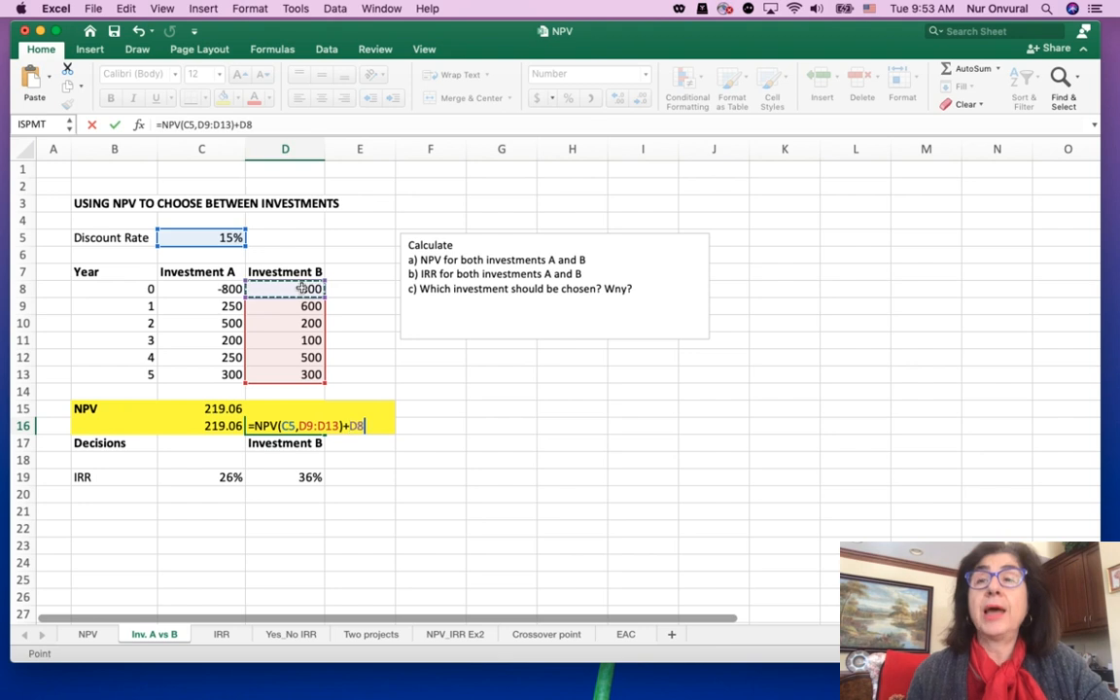
{"action": "key", "text": "Return"}
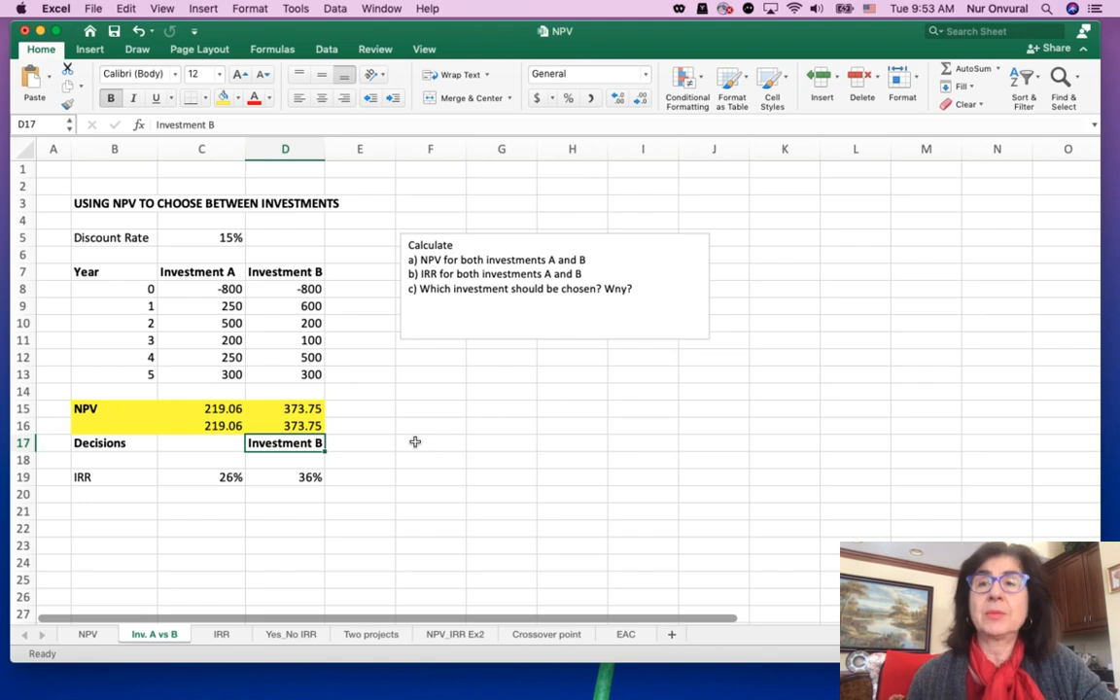
Enter =IRR(C8:C13) in C20 to compute Investment A's internal rate of return
{"action": "left_click", "coordinate": [219, 492]}
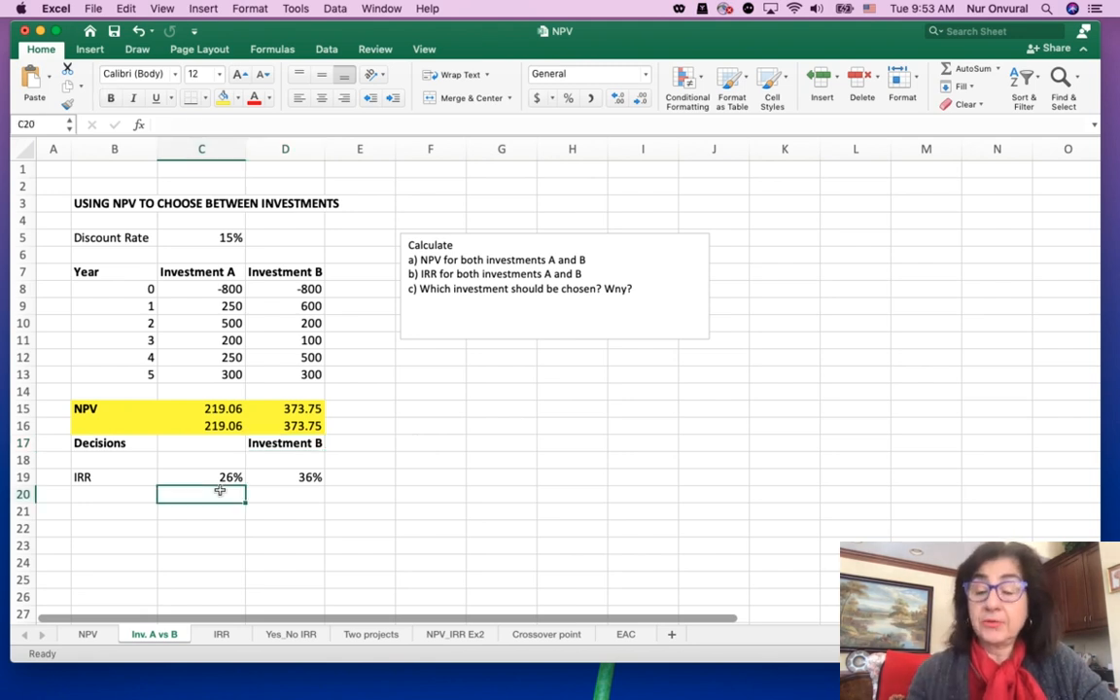
{"action": "type", "text": "="}
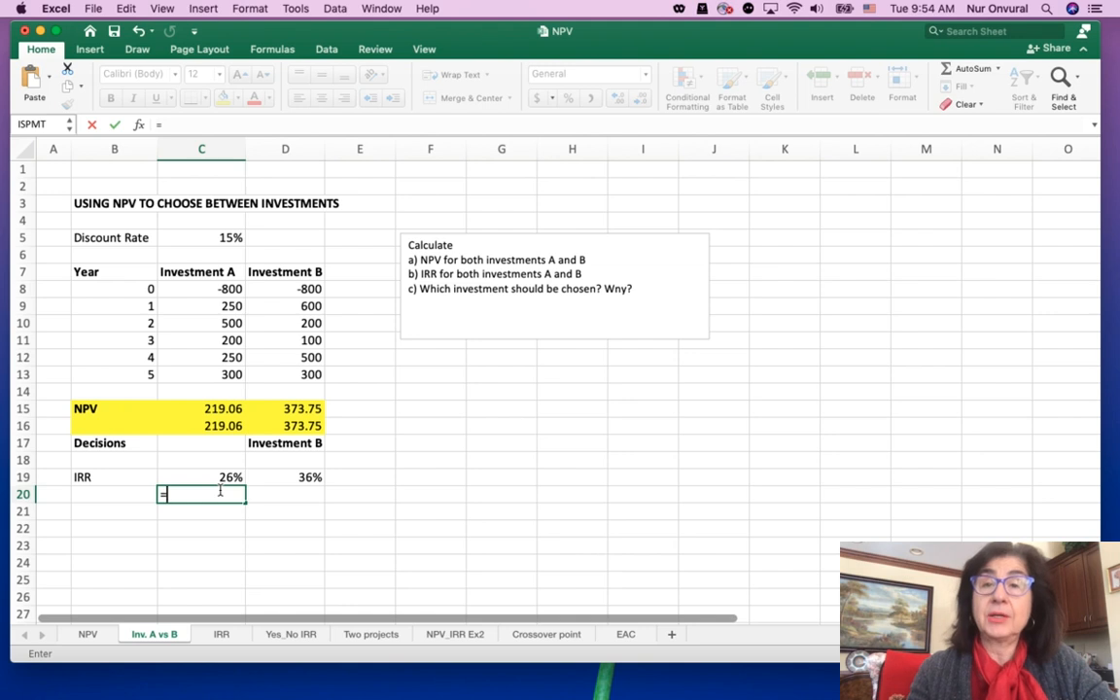
{"action": "type", "text": "IRR"}
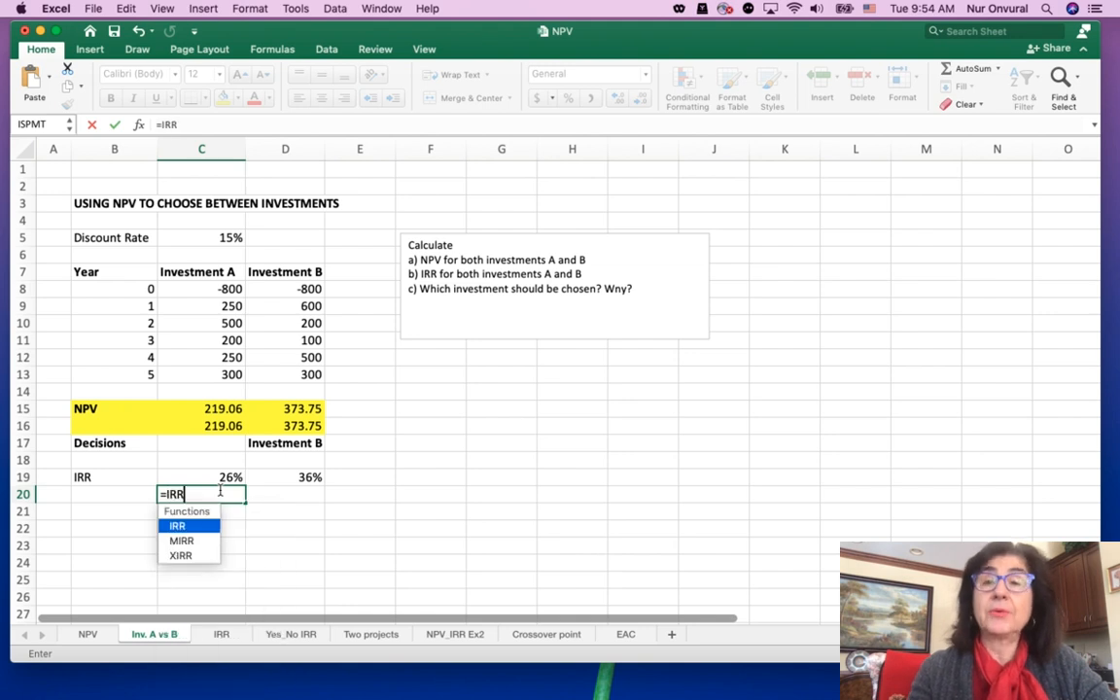
{"action": "type", "text": "("}
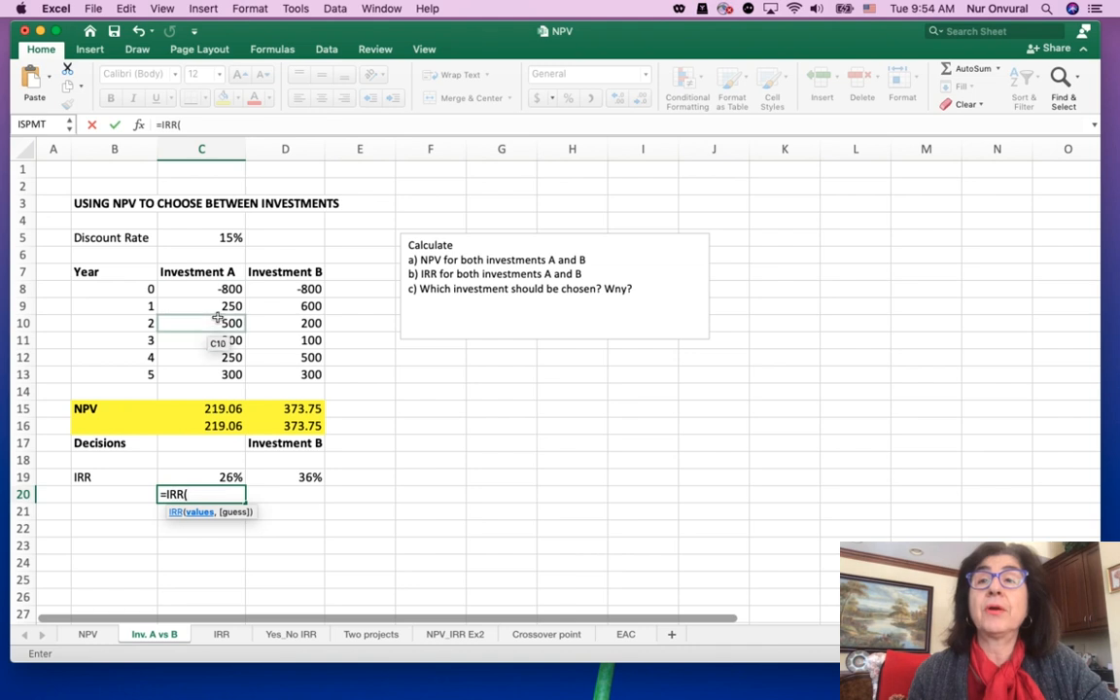
{"action": "left_click_drag", "start_coordinate": [221, 288], "coordinate": [224, 372]}
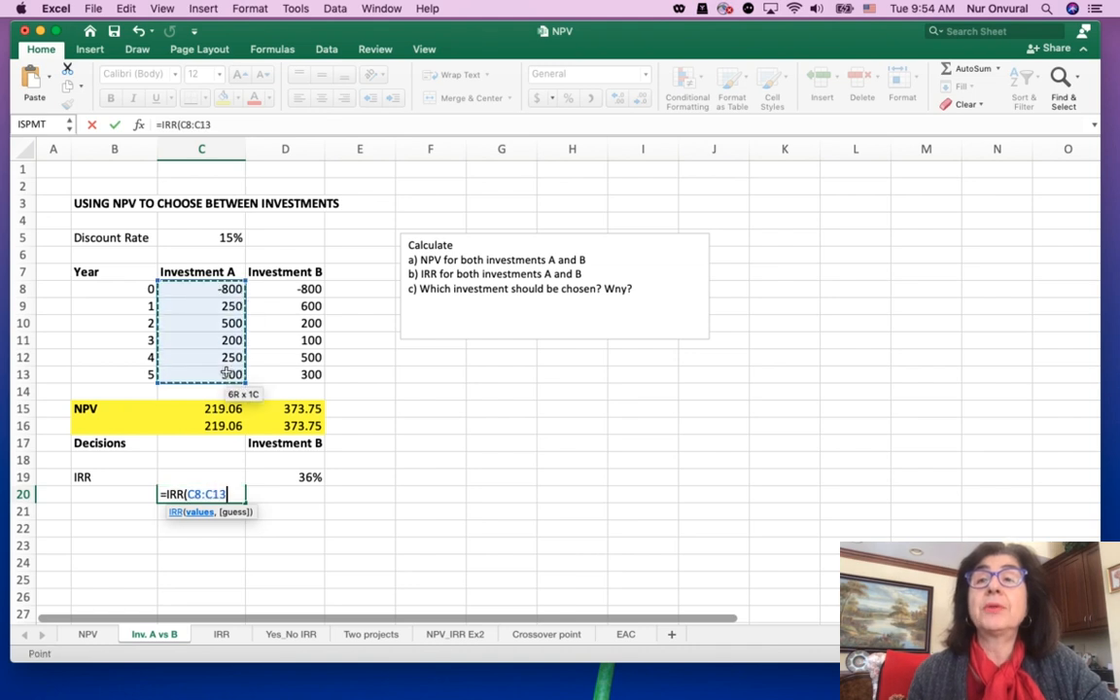
{"action": "type", "text": ")"}
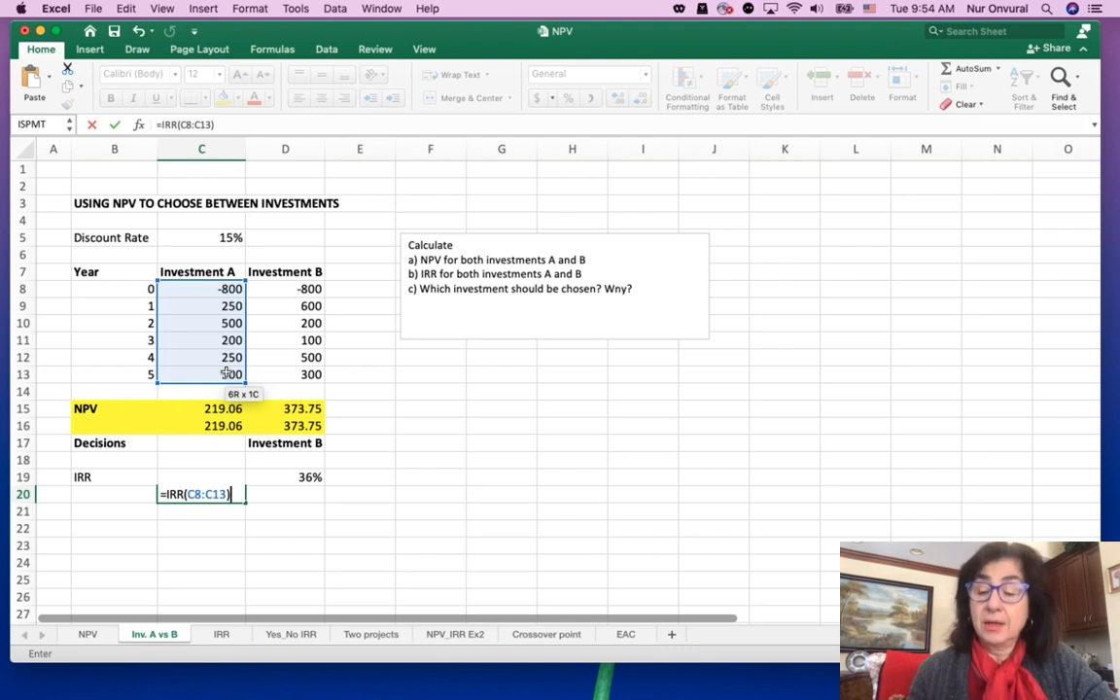
{"action": "key", "text": "Return"}
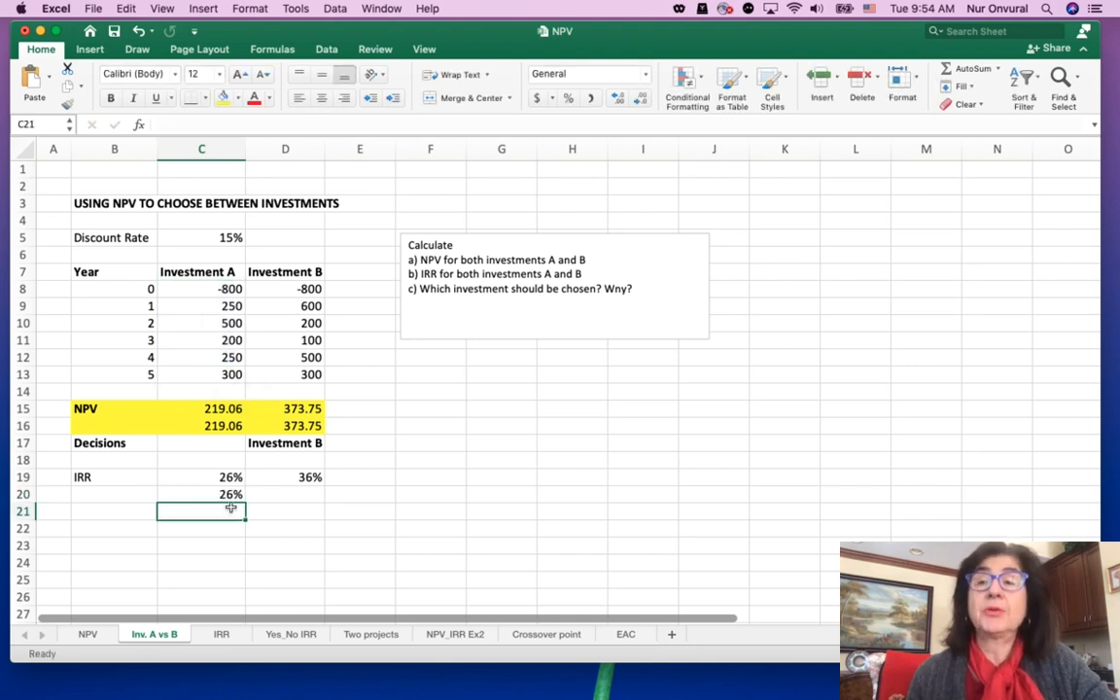
Enter =IRR(D8:D13) in D20 to compute Investment B's internal rate of return
{"action": "left_click", "coordinate": [297, 499]}
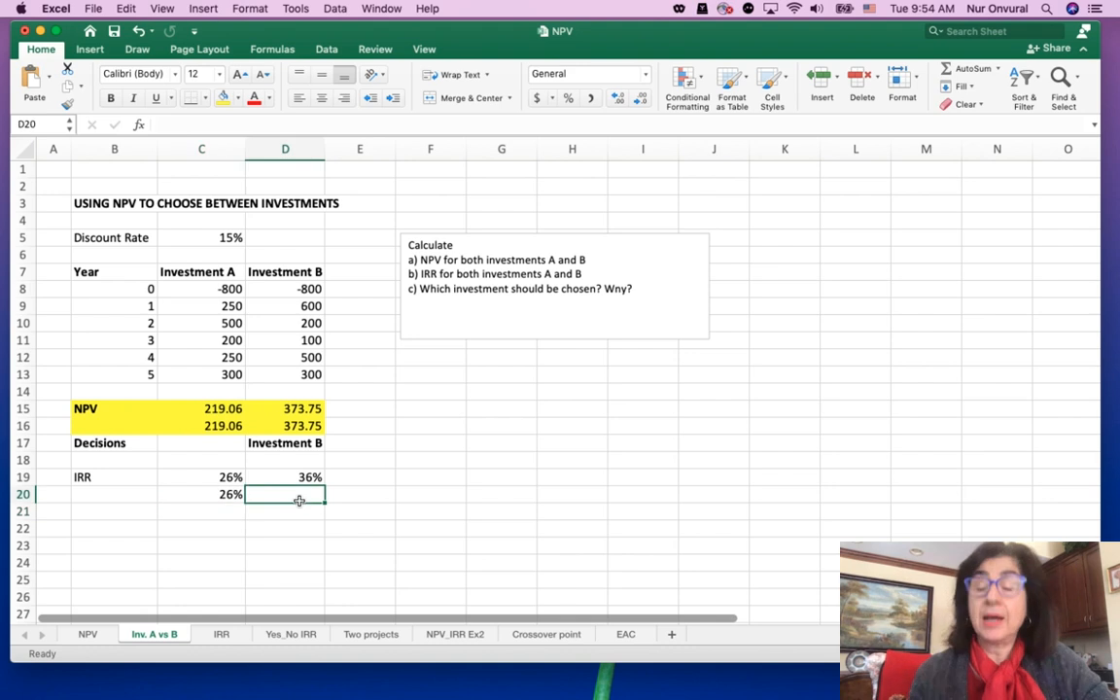
{"action": "type", "text": "="}
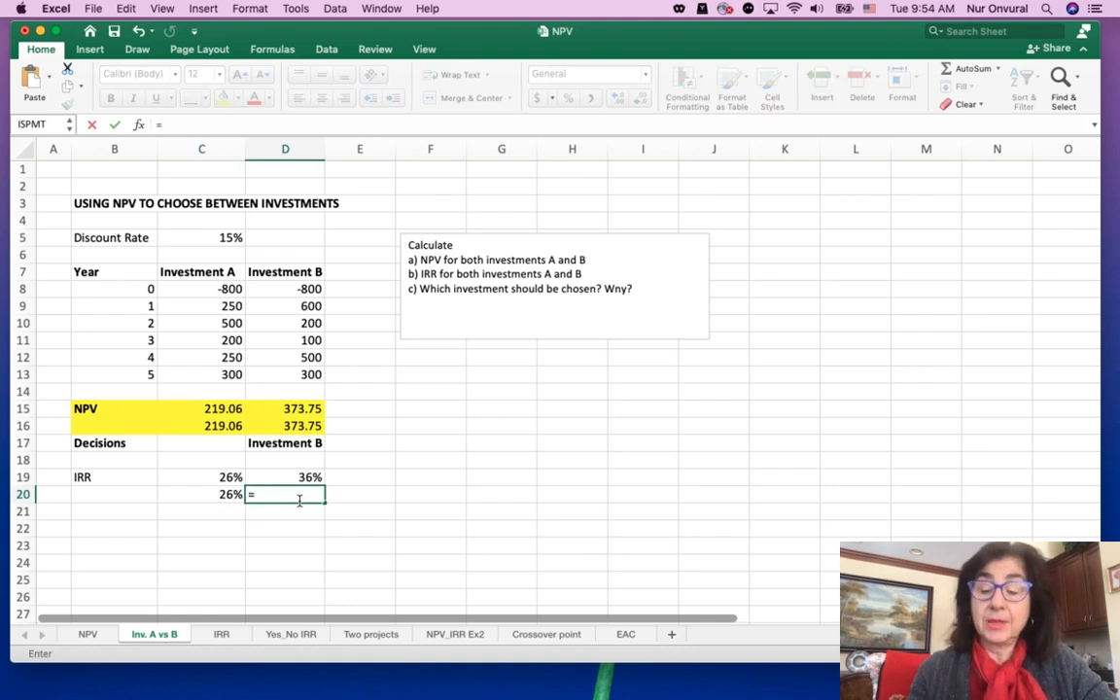
{"action": "type", "text": "IRR"}
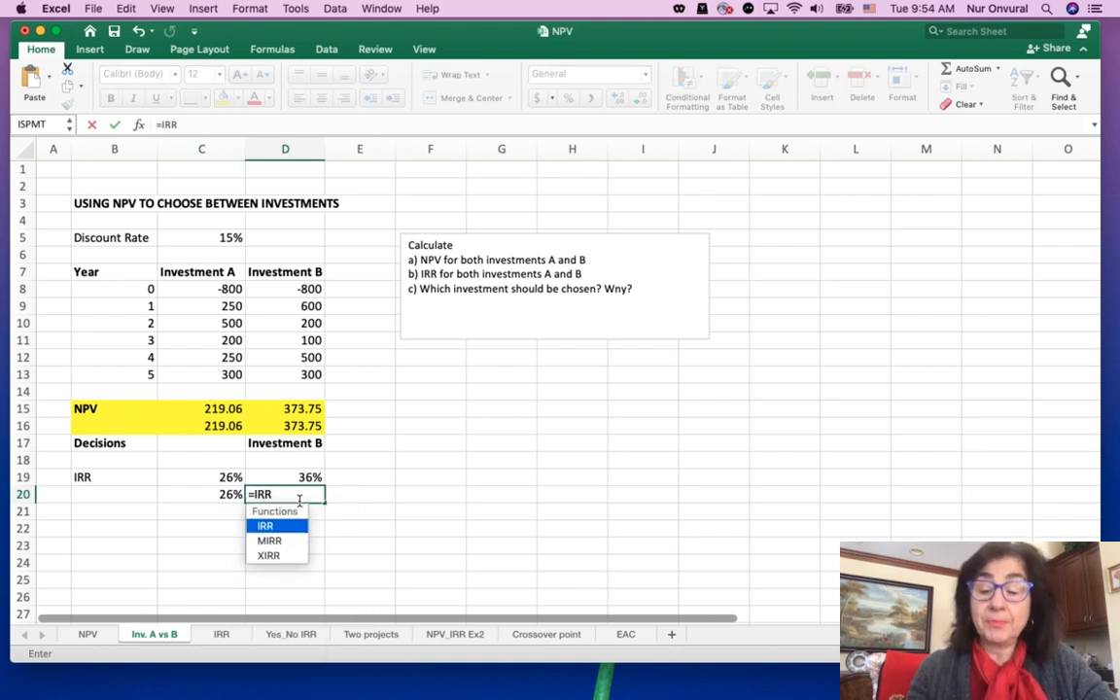
{"action": "type", "text": "("}
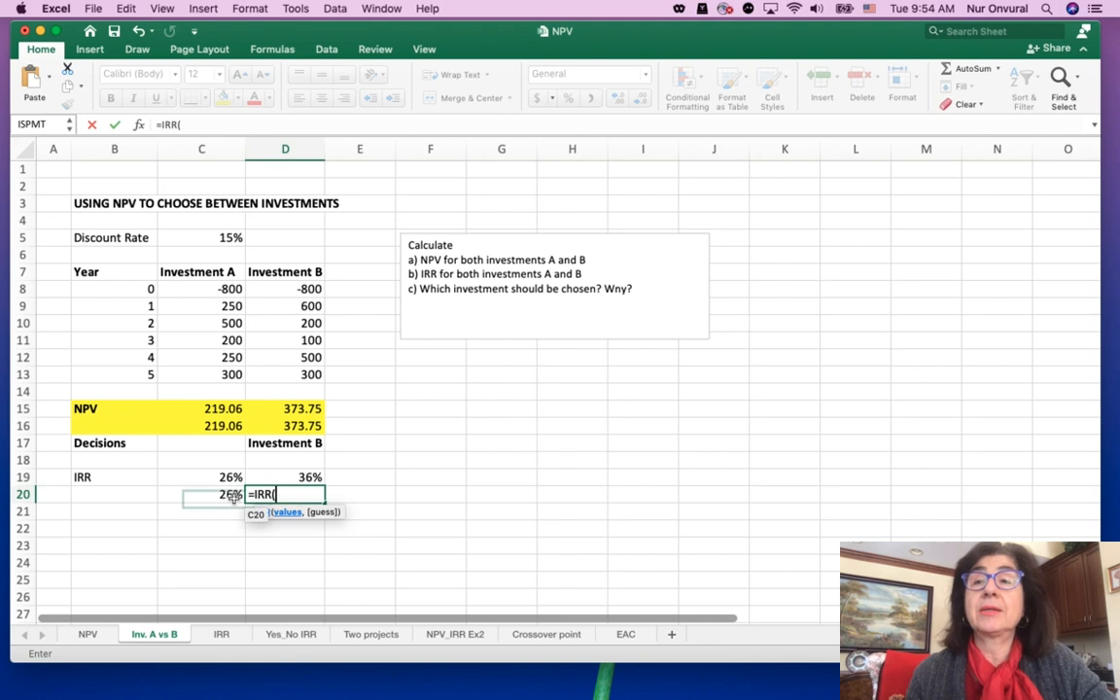
{"action": "left_click", "coordinate": [284, 288]}
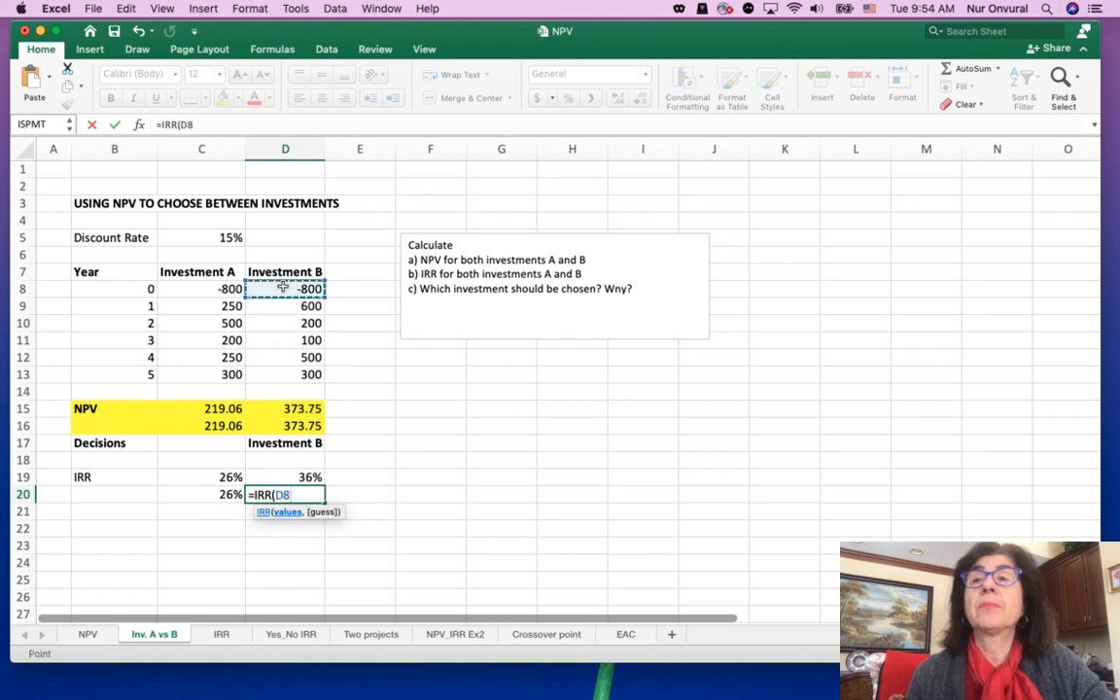
{"action": "left_click", "coordinate": [295, 371], "text": "shift"}
{"action": "type", "text": ")"}
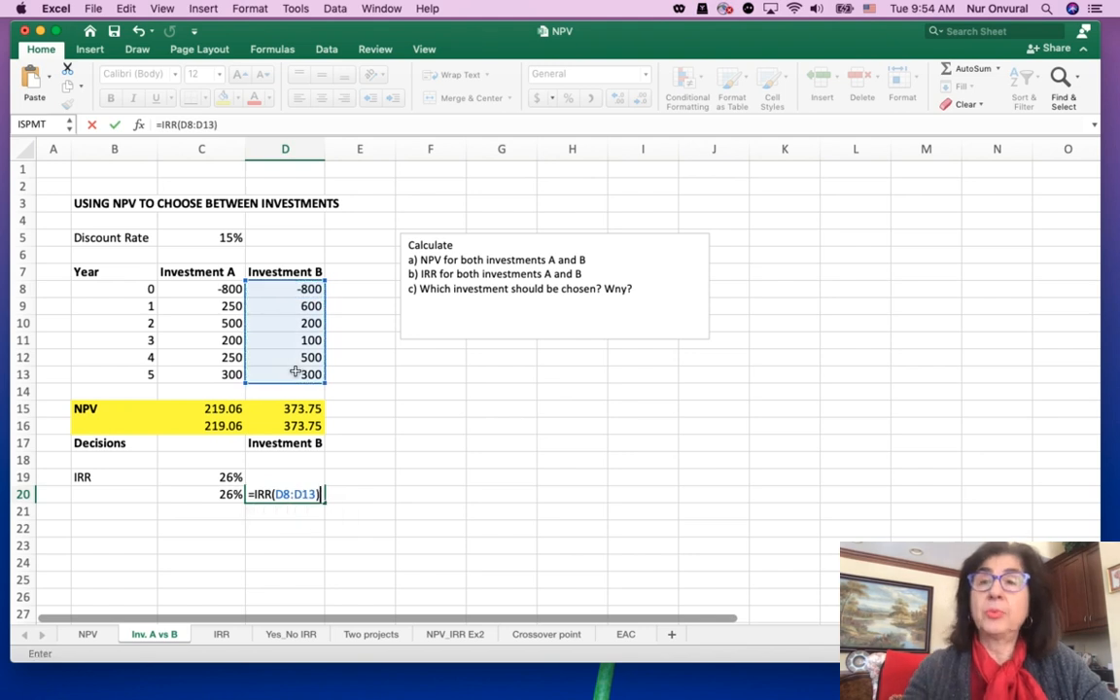
{"action": "key", "text": "Return"}
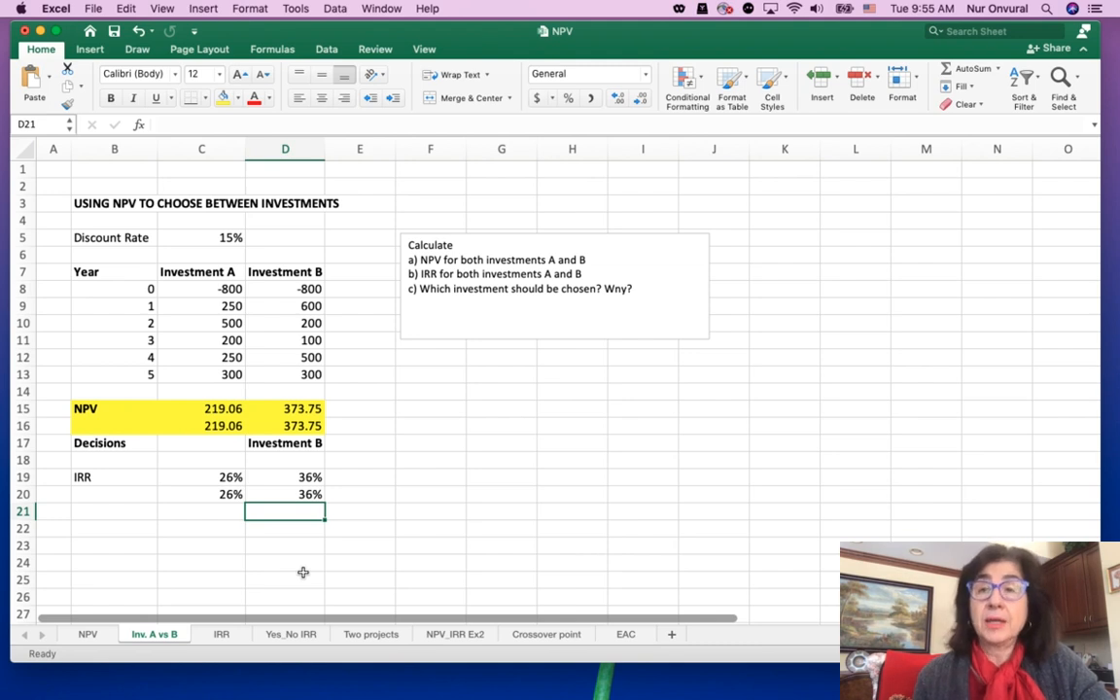
Open the IRR sheet and examine its payments, discount-rate table and chart, plus the NPV formula in C15
{"action": "left_click", "coordinate": [226, 634]}
{"action": "left_click", "coordinate": [397, 541]}
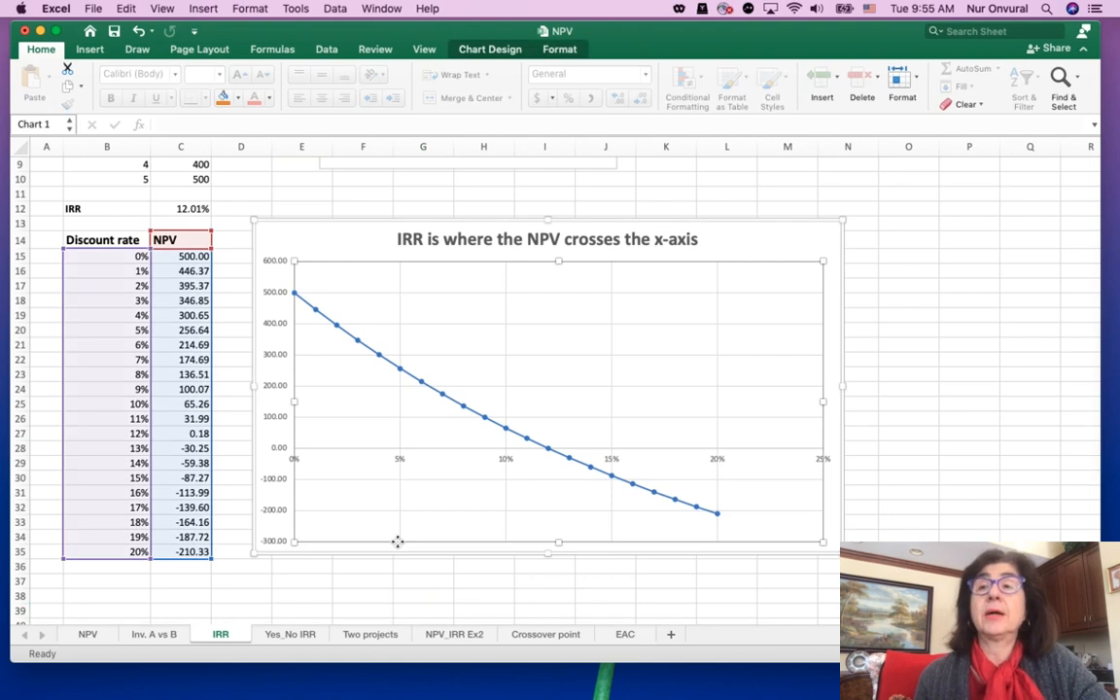
{"action": "scroll", "coordinate": [397, 541], "scroll_direction": "up", "scroll_amount": 4}
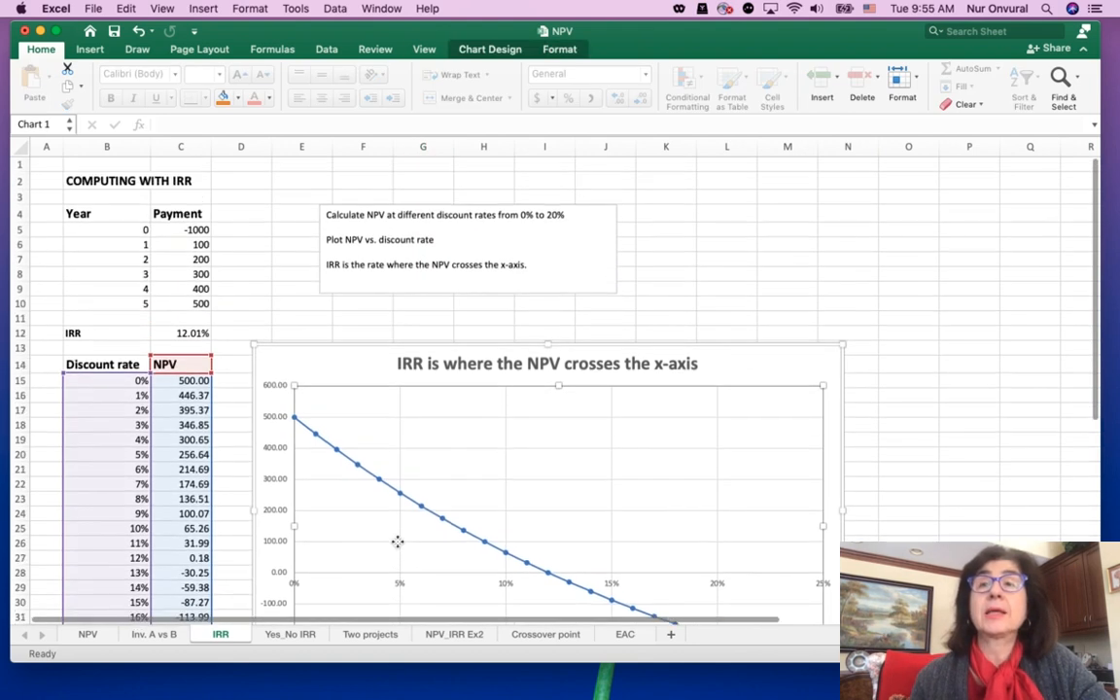
{"action": "left_click", "coordinate": [241, 274]}
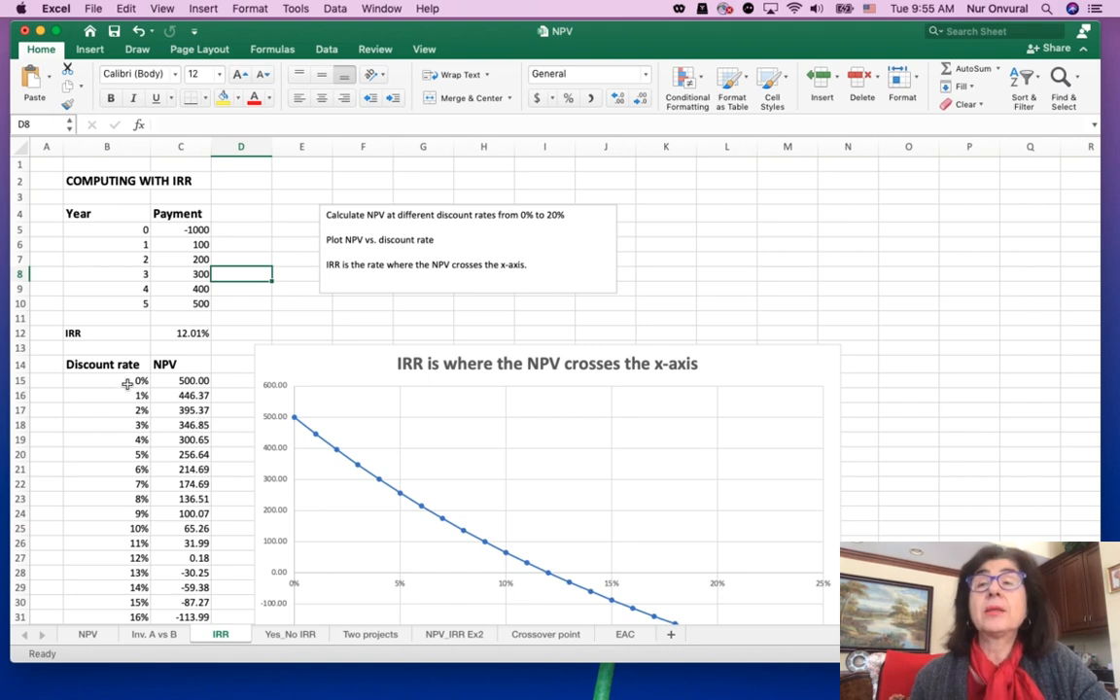
{"action": "scroll", "coordinate": [136, 394], "scroll_direction": "down", "scroll_amount": 5}
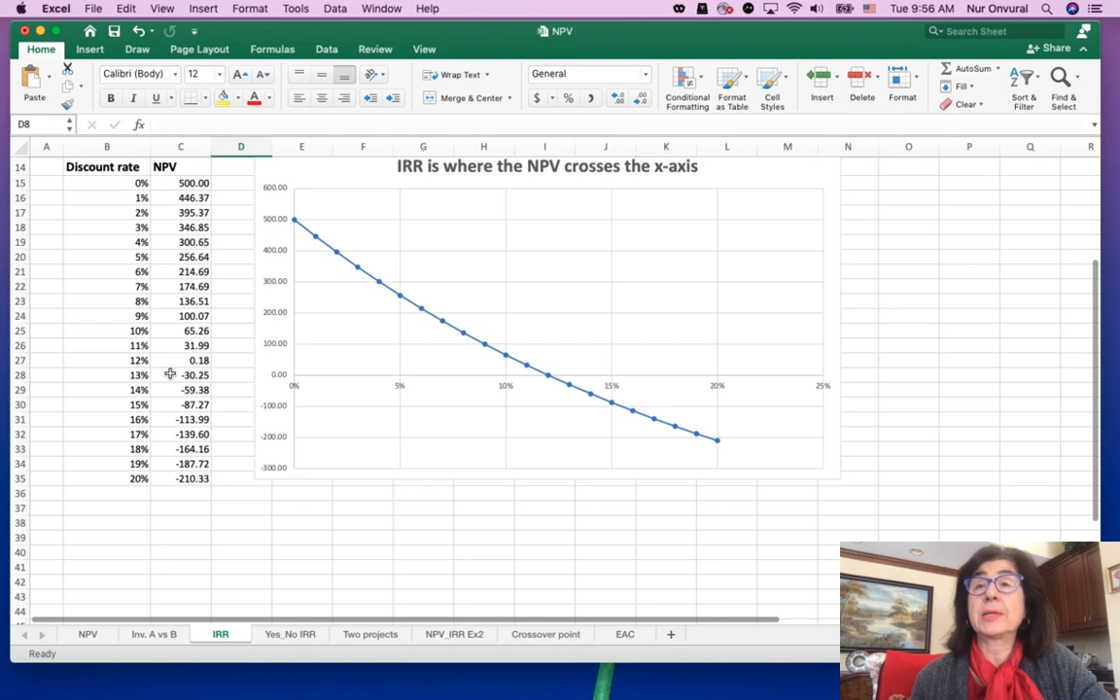
{"action": "scroll", "coordinate": [154, 355], "scroll_direction": "up", "scroll_amount": 2}
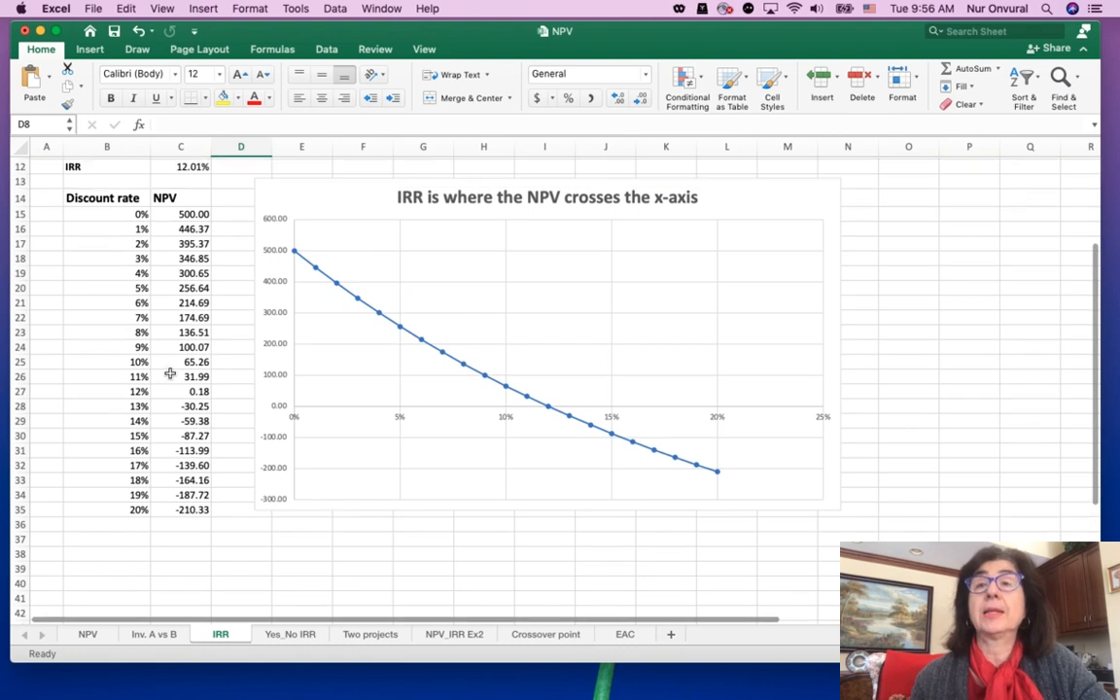
{"action": "left_click", "coordinate": [189, 214]}
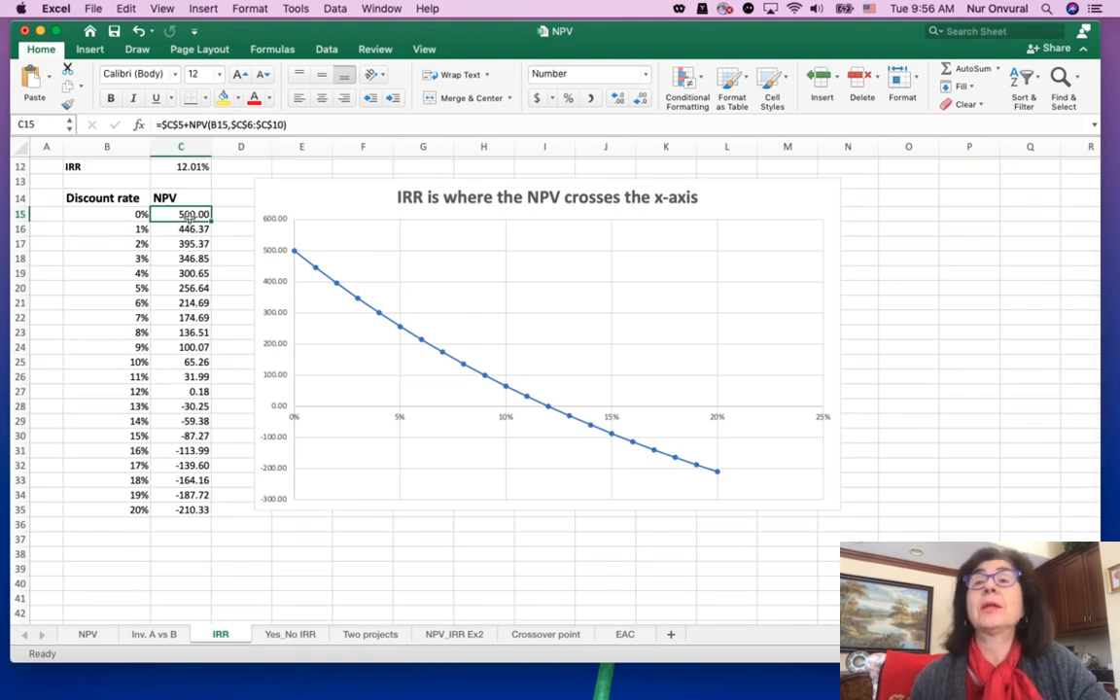
Insert a blank column at D, between the NPV values and the chart
{"action": "scroll", "coordinate": [189, 216], "scroll_direction": "up", "scroll_amount": 5}
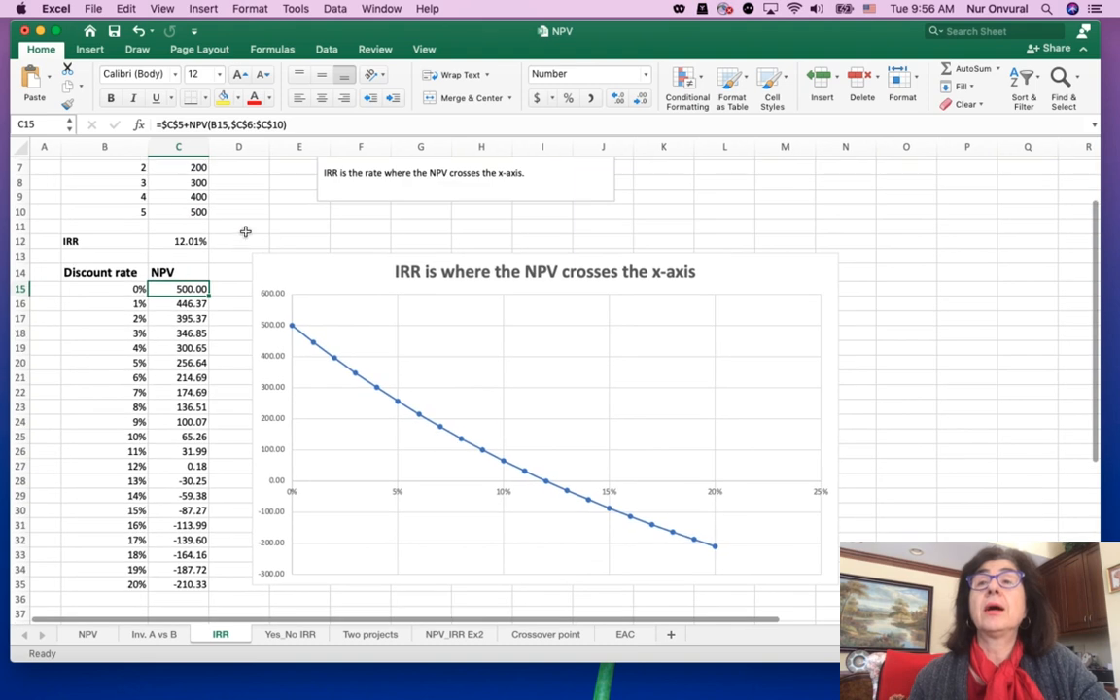
{"action": "left_click", "coordinate": [238, 145]}
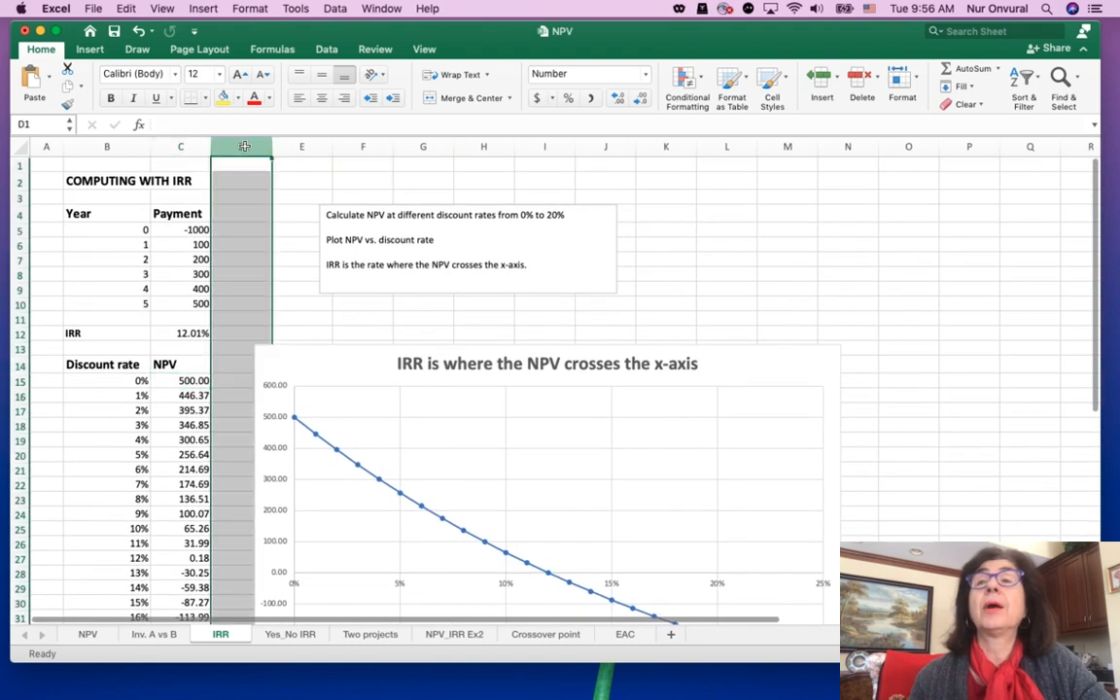
{"action": "left_click", "coordinate": [819, 76]}
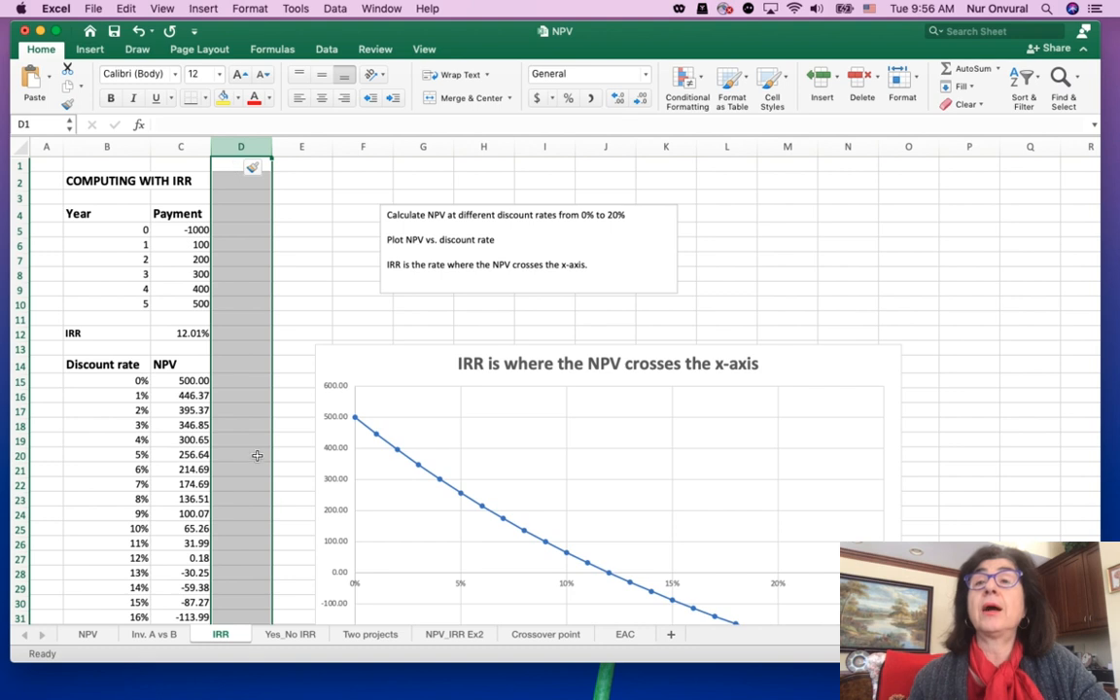
Enter =NPV(B15,C6:C10)+C5 in D15 to compute the net present value at the 0% discount rate
{"action": "left_click", "coordinate": [247, 380]}
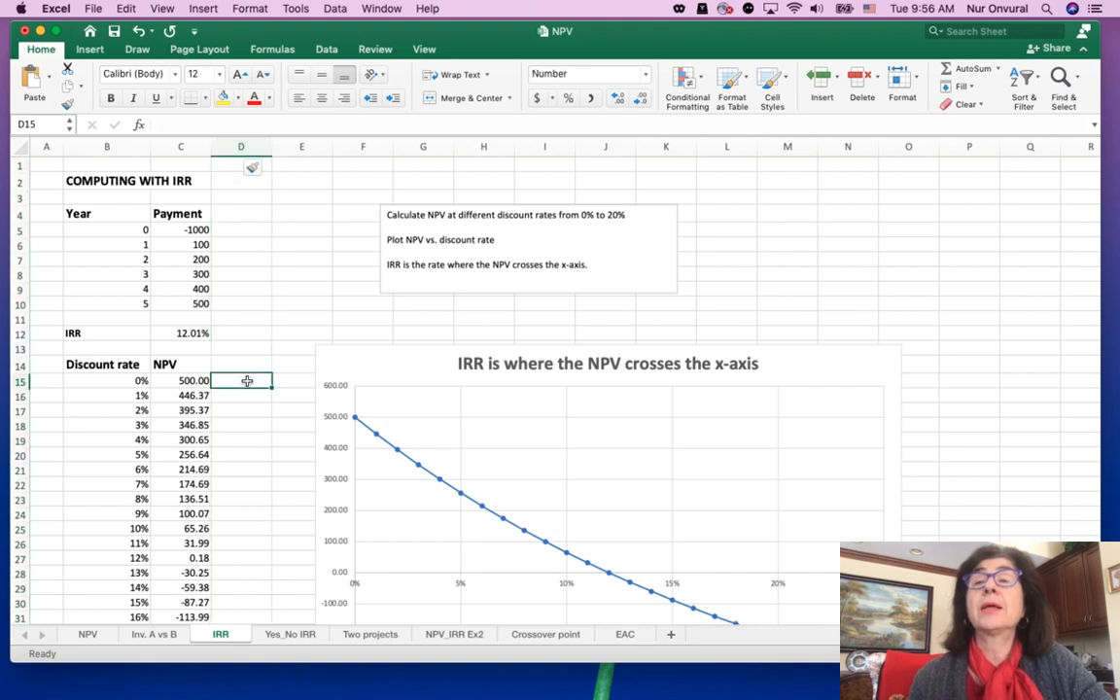
{"action": "type", "text": "="}
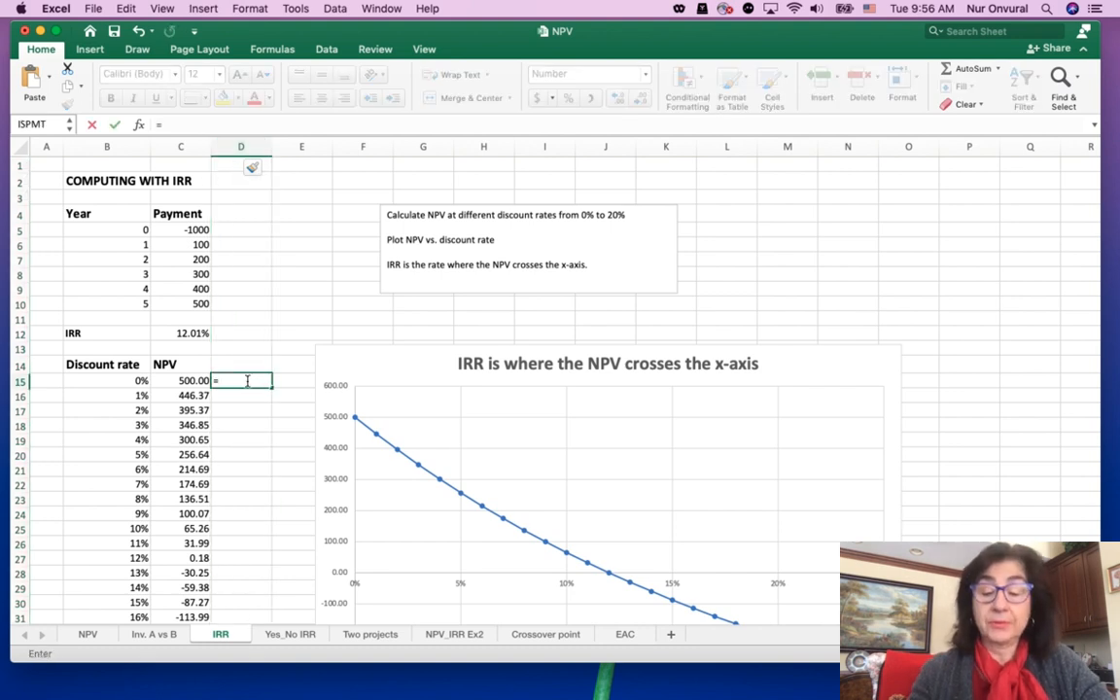
{"action": "type", "text": "NPV"}
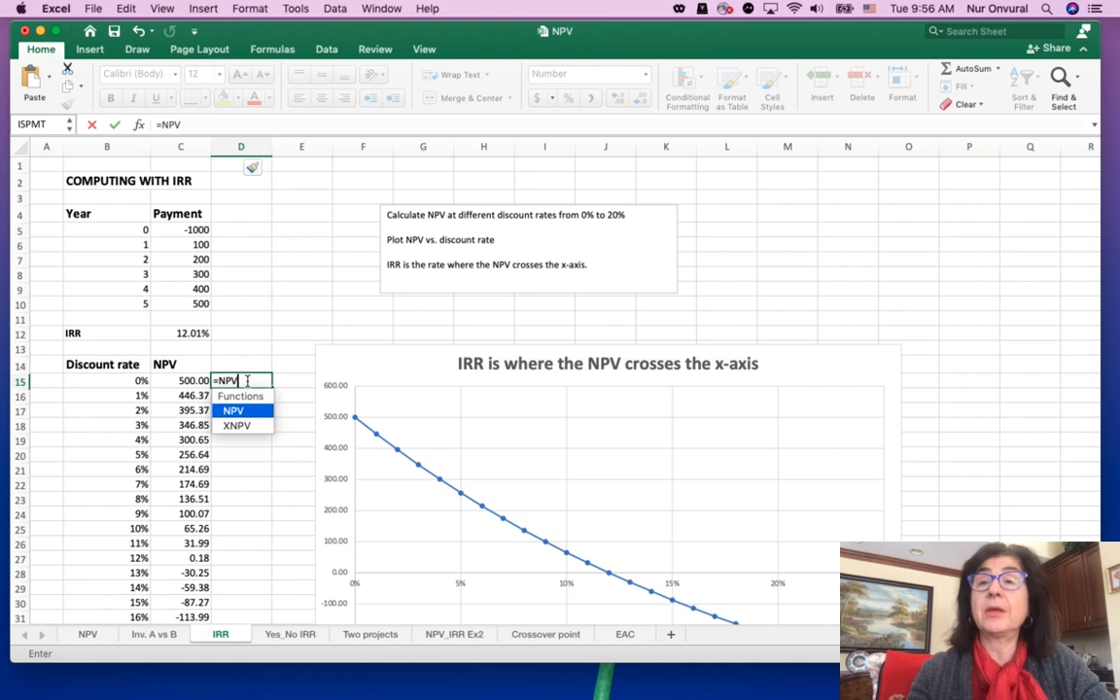
{"action": "type", "text": "("}
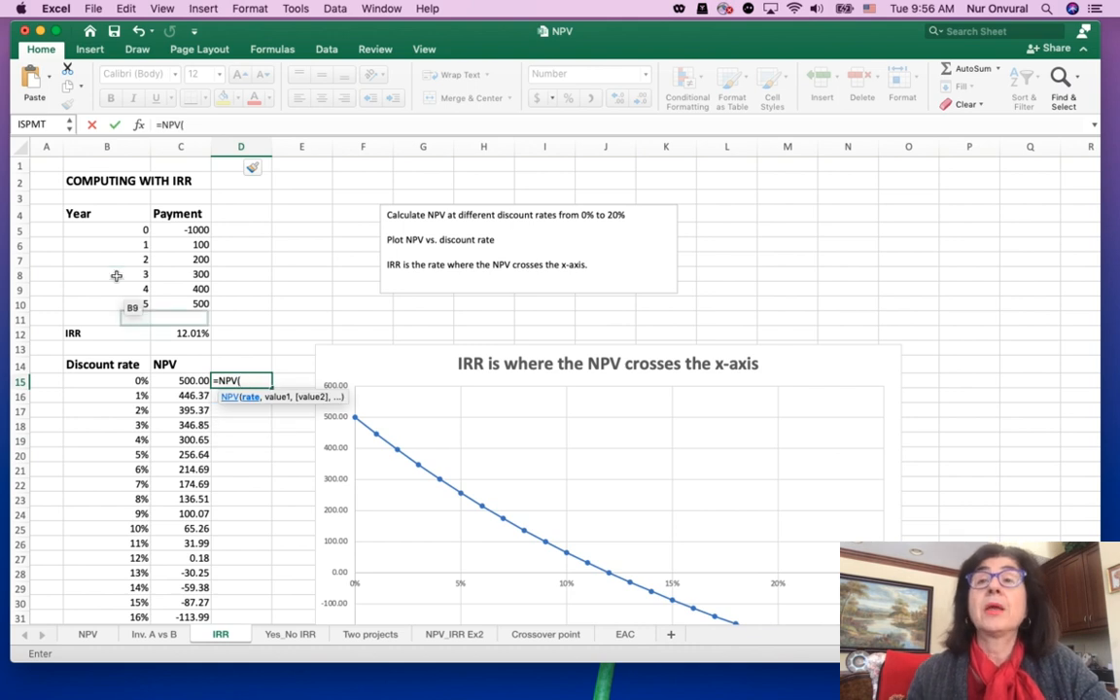
{"action": "left_click", "coordinate": [142, 383]}
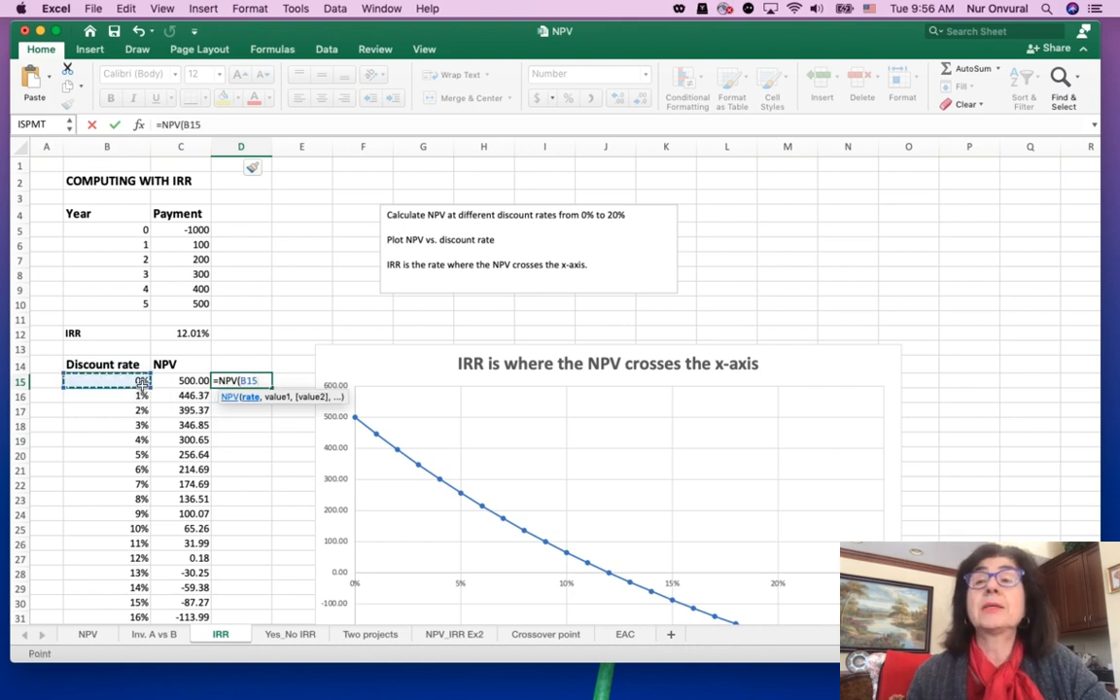
{"action": "type", "text": ","}
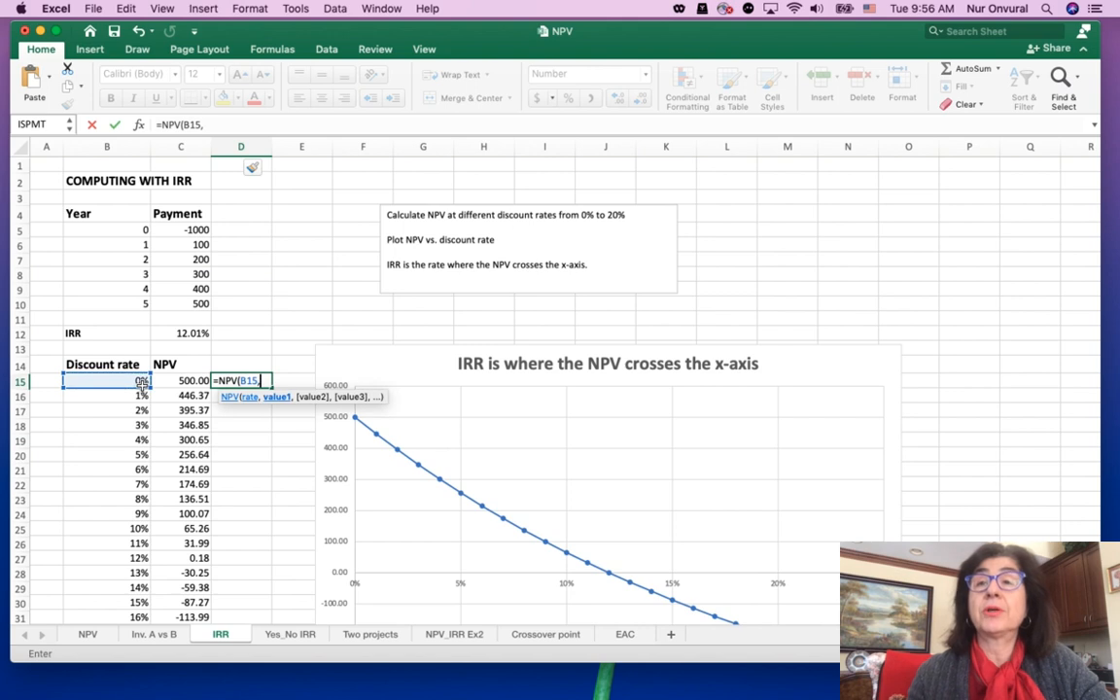
{"action": "left_click_drag", "start_coordinate": [187, 244], "coordinate": [199, 305]}
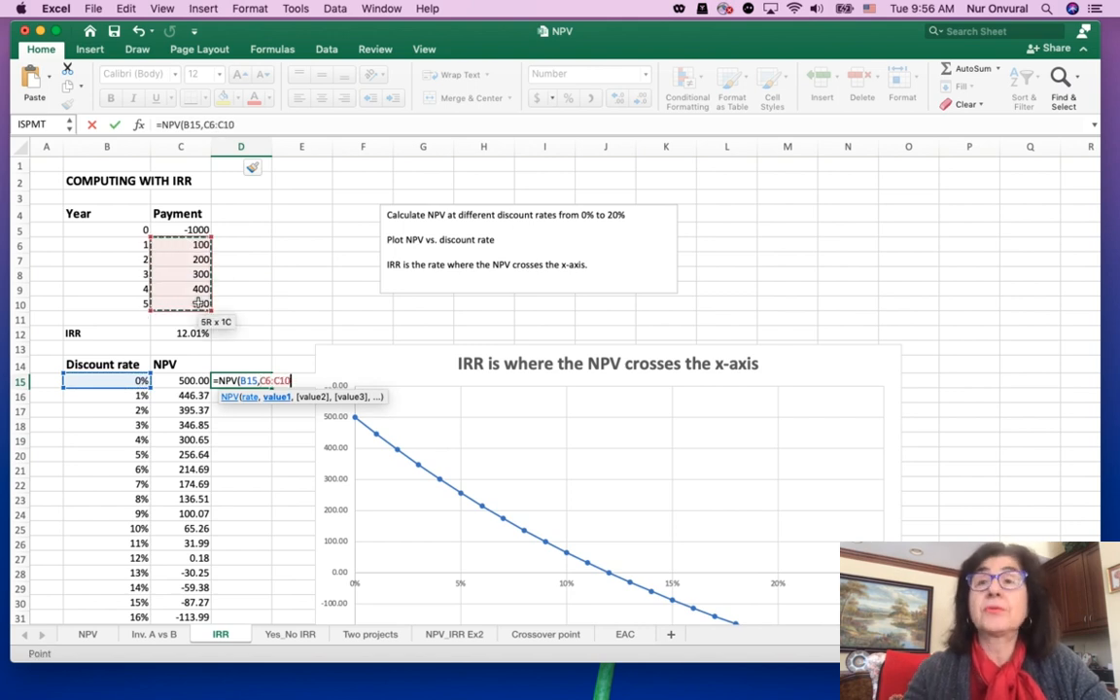
{"action": "type", "text": ")"}
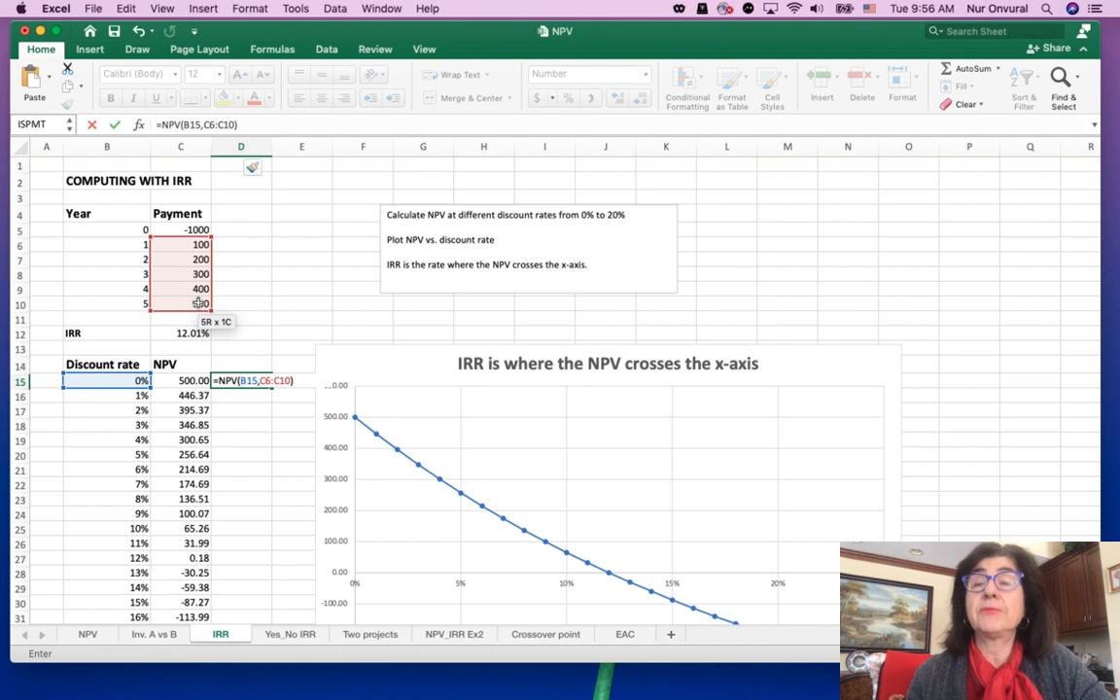
{"action": "type", "text": "+"}
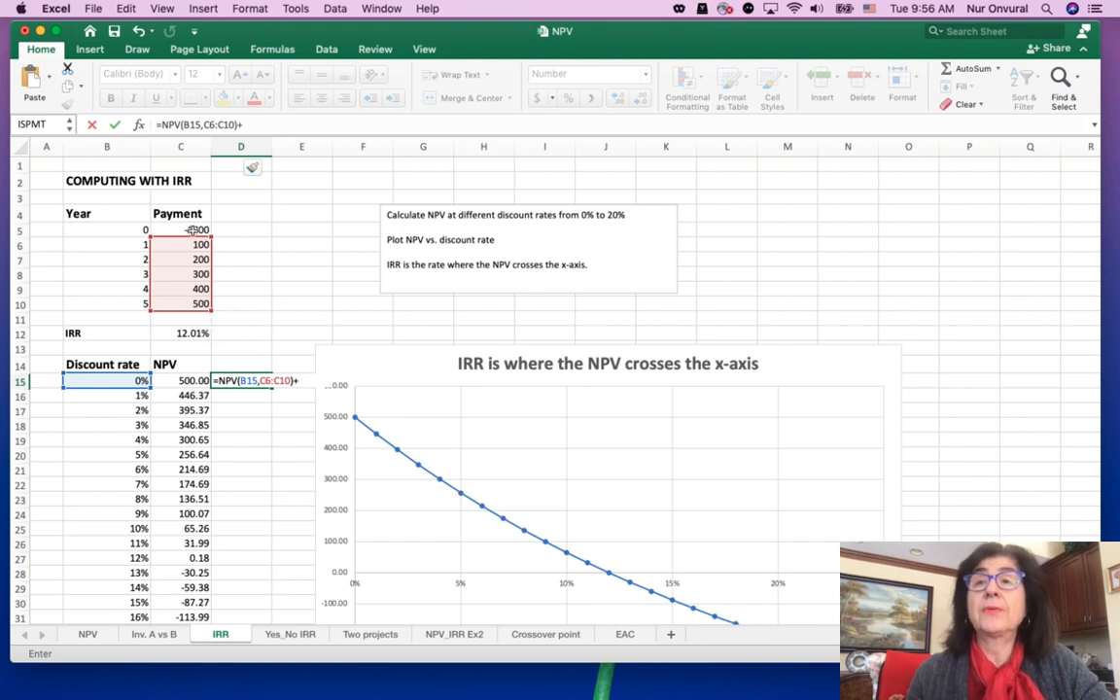
{"action": "left_click", "coordinate": [194, 230]}
{"action": "key", "text": "Return"}
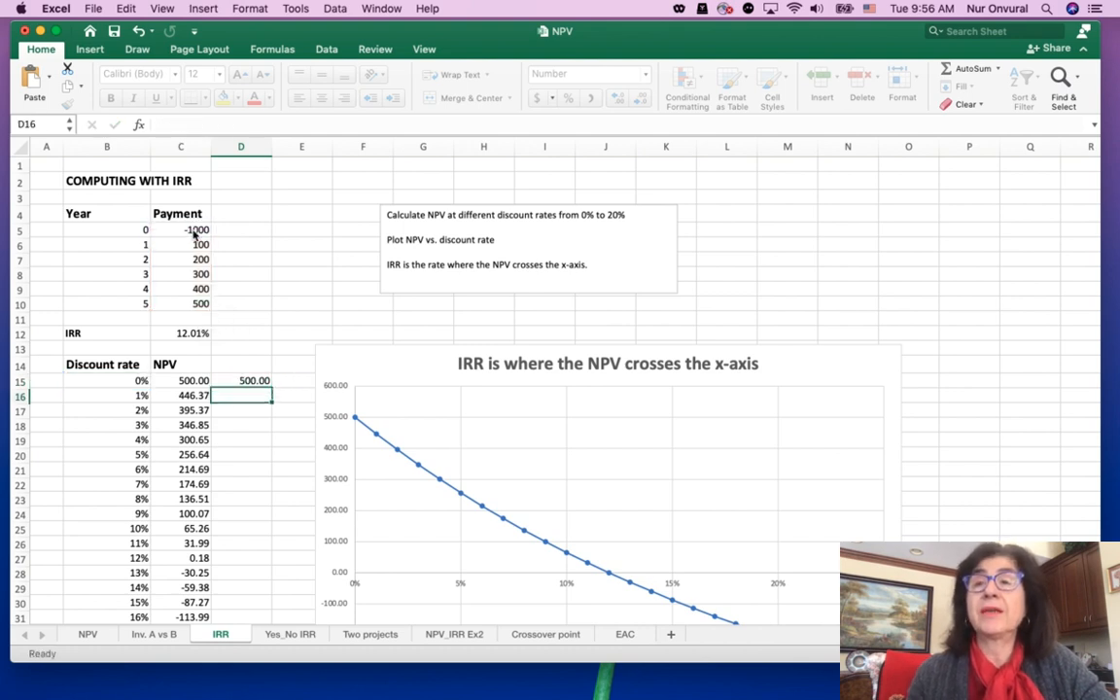
Make the payment range in D15's NPV formula absolute, as $C$6:$C$10, matching the formulas in column C
{"action": "left_click", "coordinate": [248, 380]}
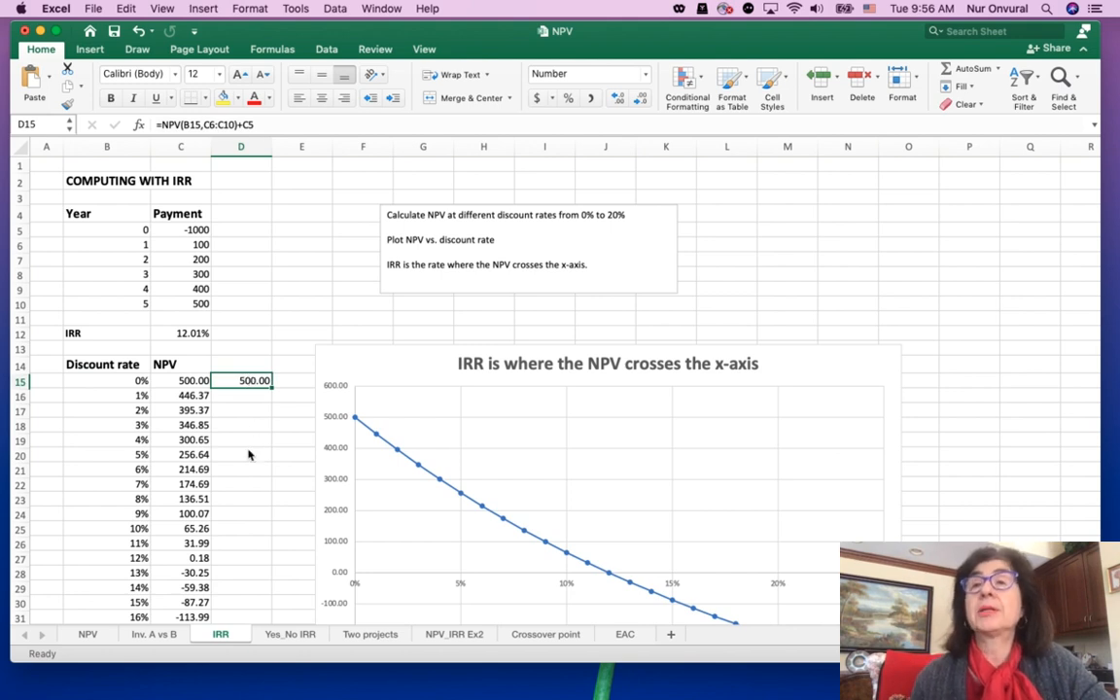
{"action": "left_click", "coordinate": [186, 390]}
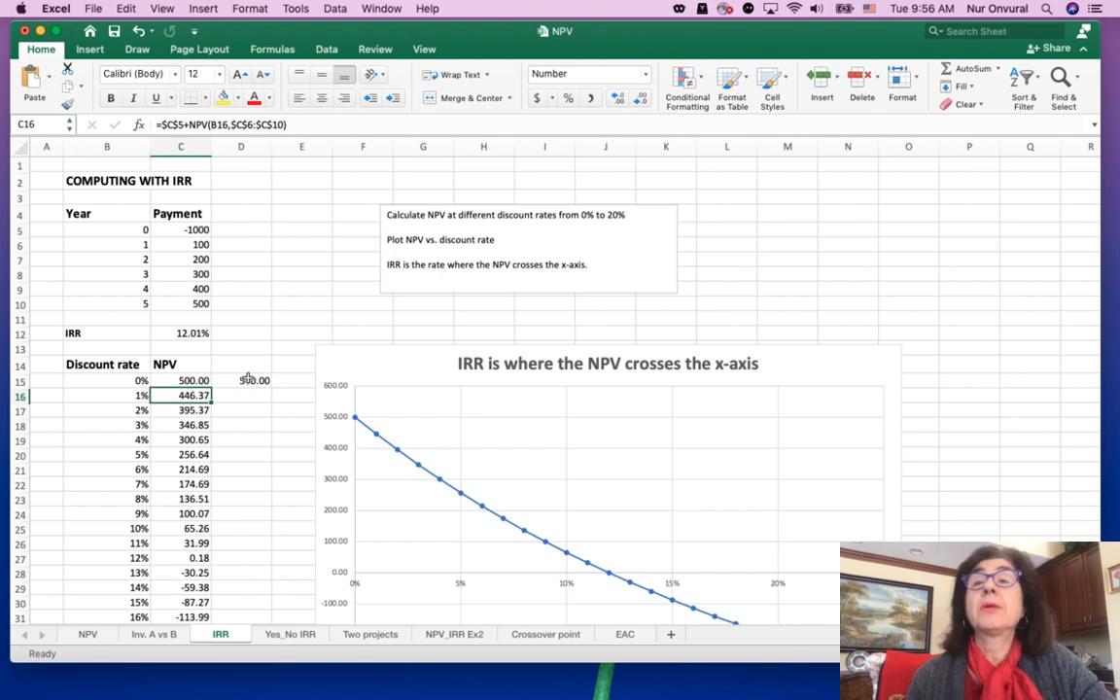
{"action": "left_click", "coordinate": [238, 380]}
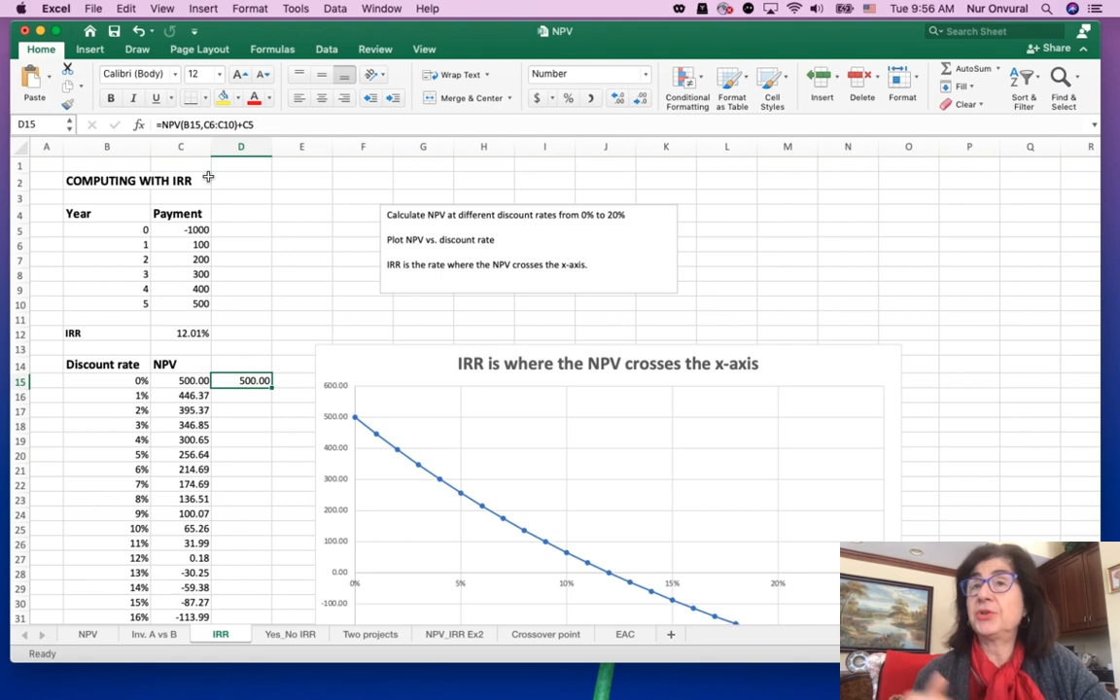
{"action": "left_click", "coordinate": [204, 124]}
{"action": "type", "text": "$"}
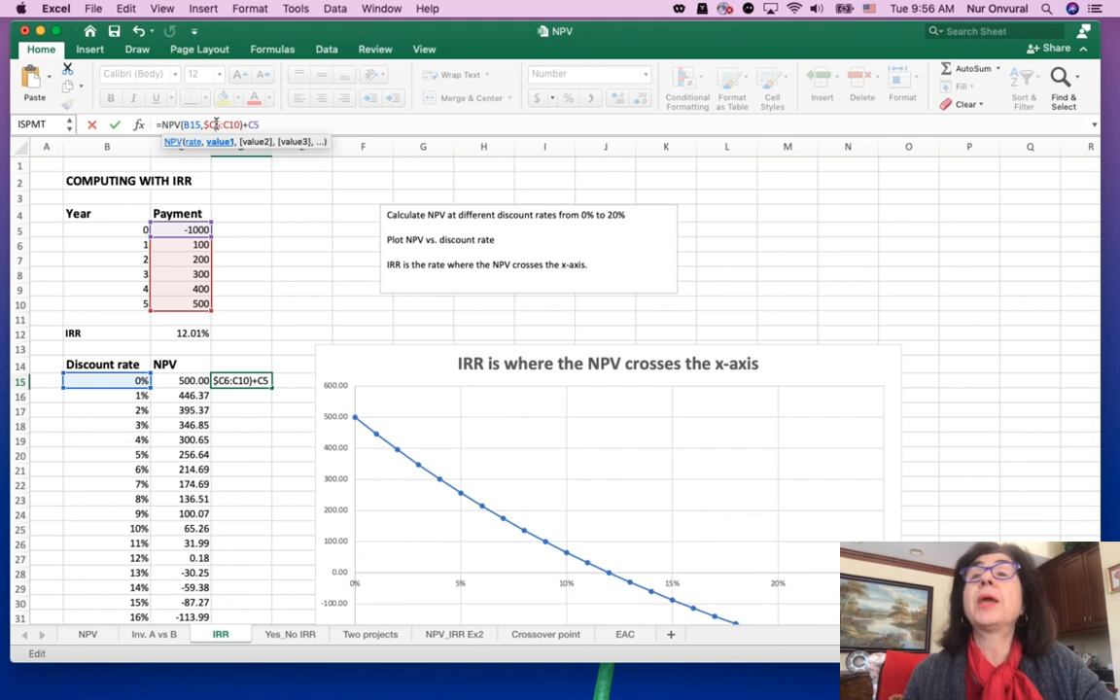
{"action": "left_click", "coordinate": [215, 124]}
{"action": "type", "text": "$"}
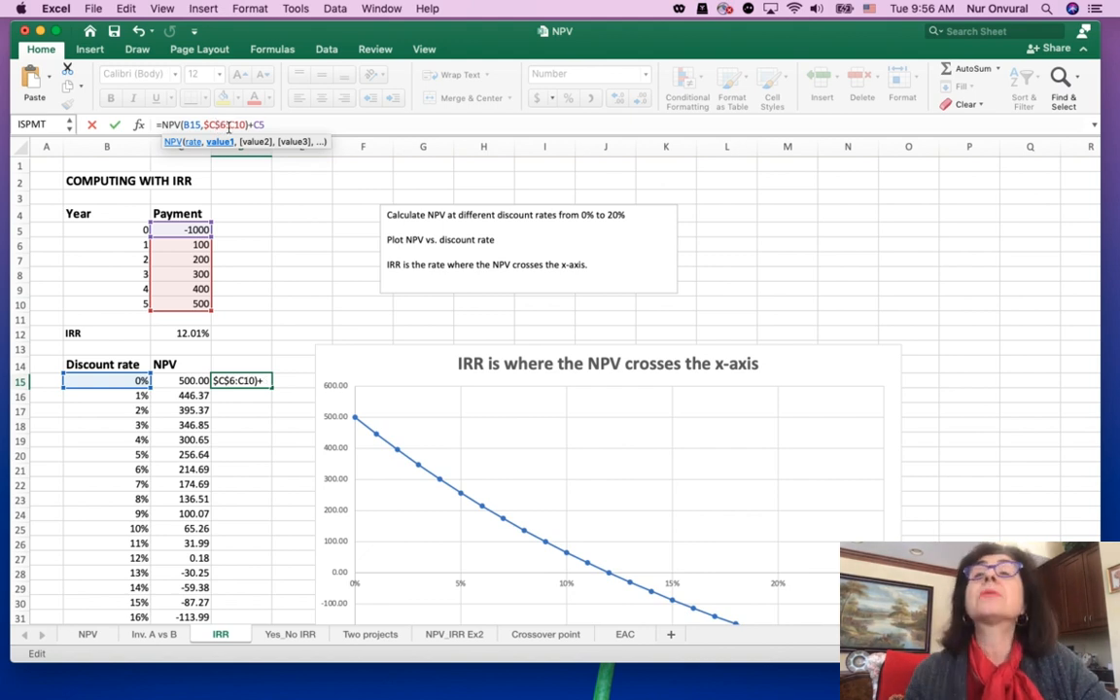
{"action": "left_click", "coordinate": [230, 124]}
{"action": "type", "text": "$"}
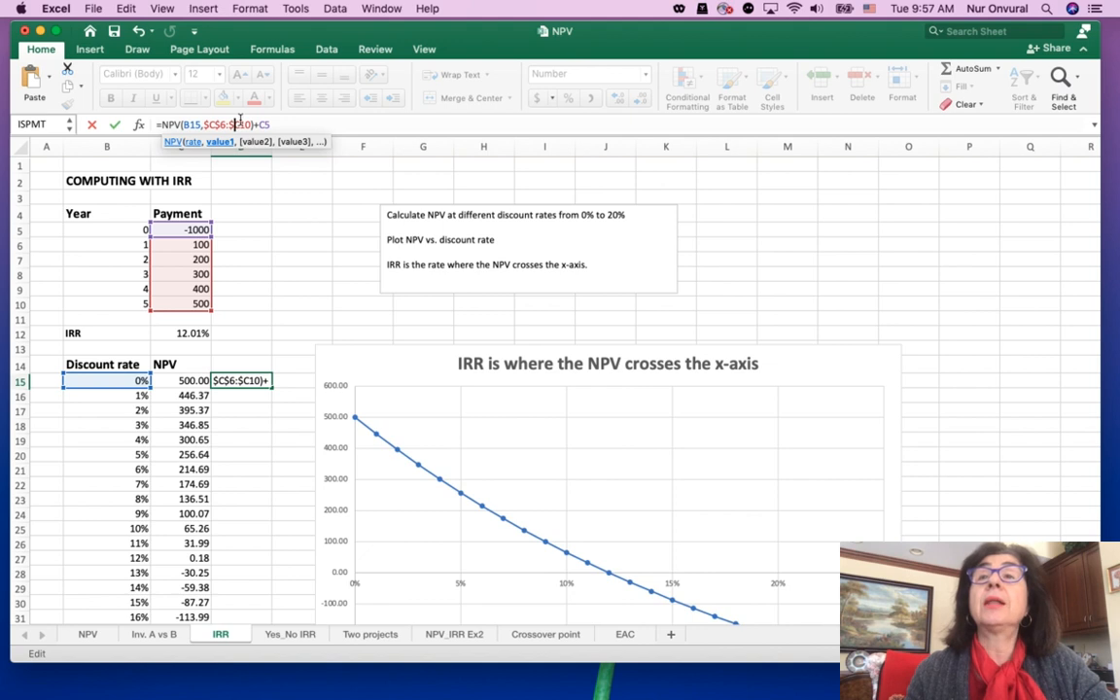
{"action": "left_click", "coordinate": [241, 124]}
{"action": "type", "text": "$"}
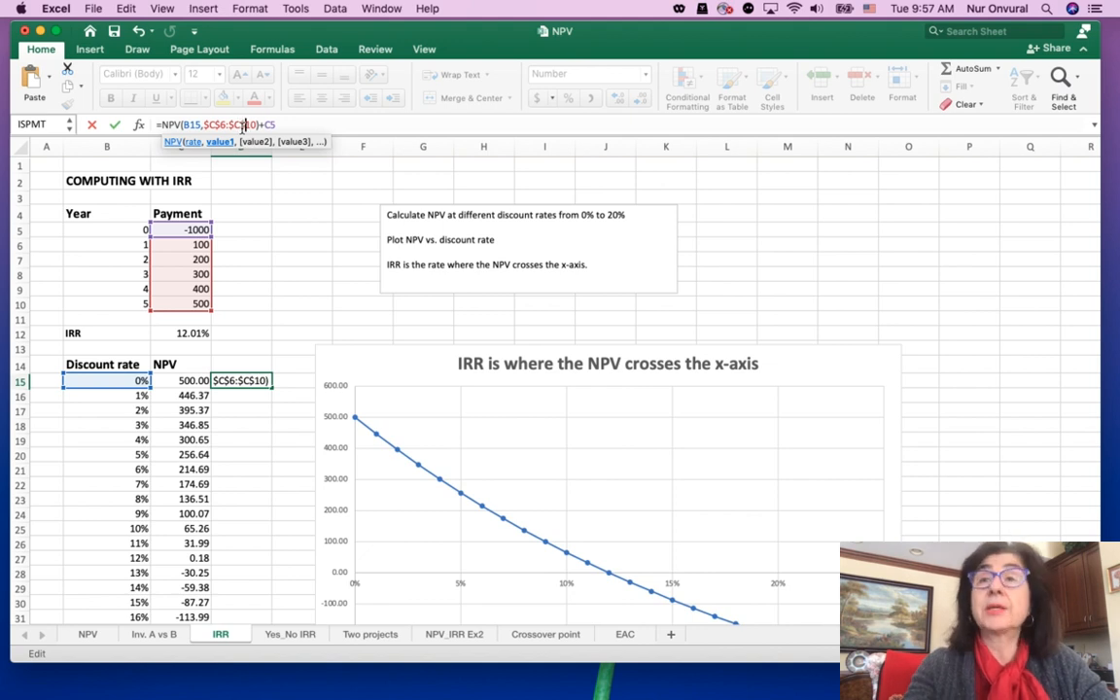
Make the initial payment reference in D15's formula absolute, completing it as =NPV(B15,$C$6:$C$10)+$C$5
{"action": "left_click", "coordinate": [265, 124]}
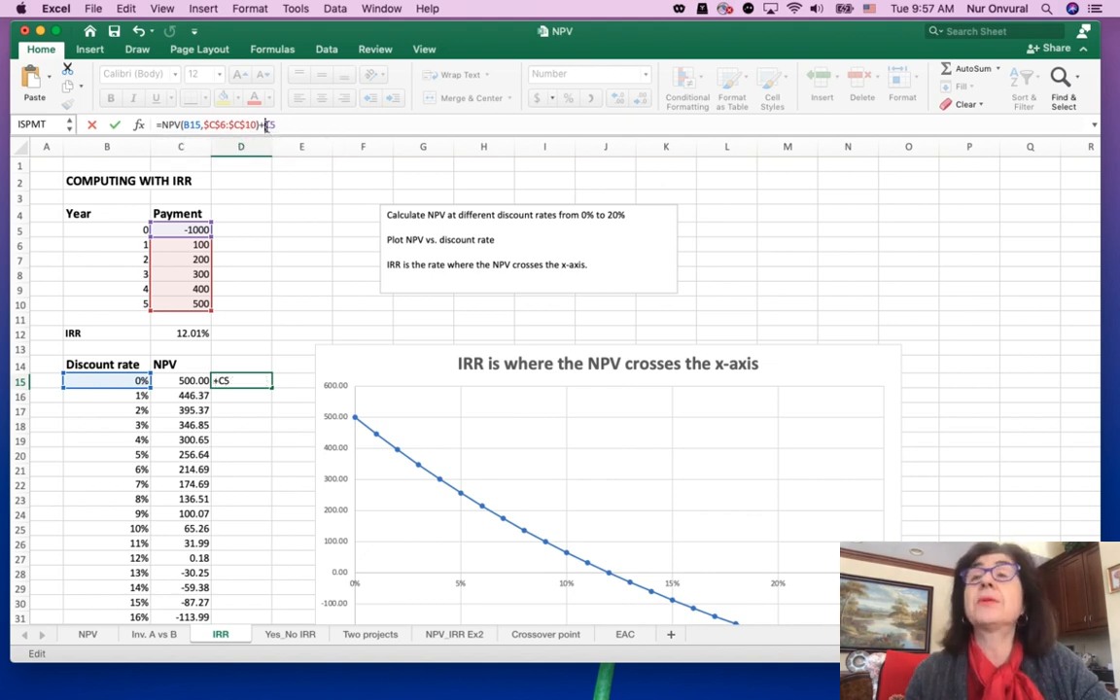
{"action": "type", "text": "$"}
{"action": "left_click", "coordinate": [273, 125]}
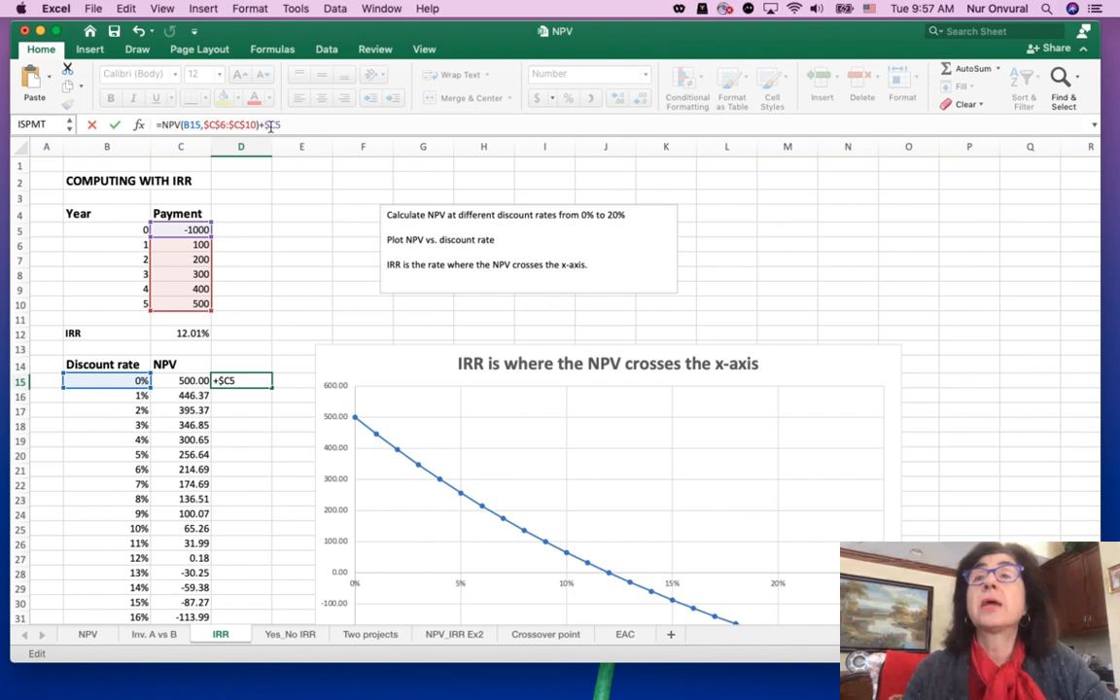
{"action": "type", "text": "$"}
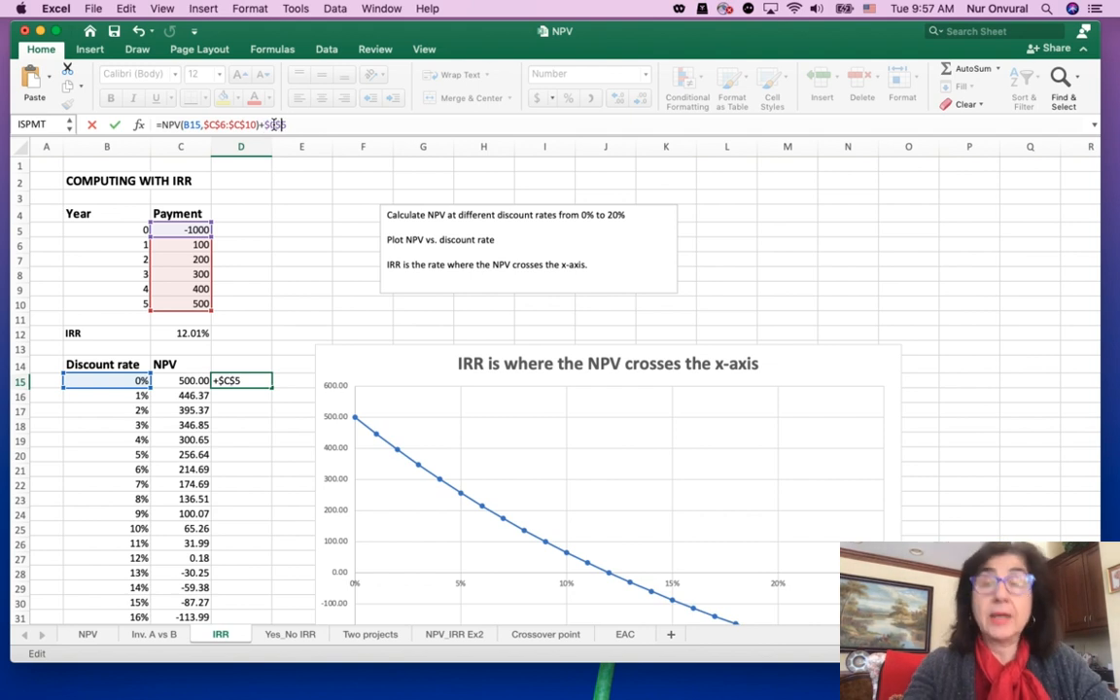
{"action": "key", "text": "Return"}
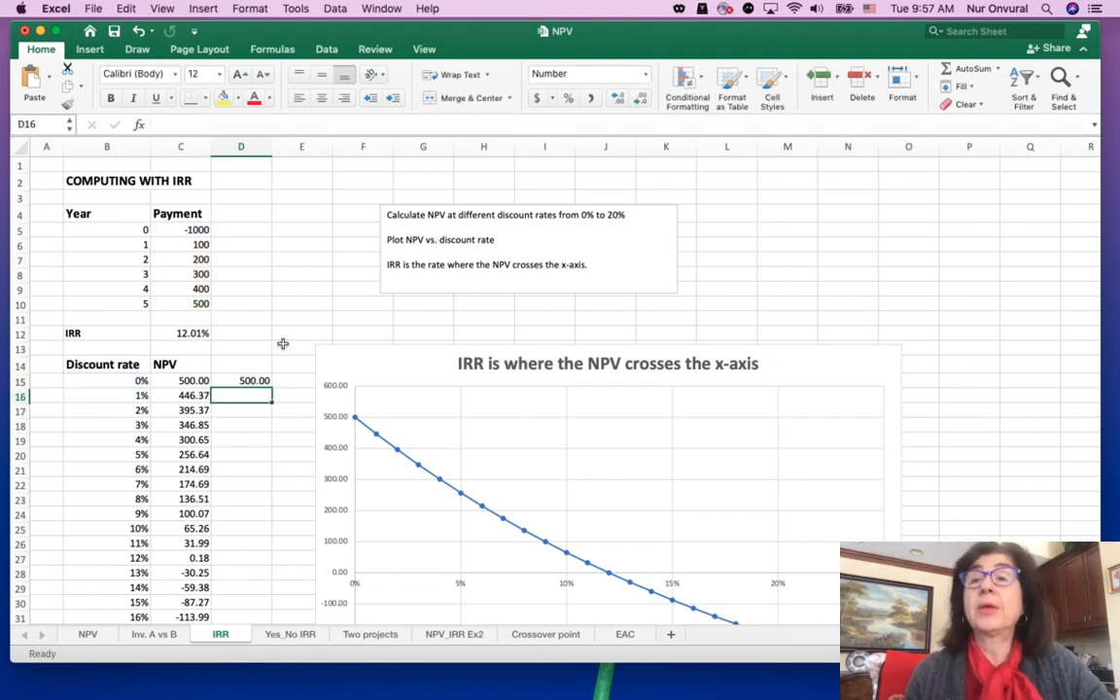
Fill the NPV formula from D15 down to D35 for all discount rates up to 20%
{"action": "scroll", "coordinate": [299, 321], "scroll_direction": "down", "scroll_amount": 4}
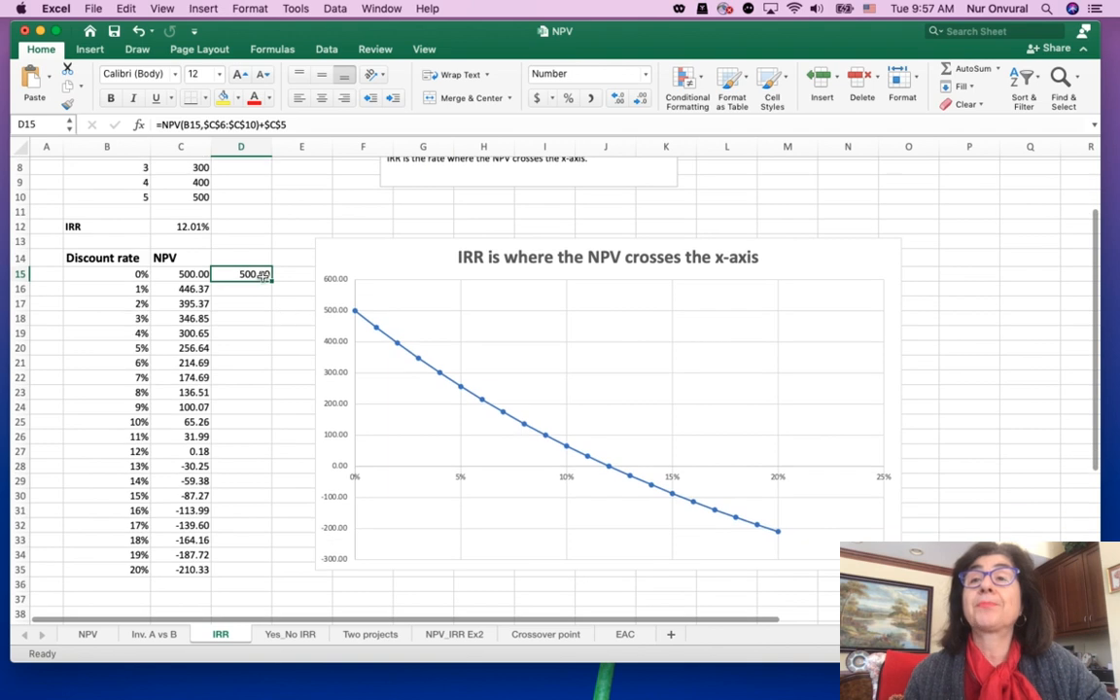
{"action": "left_click_drag", "start_coordinate": [272, 285], "coordinate": [280, 572]}
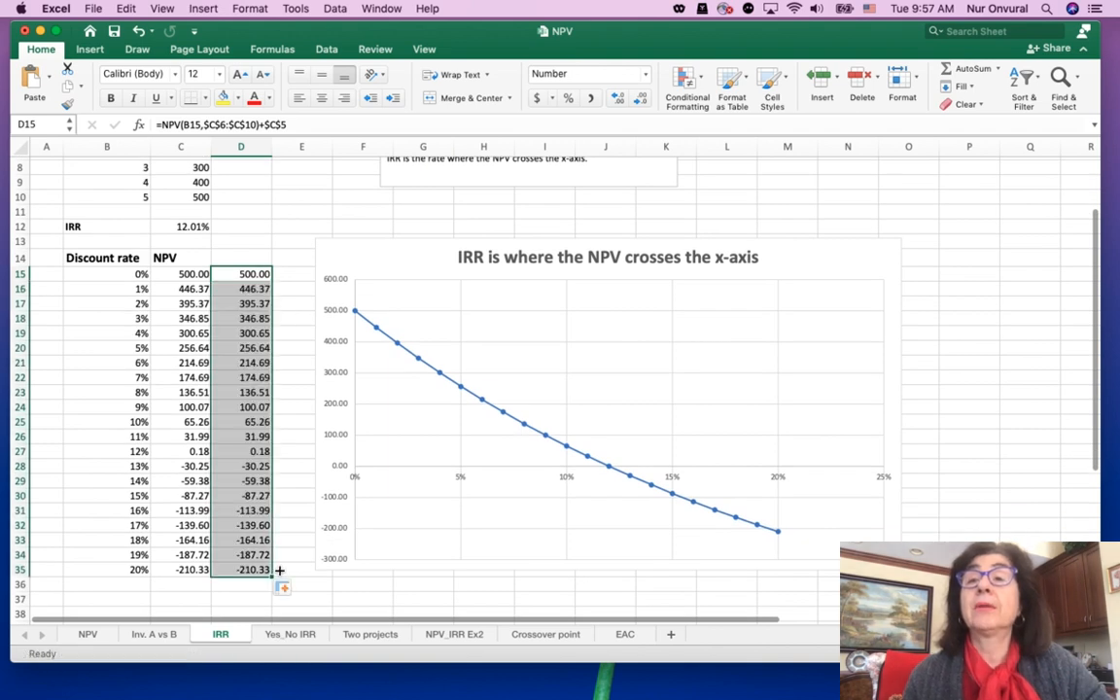
{"action": "left_click", "coordinate": [292, 523]}
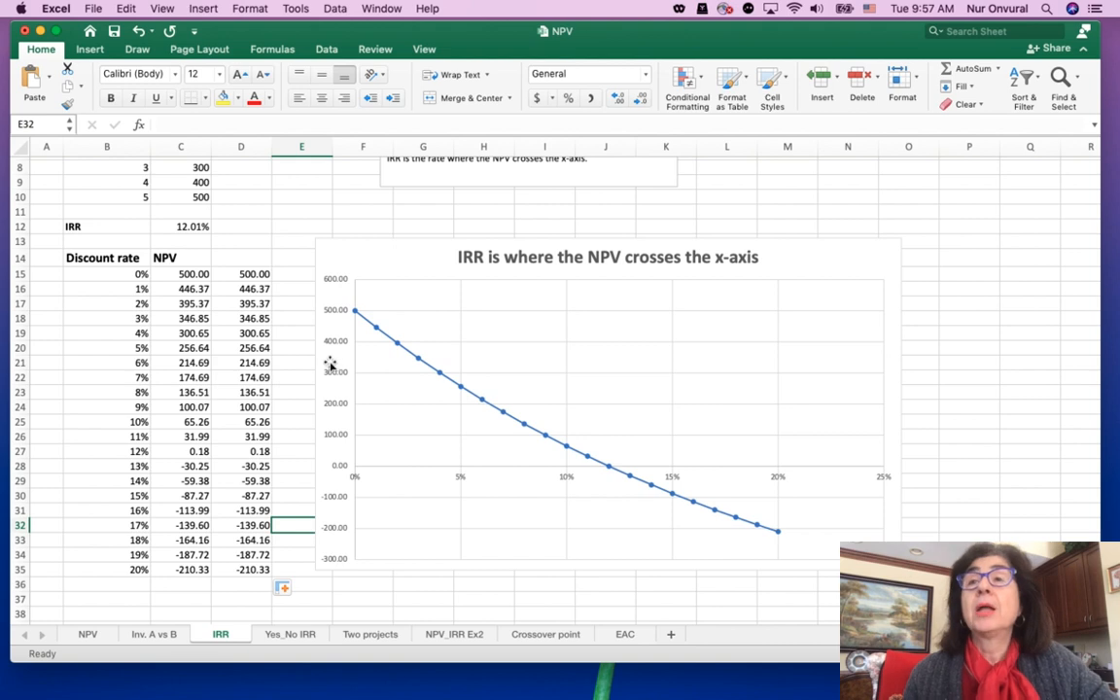
Insert a Line with Markers chart of the NPV values in C15:C35 and move it to the right side of the existing chart
{"action": "scroll", "coordinate": [332, 363], "scroll_direction": "up", "scroll_amount": 5}
{"action": "scroll", "coordinate": [333, 362], "scroll_direction": "down", "scroll_amount": 4}
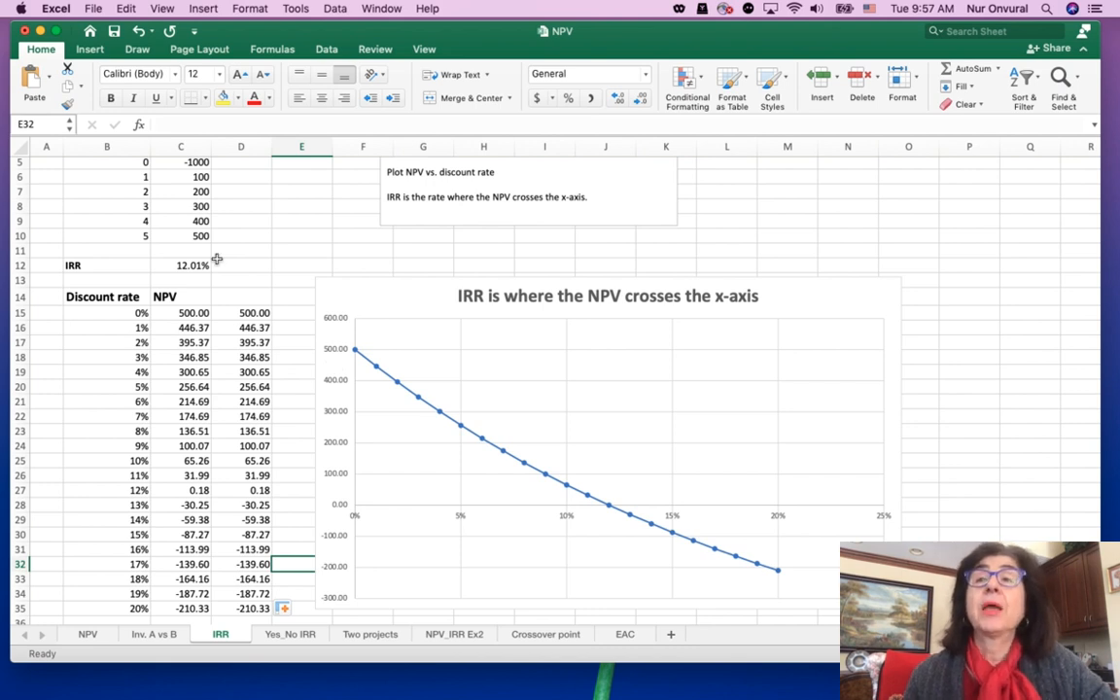
{"action": "scroll", "coordinate": [215, 259], "scroll_direction": "down", "scroll_amount": 5}
{"action": "scroll", "coordinate": [215, 260], "scroll_direction": "down", "scroll_amount": 1}
{"action": "left_click_drag", "start_coordinate": [194, 216], "coordinate": [206, 512]}
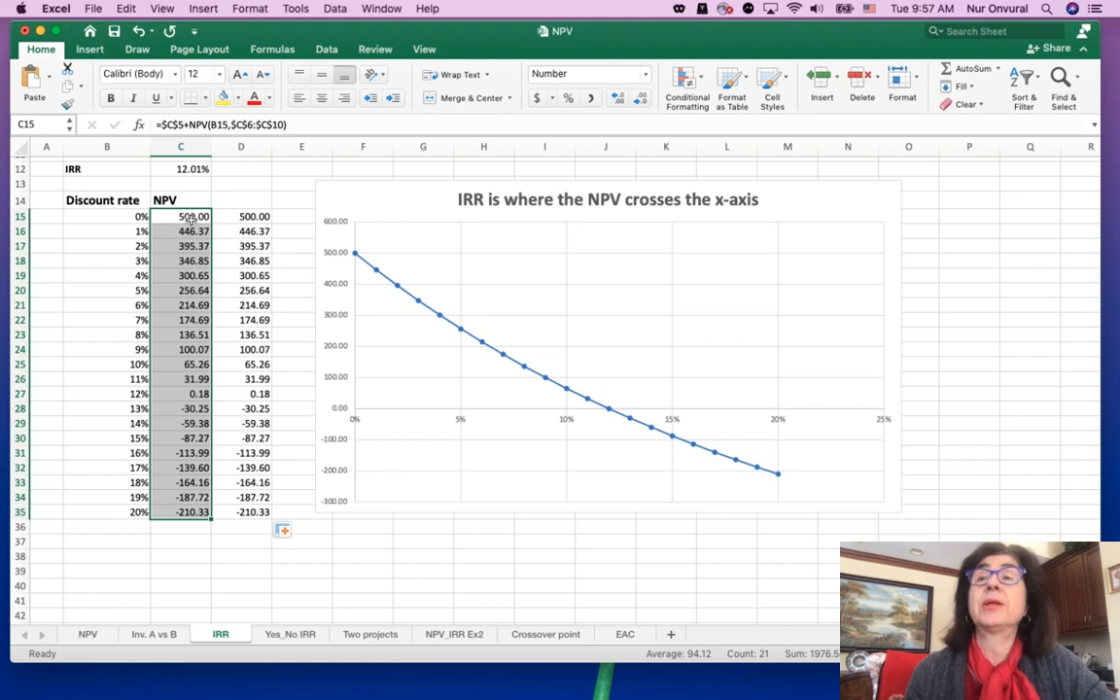
{"action": "left_click", "coordinate": [87, 52]}
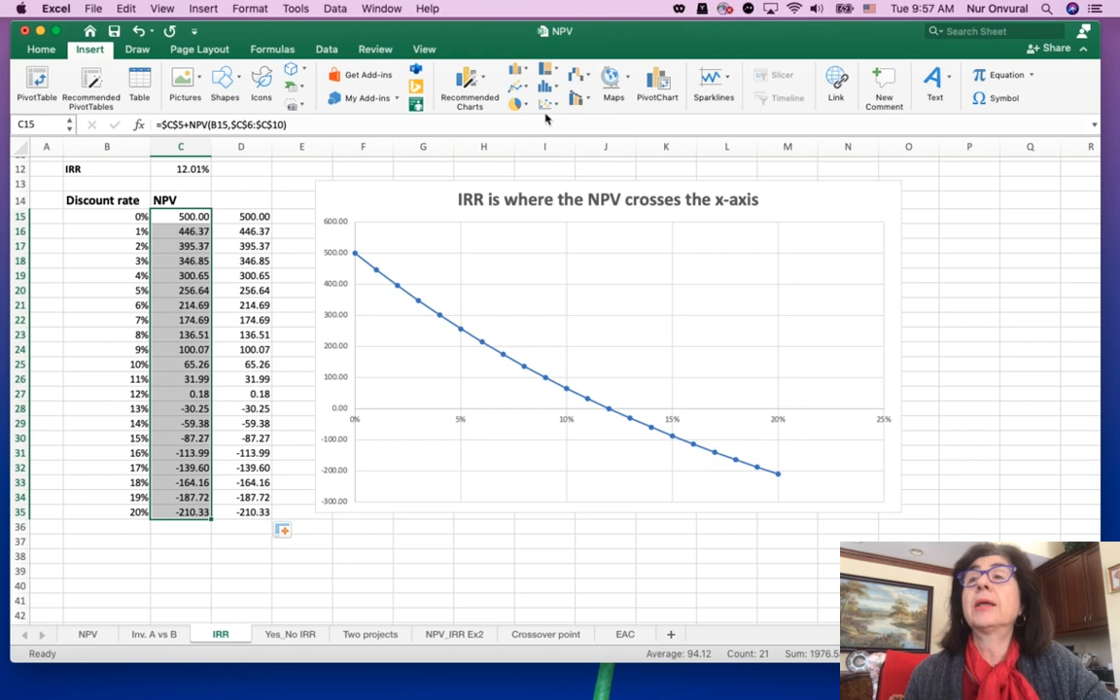
{"action": "left_click", "coordinate": [526, 89]}
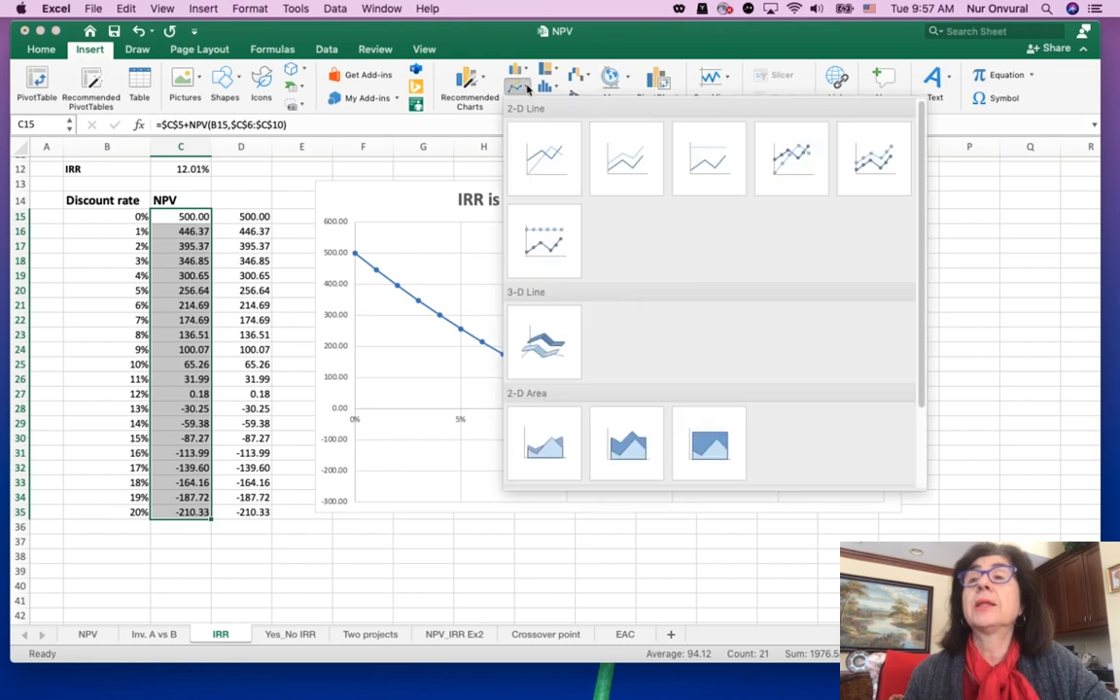
{"action": "left_click", "coordinate": [780, 156]}
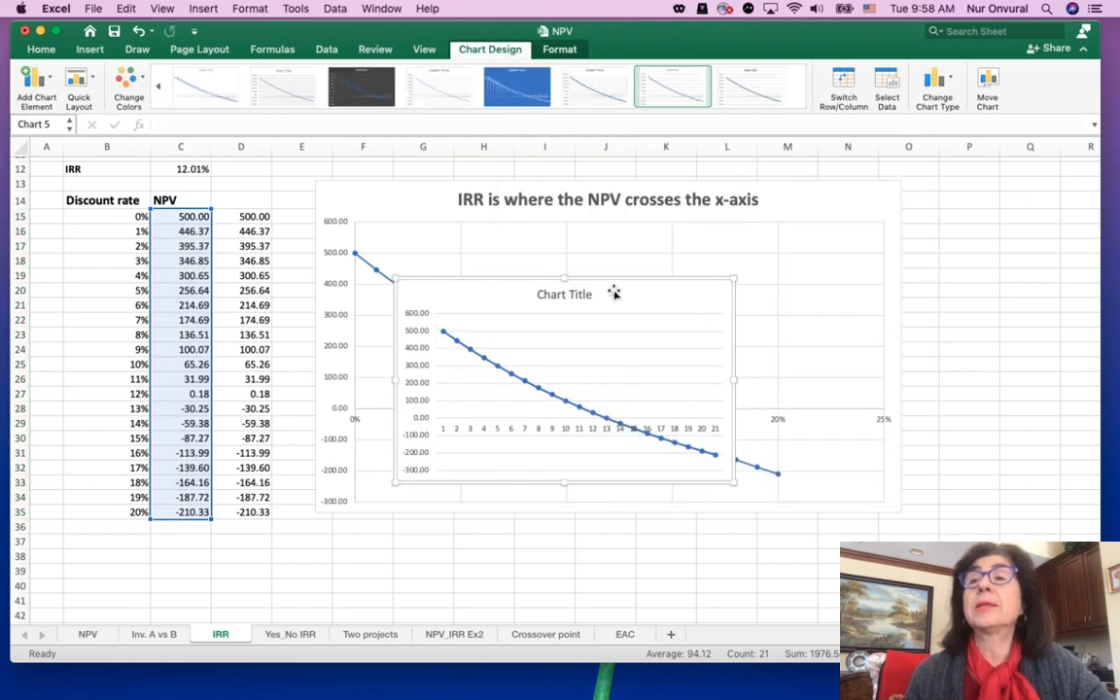
{"action": "left_click_drag", "start_coordinate": [613, 292], "coordinate": [917, 224]}
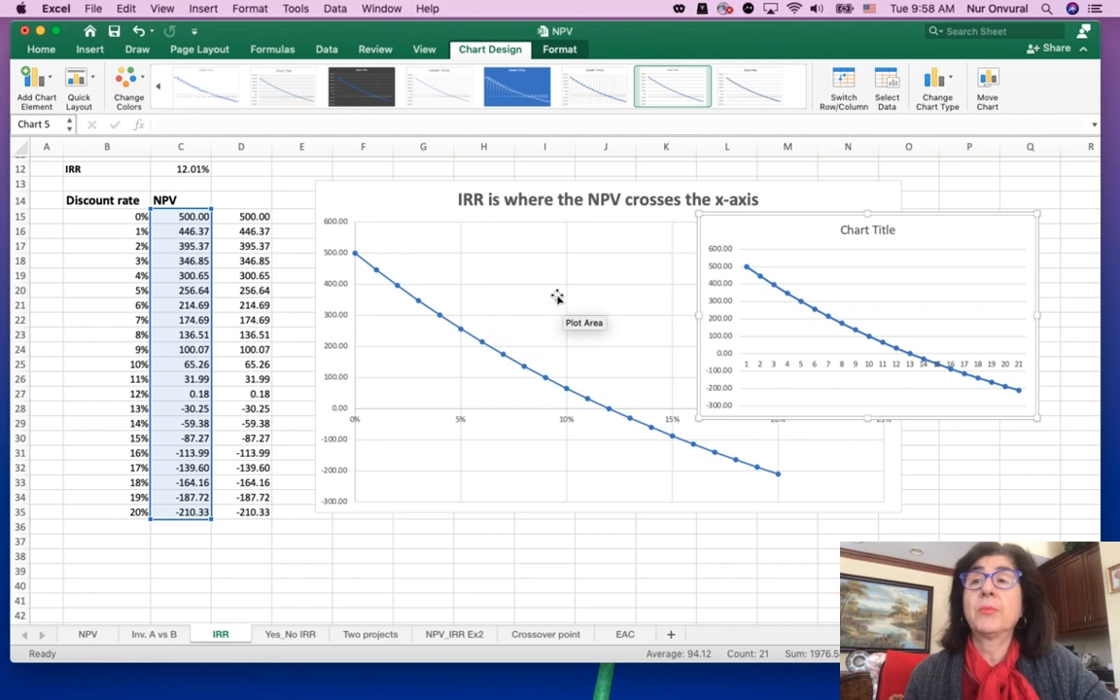
{"action": "double_click", "coordinate": [860, 235]}
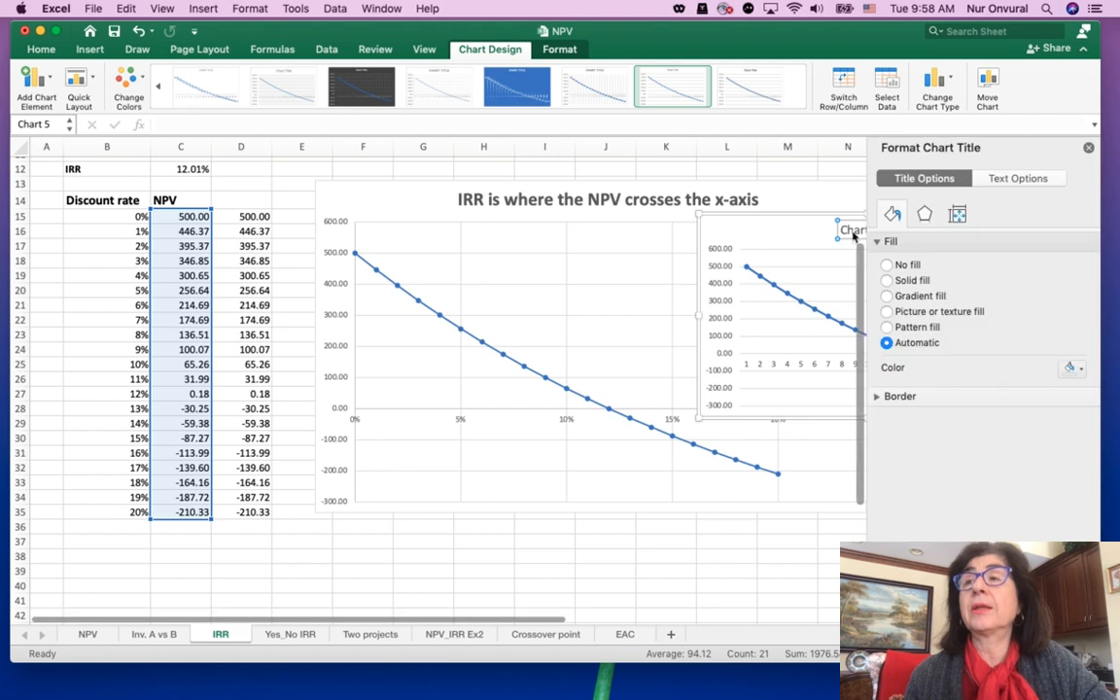
{"action": "left_click", "coordinate": [1088, 148]}
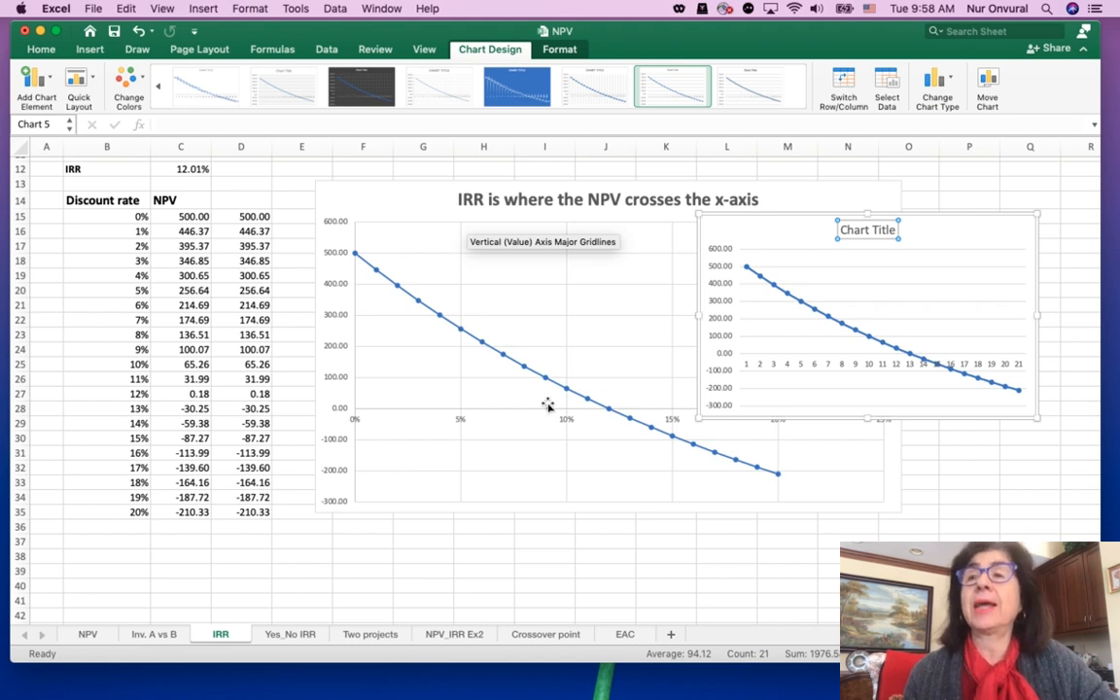
Use the discount rates in B15:B35 as the horizontal axis labels of the new line chart
{"action": "left_click_drag", "start_coordinate": [131, 393], "coordinate": [249, 393]}
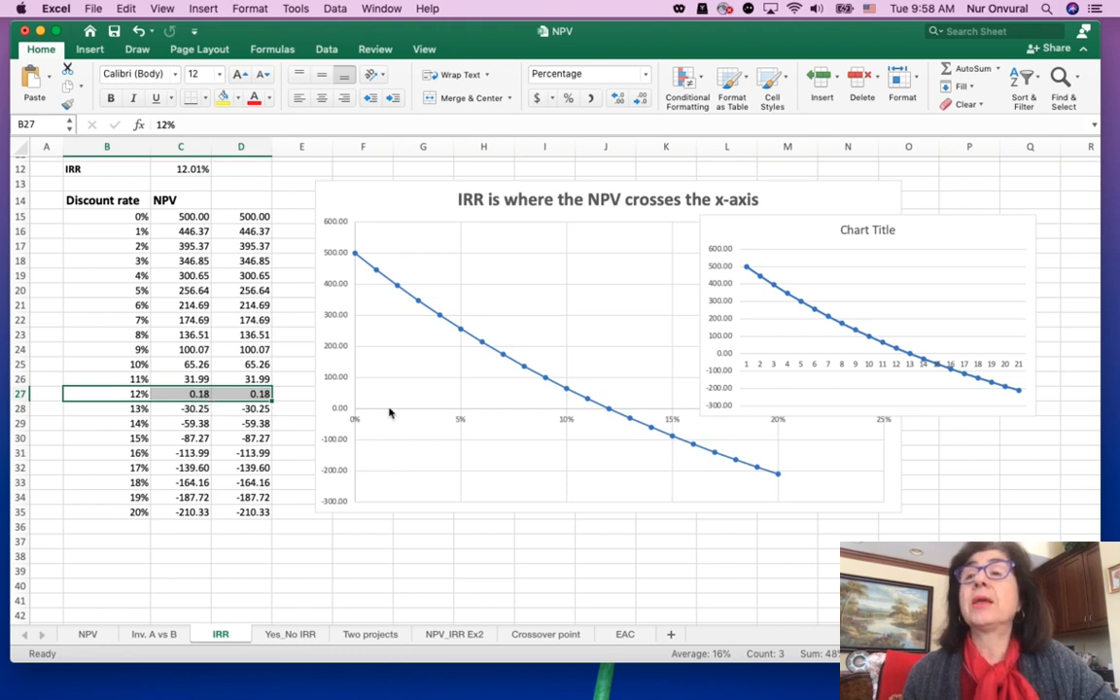
{"action": "mouse_move", "coordinate": [612, 416]}
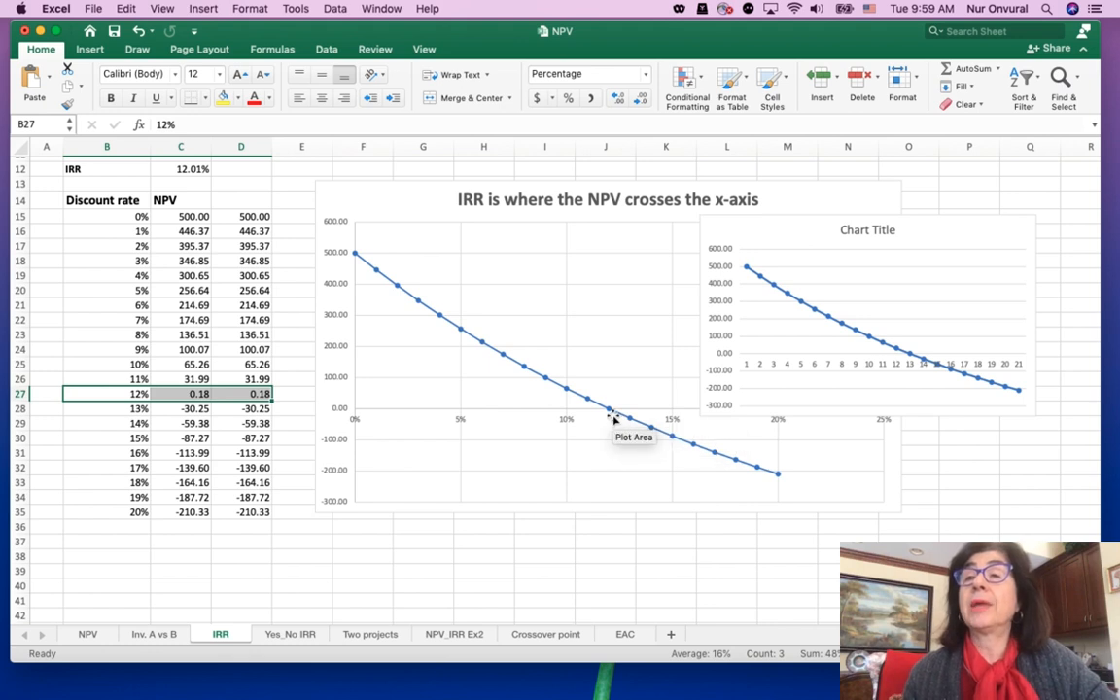
{"action": "left_click", "coordinate": [852, 365]}
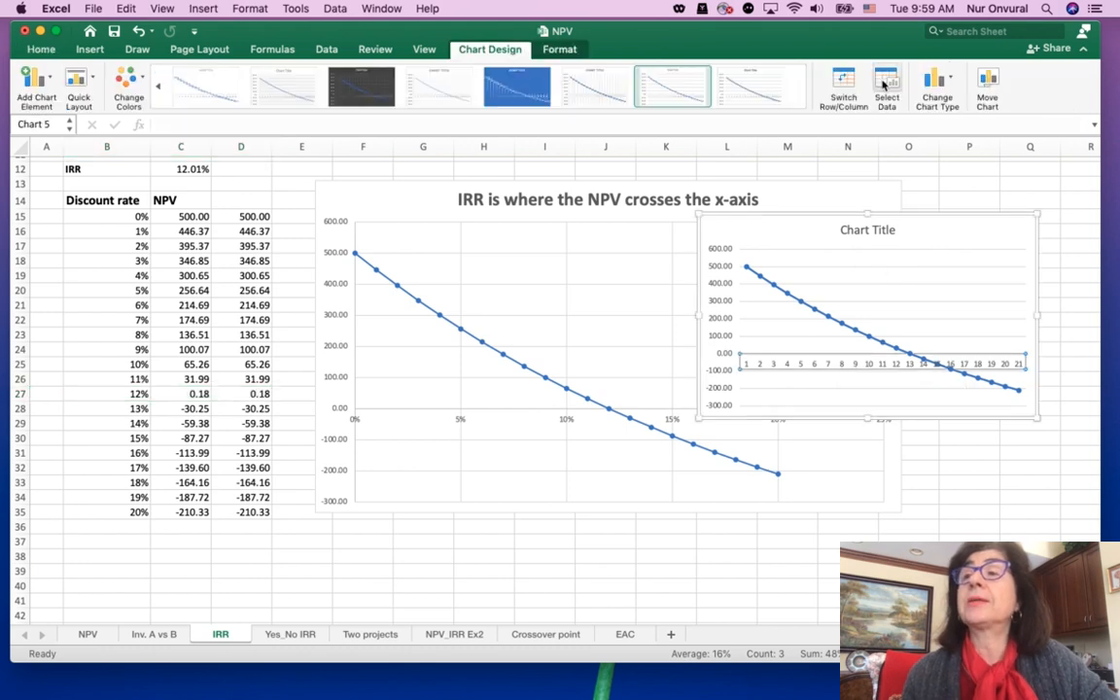
{"action": "left_click", "coordinate": [886, 87]}
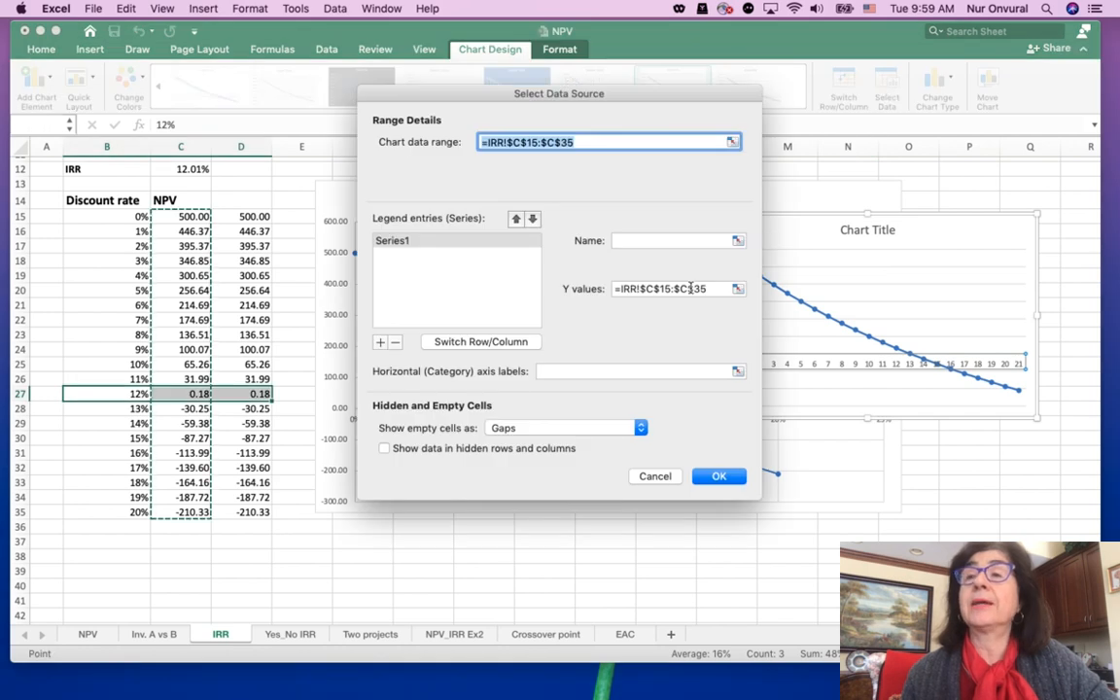
{"action": "left_click", "coordinate": [575, 370]}
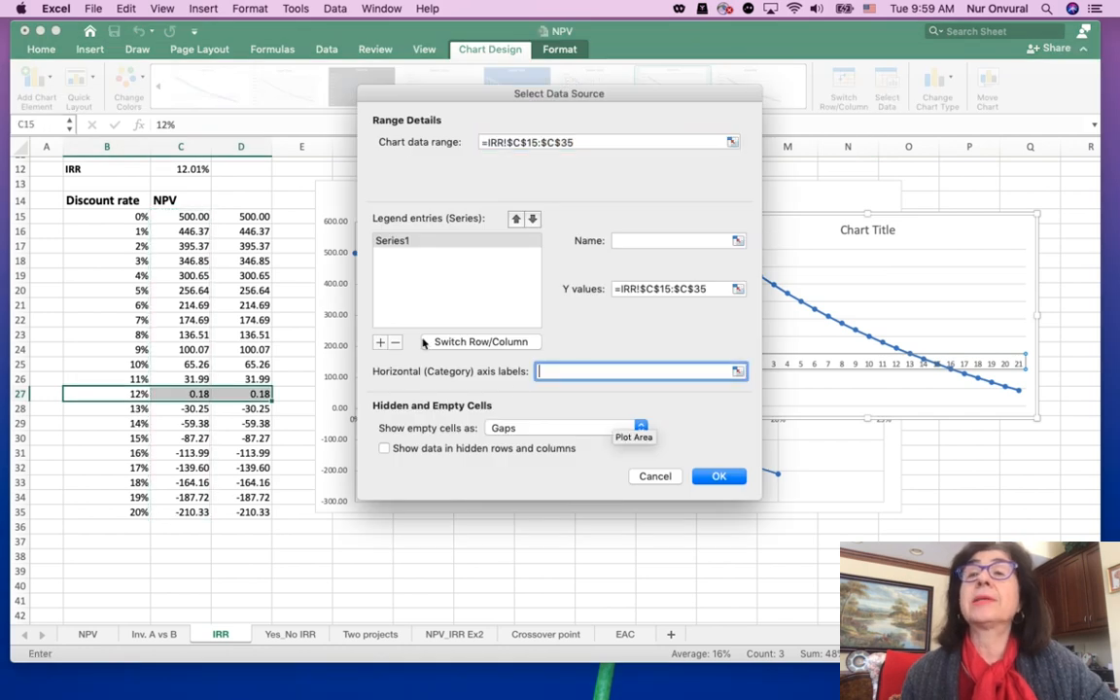
{"action": "left_click_drag", "start_coordinate": [139, 215], "coordinate": [143, 511]}
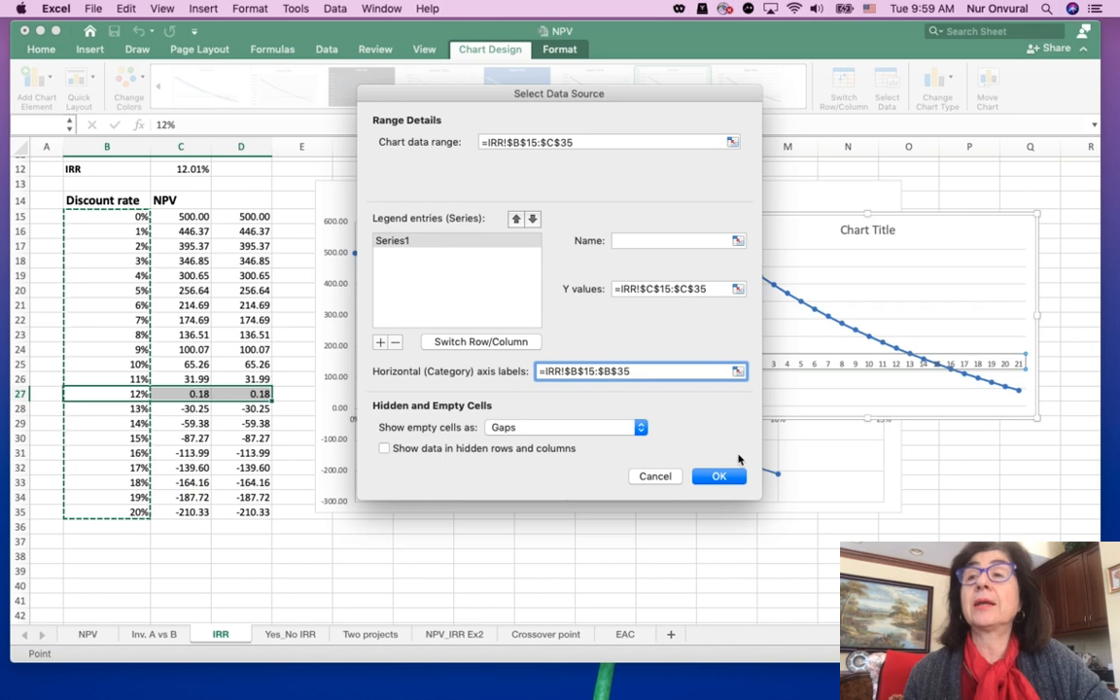
{"action": "left_click", "coordinate": [722, 476]}
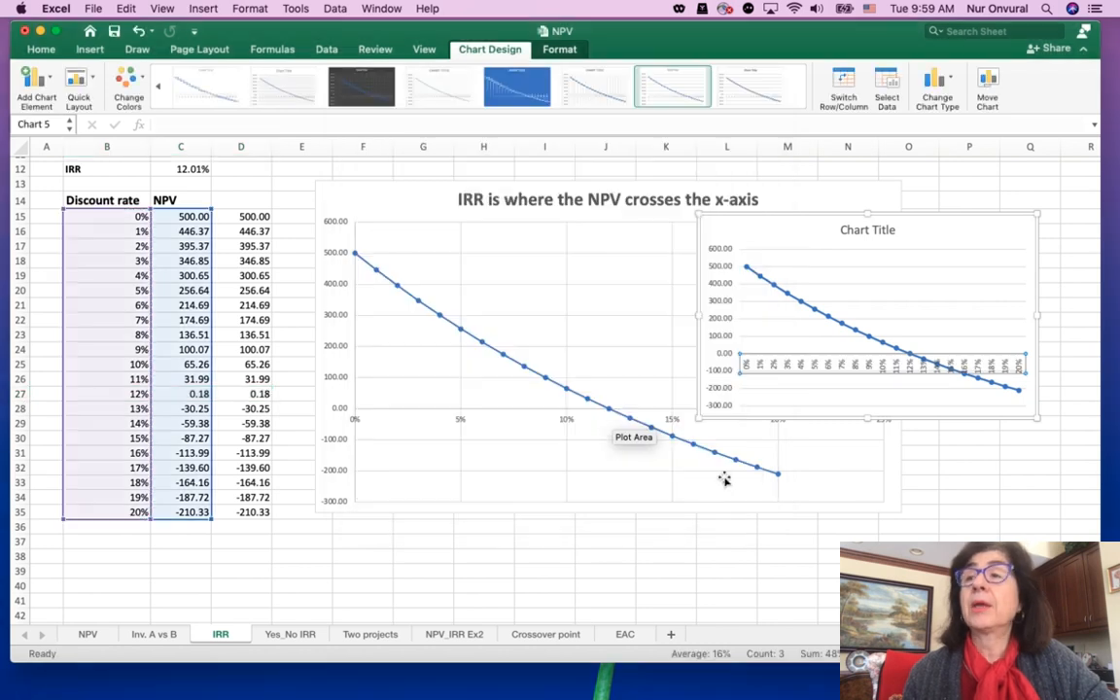
Set the interval between tick marks on the new chart's horizontal axis to 5
{"action": "left_click", "coordinate": [820, 364]}
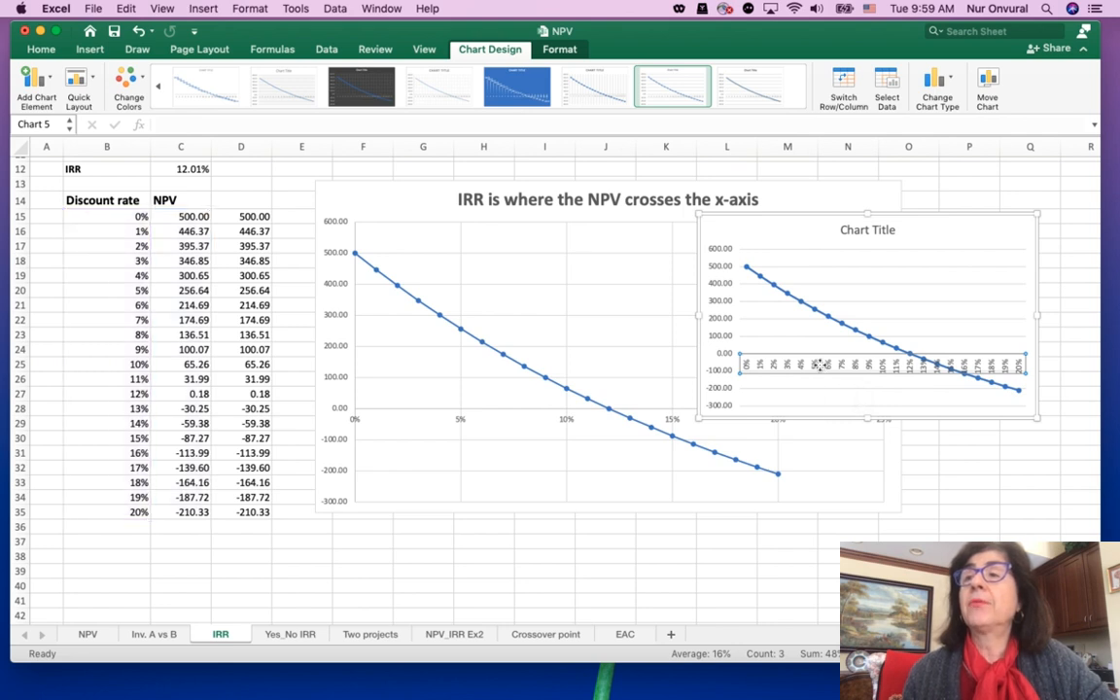
{"action": "double_click", "coordinate": [819, 365]}
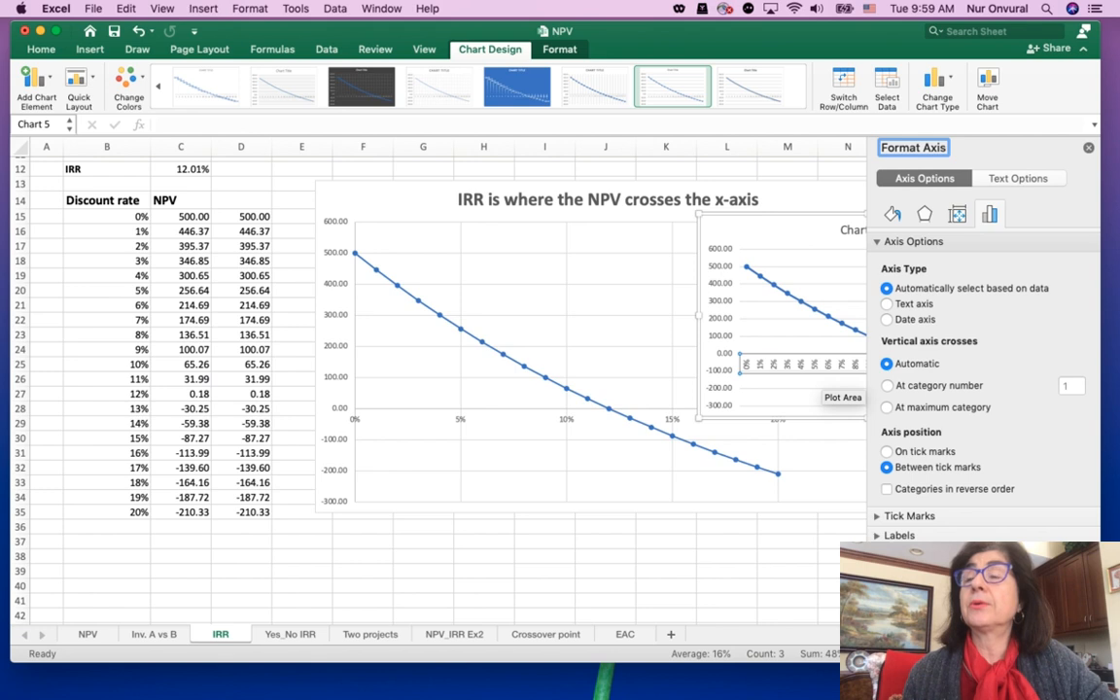
{"action": "scroll", "coordinate": [983, 456], "scroll_direction": "down", "scroll_amount": 3}
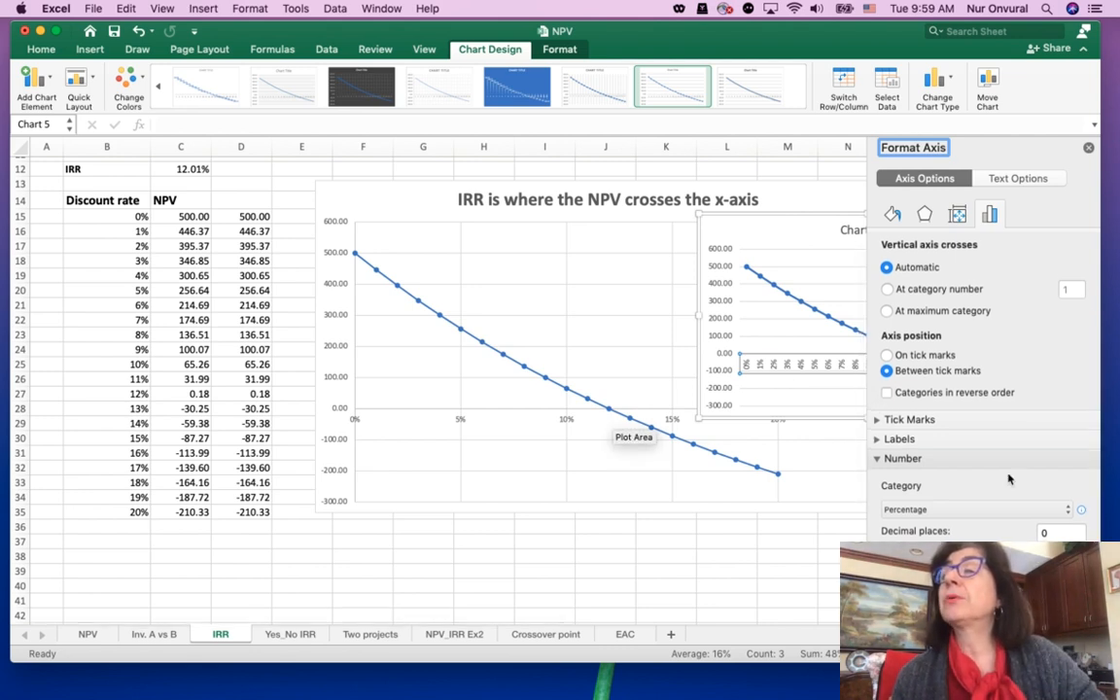
{"action": "left_click", "coordinate": [876, 420]}
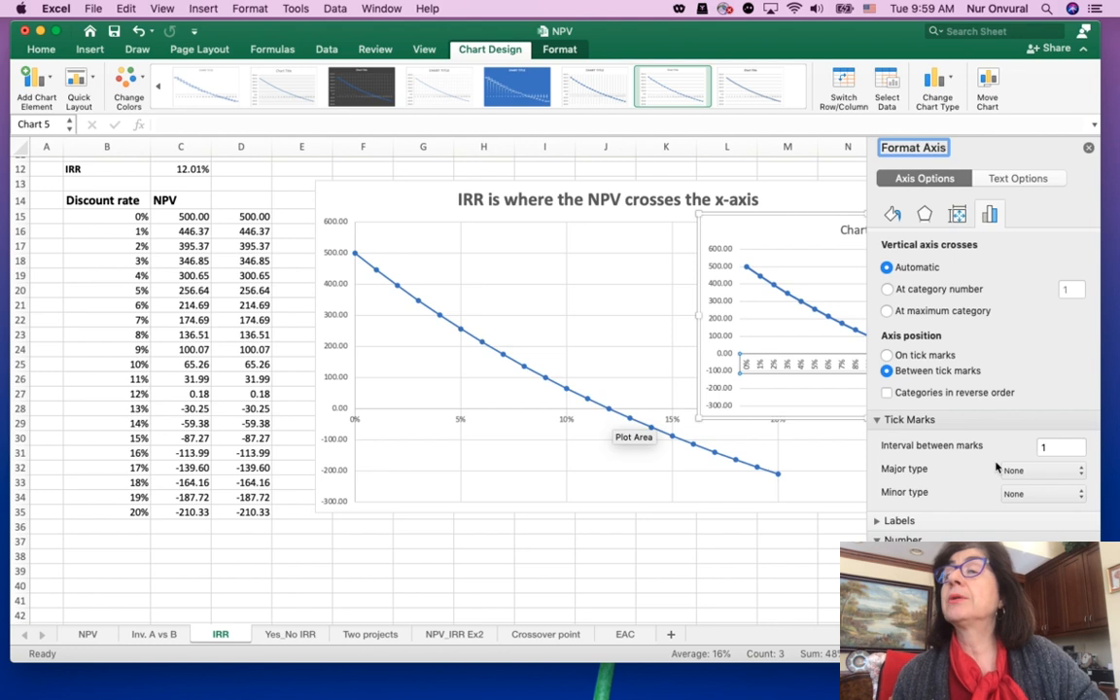
{"action": "left_click", "coordinate": [1061, 447]}
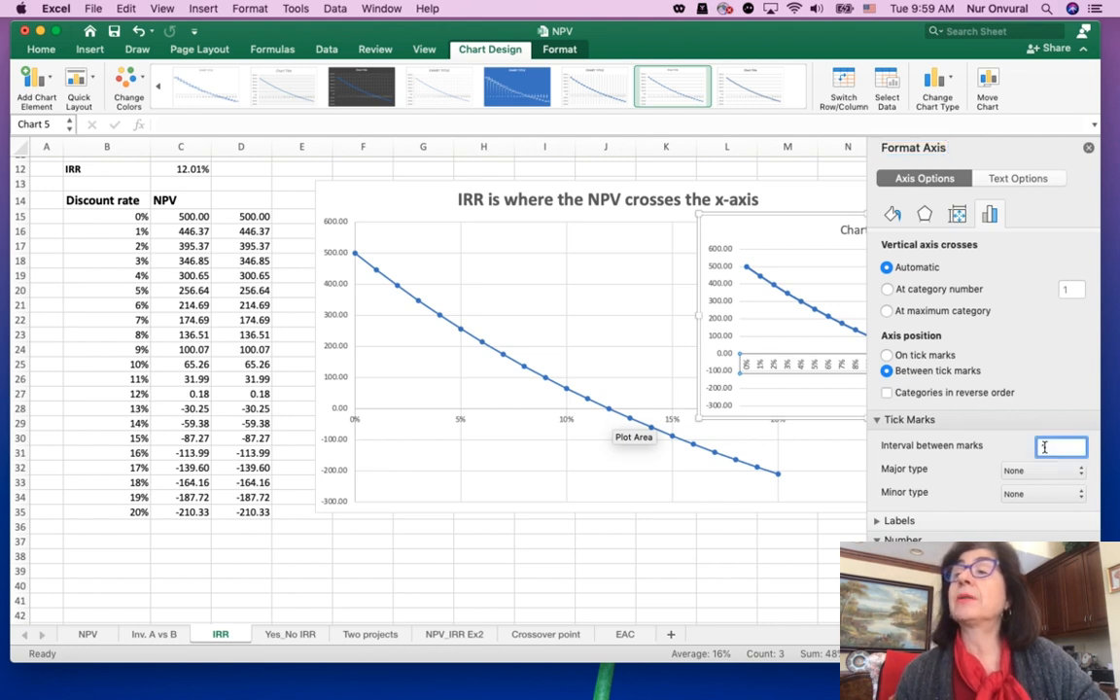
{"action": "type", "text": "5"}
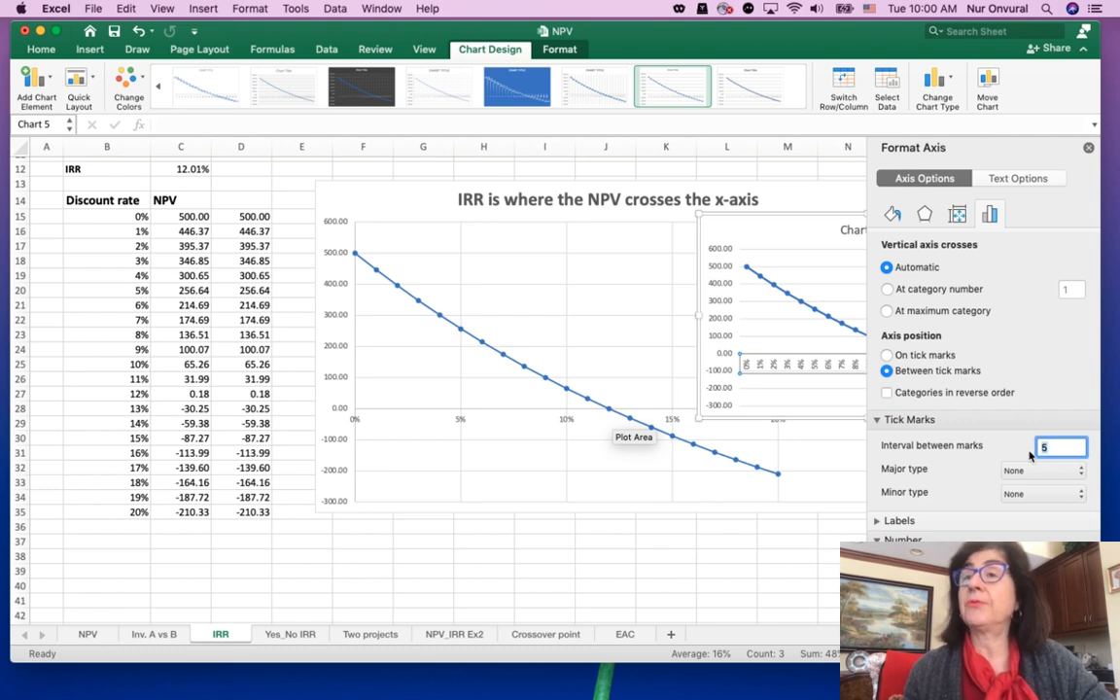
{"action": "scroll", "coordinate": [960, 419], "scroll_direction": "down", "scroll_amount": 1}
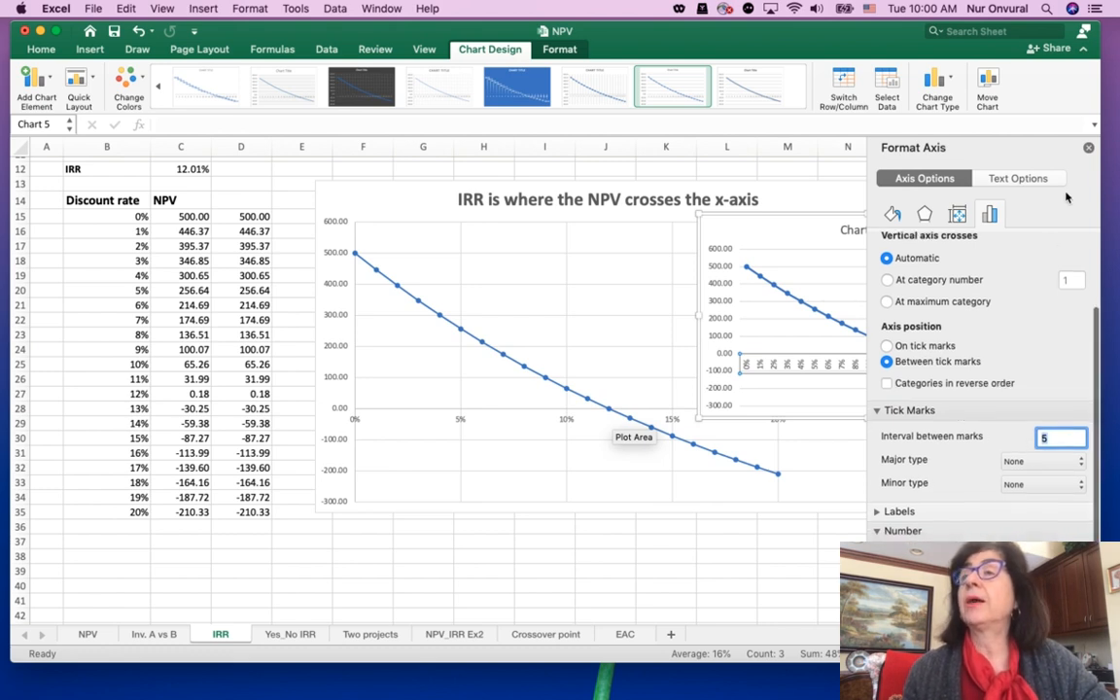
{"action": "left_click", "coordinate": [1089, 147]}
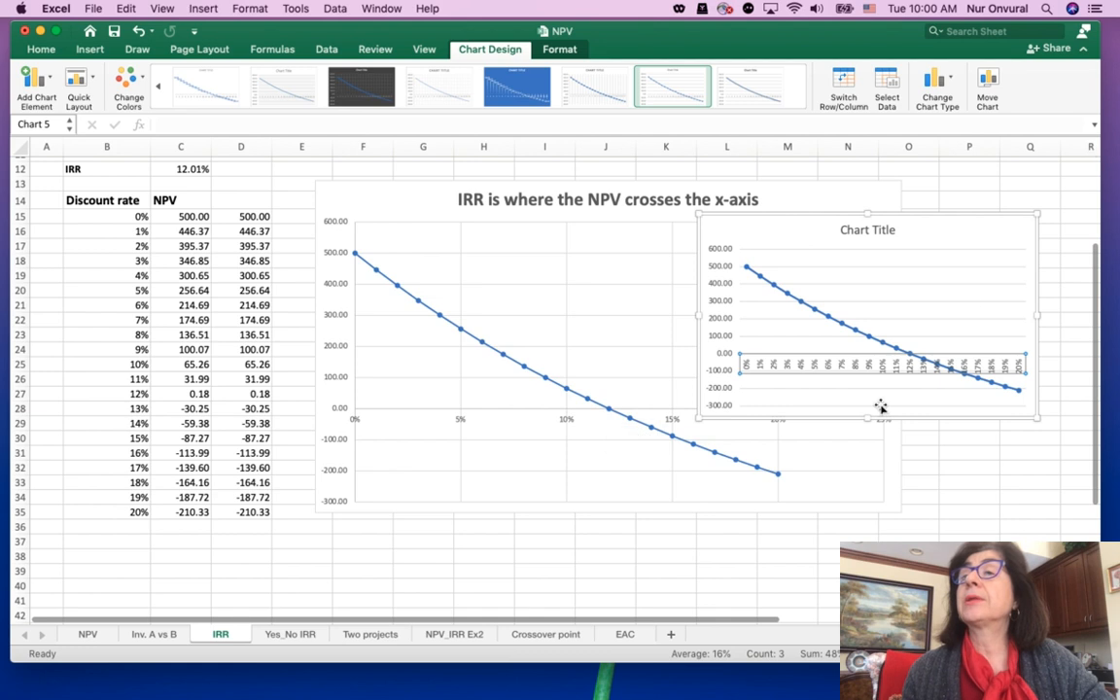
Specify a label interval unit of 5 for the new chart's horizontal axis
{"action": "double_click", "coordinate": [826, 374]}
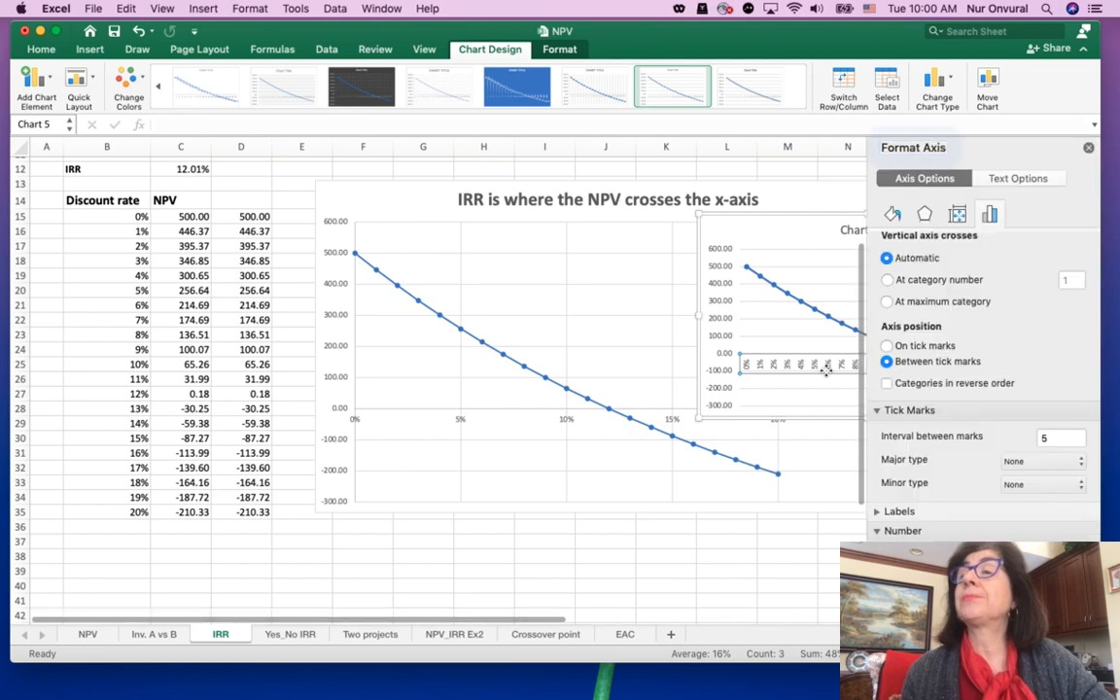
{"action": "scroll", "coordinate": [1022, 473], "scroll_direction": "down", "scroll_amount": 5}
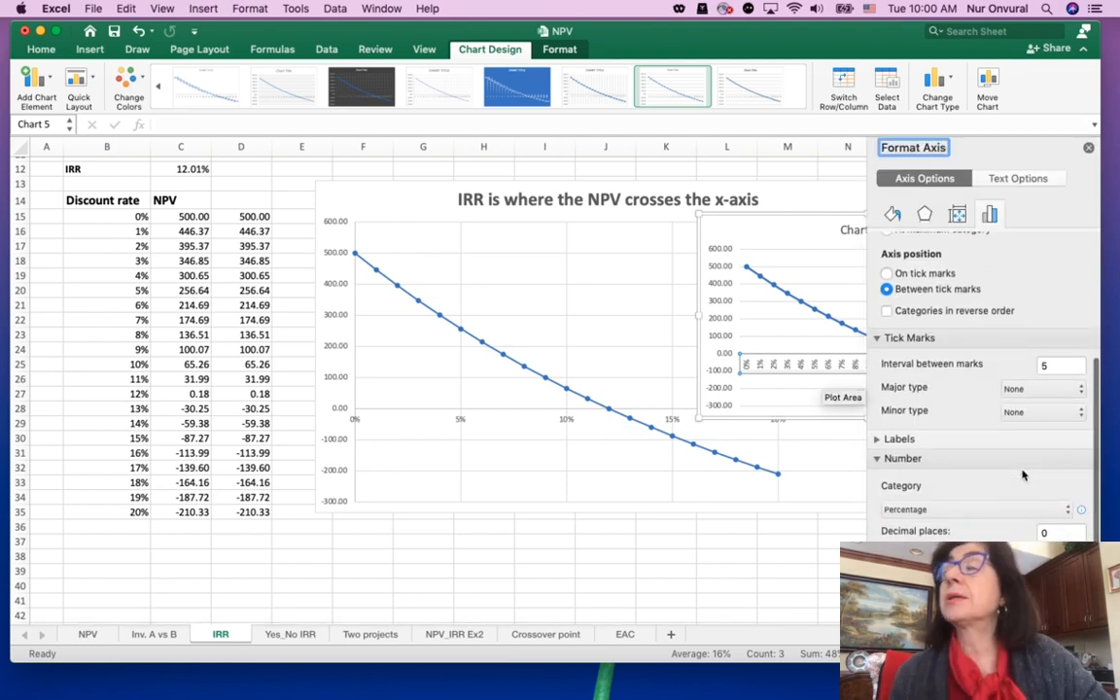
{"action": "left_click", "coordinate": [877, 439]}
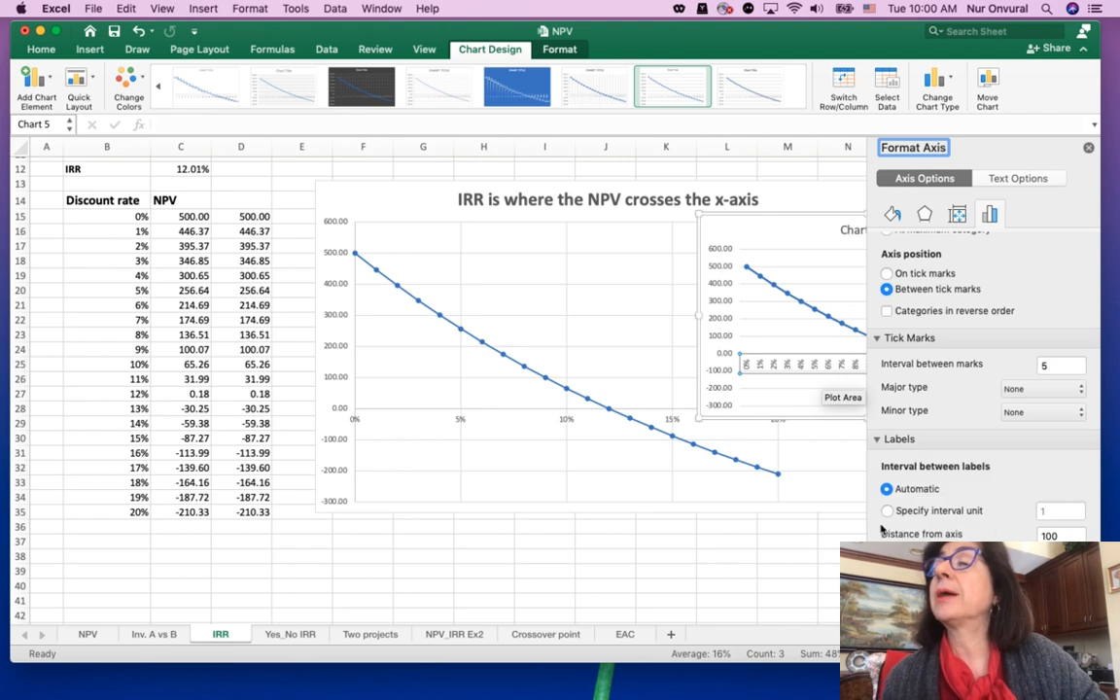
{"action": "left_click", "coordinate": [886, 513]}
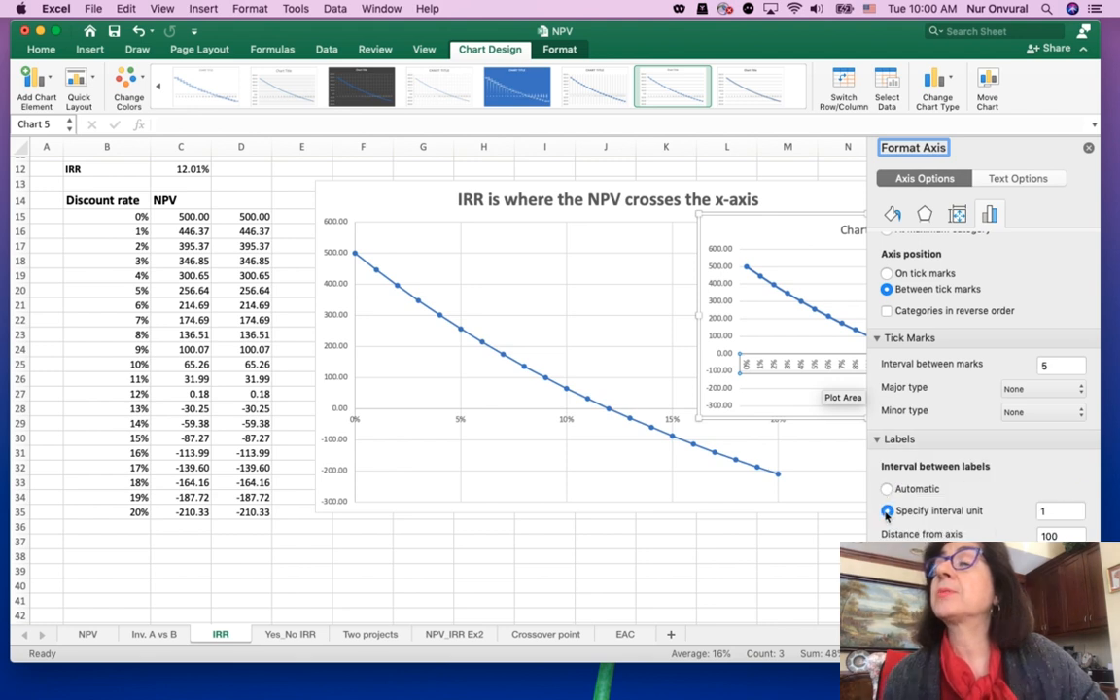
{"action": "double_click", "coordinate": [1059, 510]}
{"action": "type", "text": "5"}
{"action": "key", "text": "Return"}
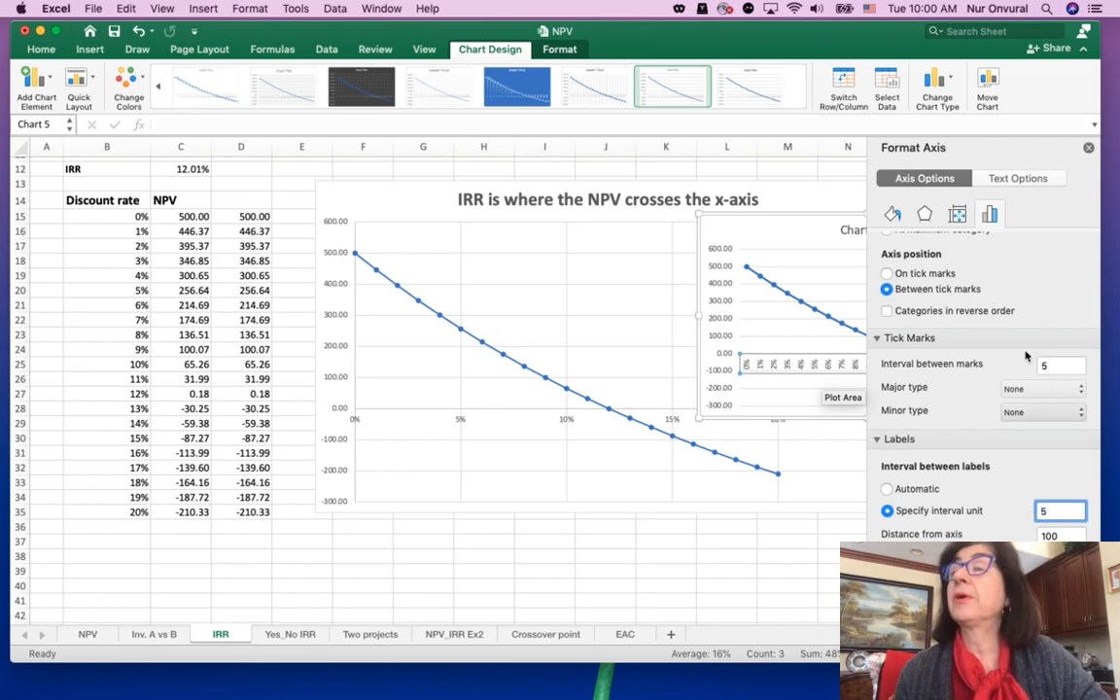
{"action": "left_click", "coordinate": [1087, 147]}
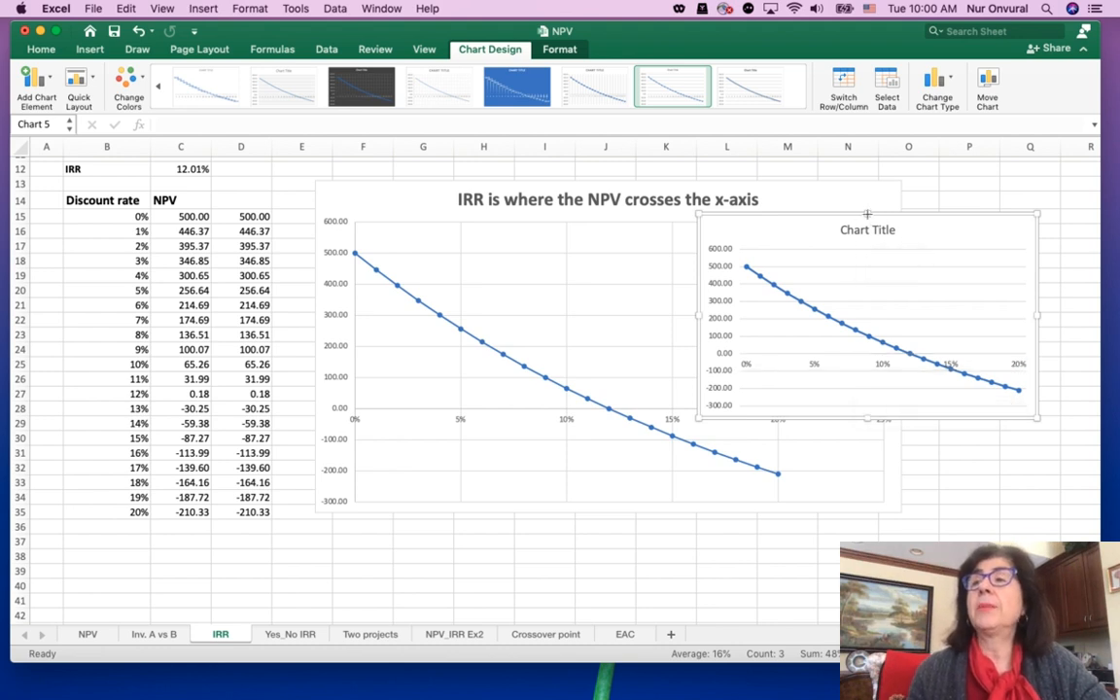
Delete the newly inserted line chart, keeping the original NPV chart
{"action": "left_click", "coordinate": [868, 215]}
{"action": "key", "text": "Delete"}
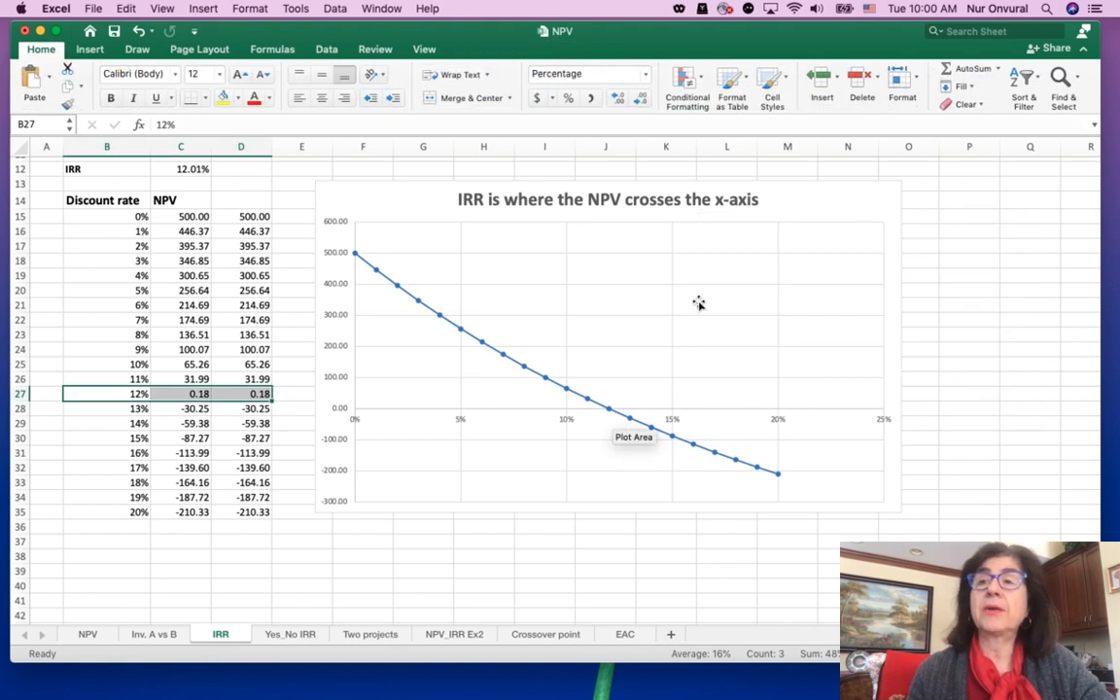
{"action": "left_click", "coordinate": [294, 555]}
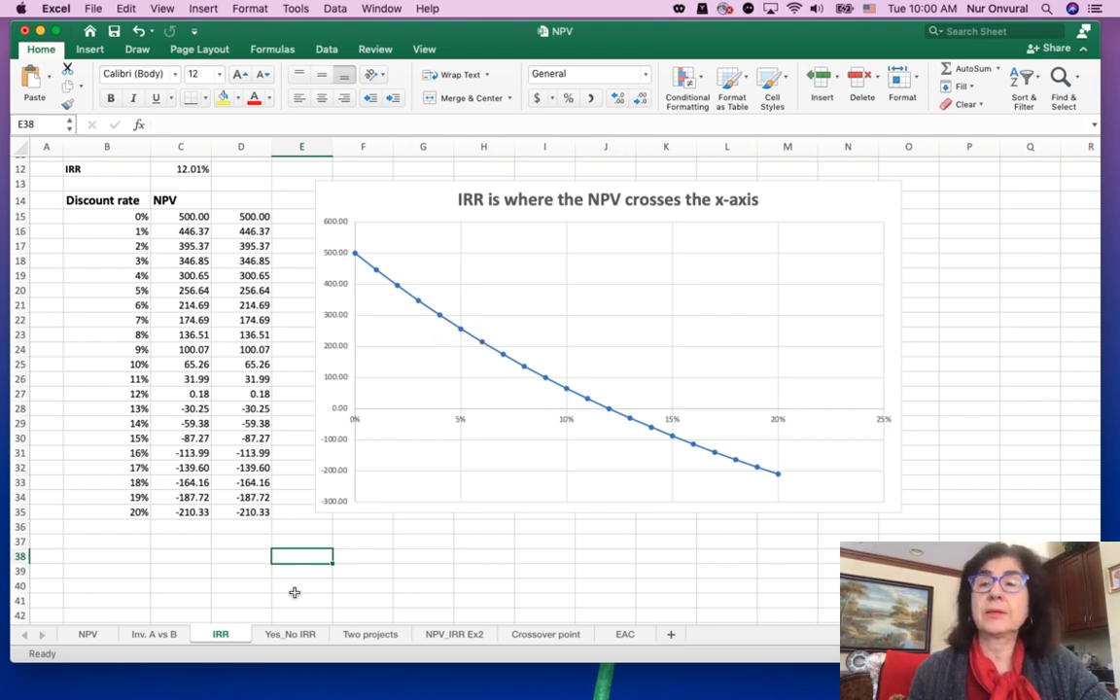
On the Yes_No IRR sheet, compute the IRR of the cash flows C7:C12 in cell C15
{"action": "left_click", "coordinate": [300, 636]}
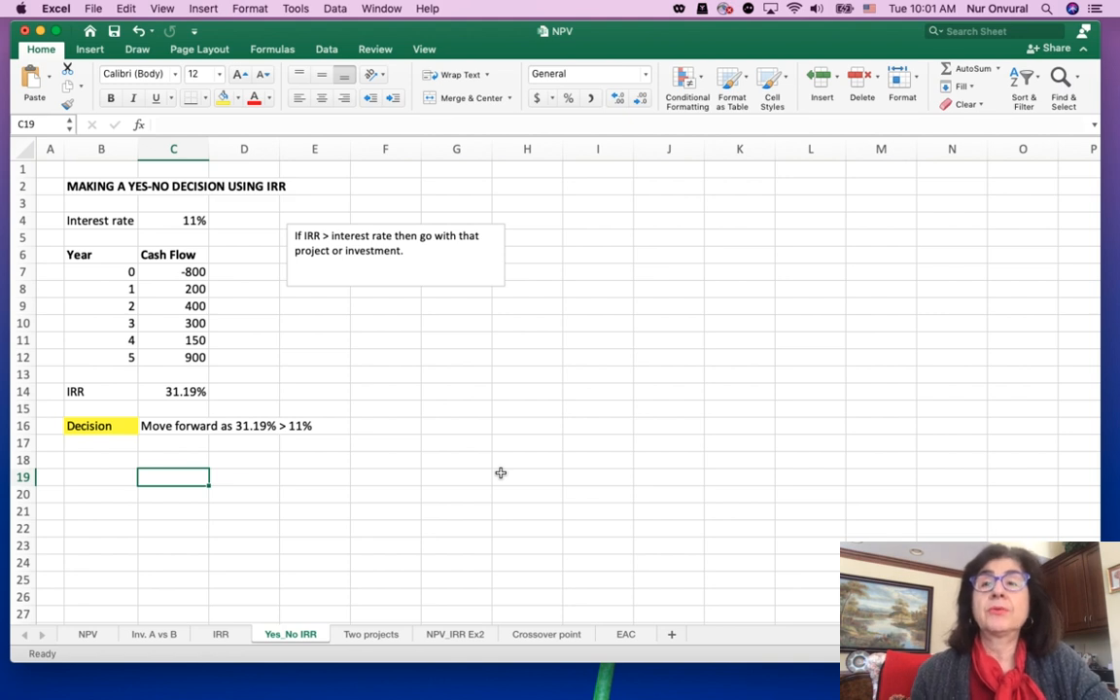
{"action": "left_click", "coordinate": [189, 410]}
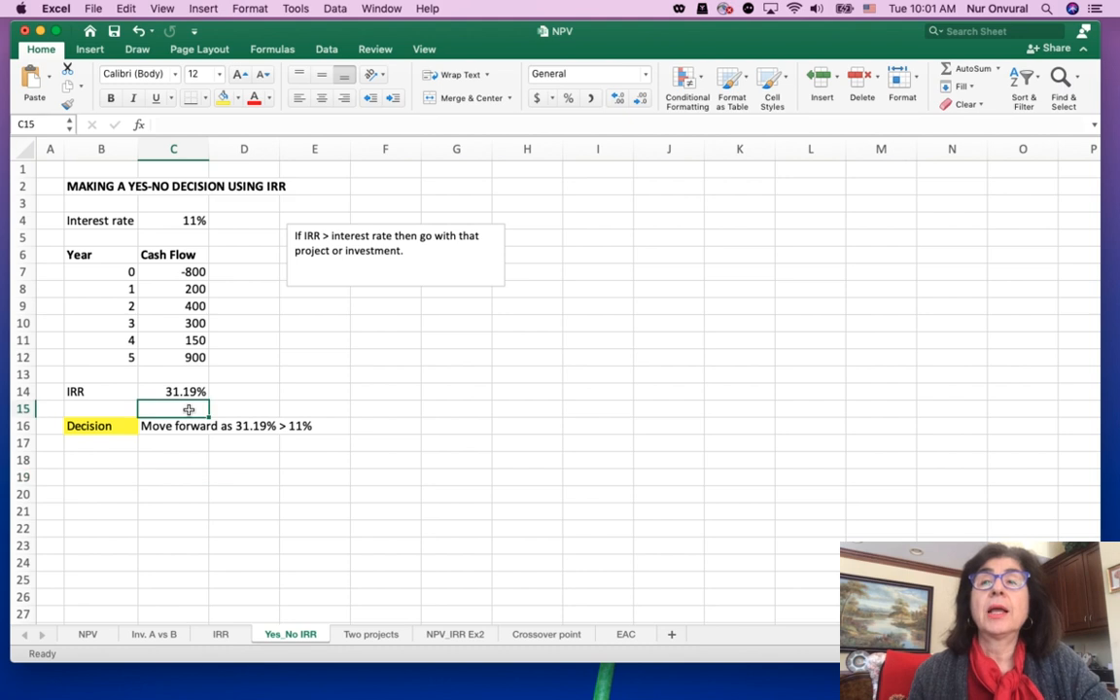
{"action": "type", "text": "="}
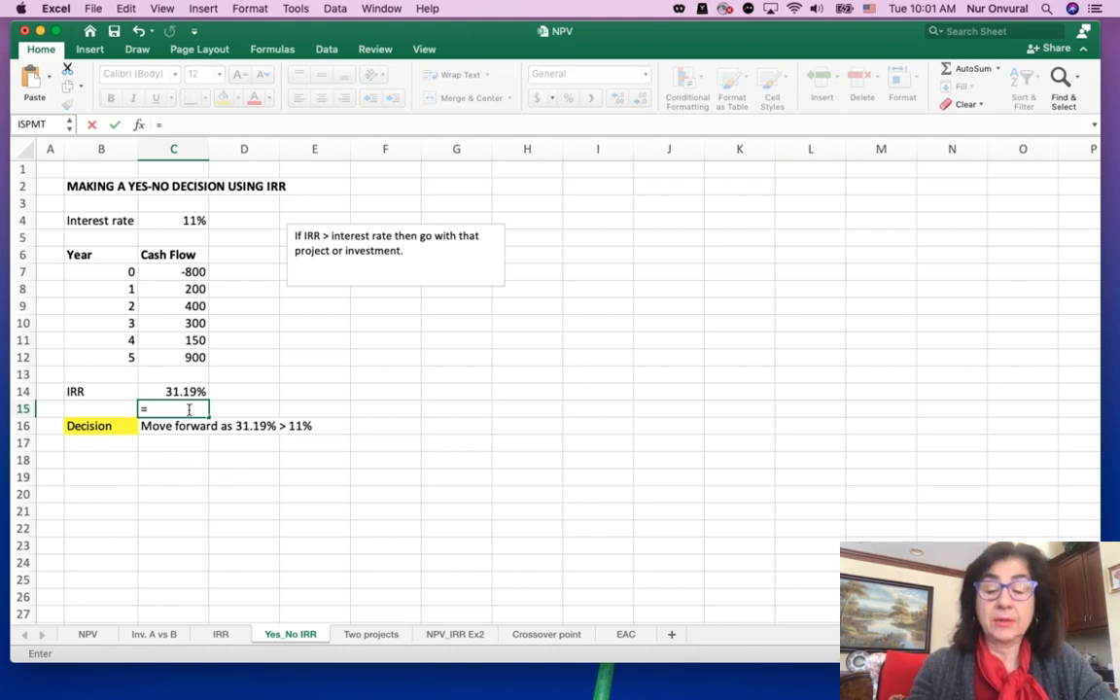
{"action": "type", "text": "IRR("}
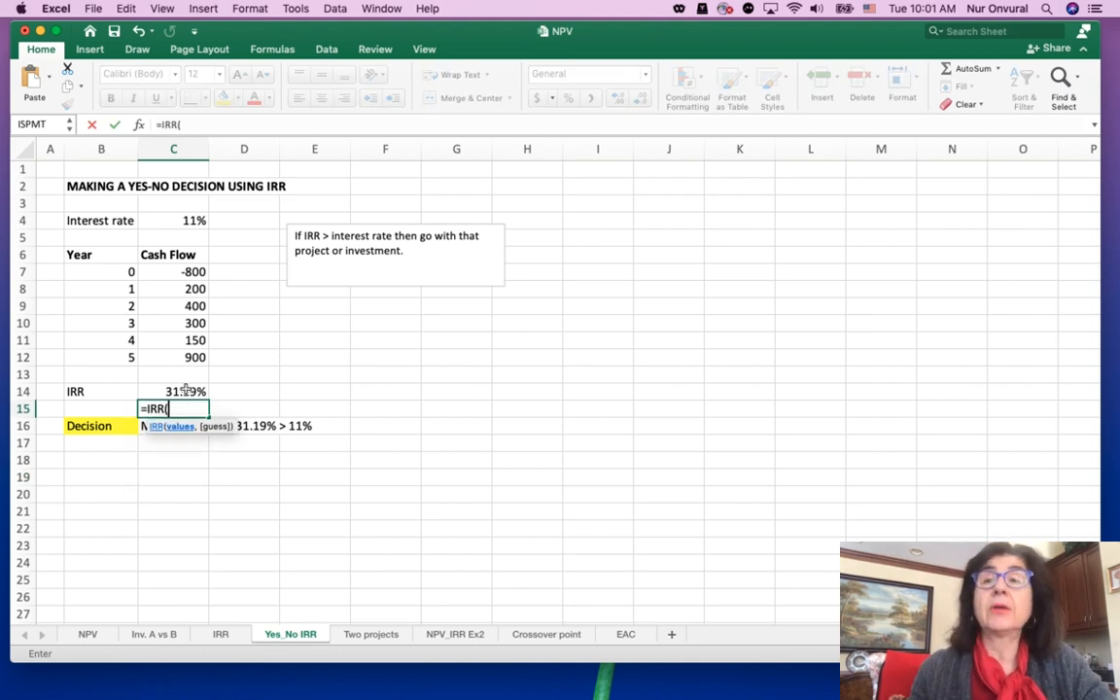
{"action": "left_click_drag", "start_coordinate": [189, 272], "coordinate": [197, 354]}
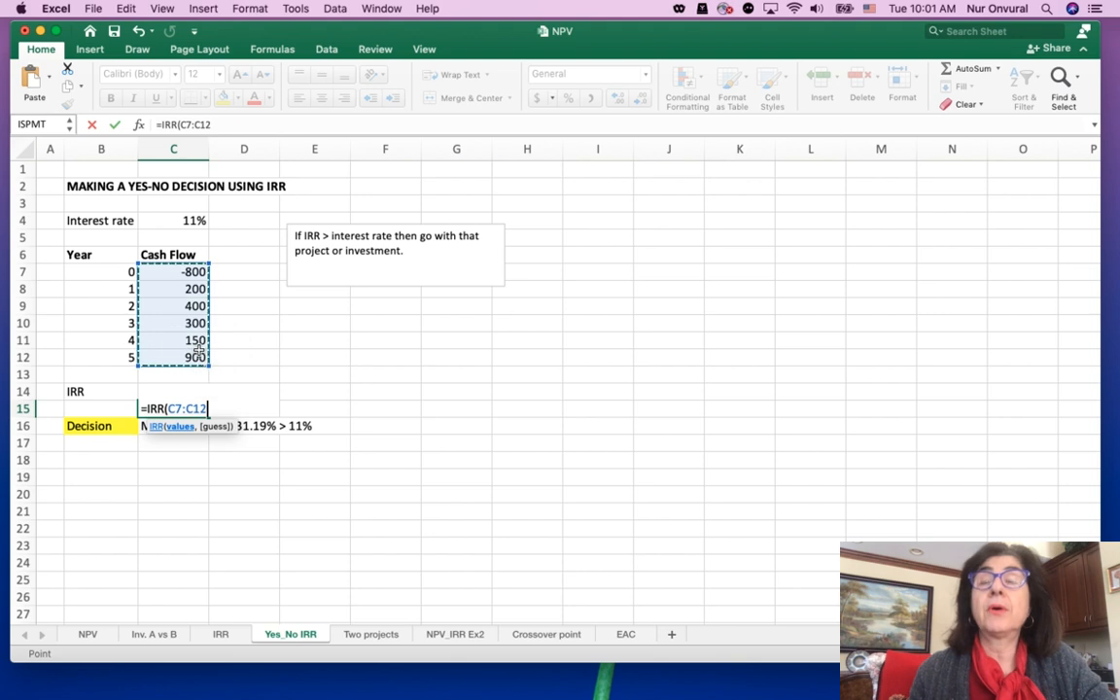
{"action": "type", "text": ")"}
{"action": "key", "text": "Return"}
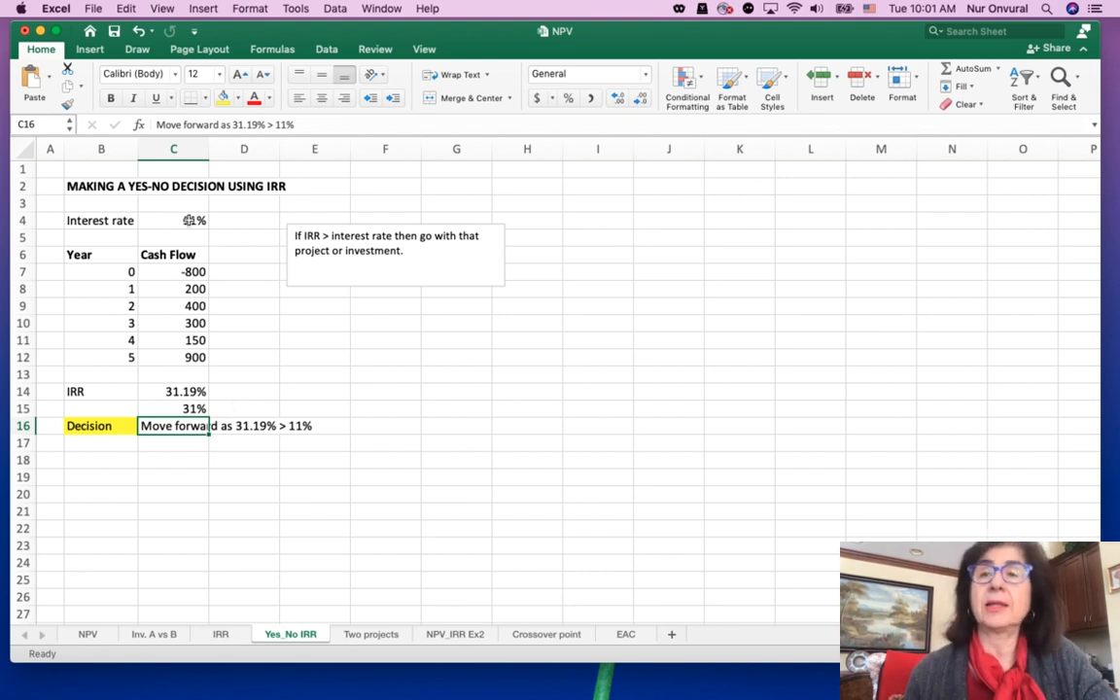
On the NPV_IRR Ex2 sheet, make the text box about choosing between projects taller so its whole question fits
{"action": "left_click", "coordinate": [374, 634]}
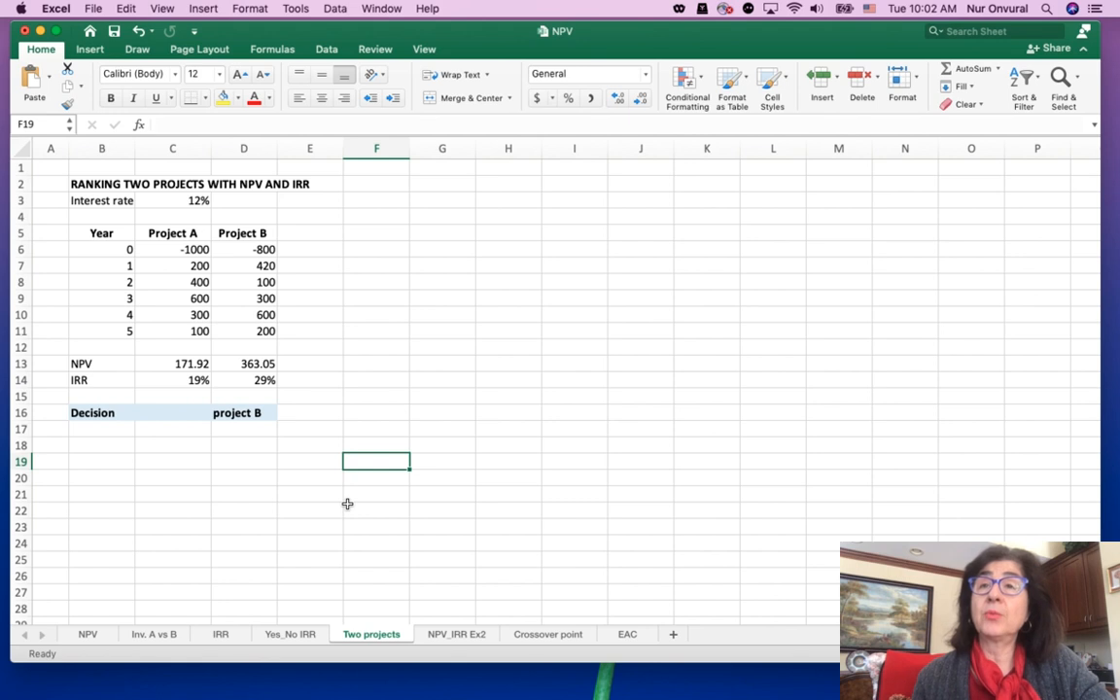
{"action": "left_click", "coordinate": [473, 636]}
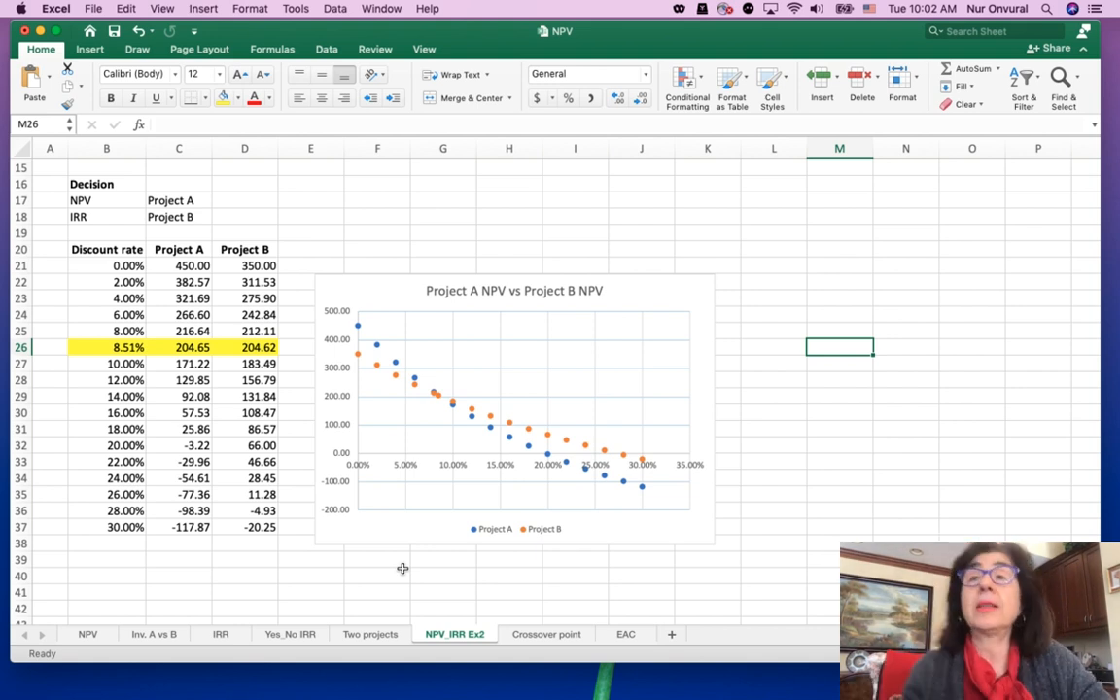
{"action": "scroll", "coordinate": [403, 569], "scroll_direction": "up", "scroll_amount": 5}
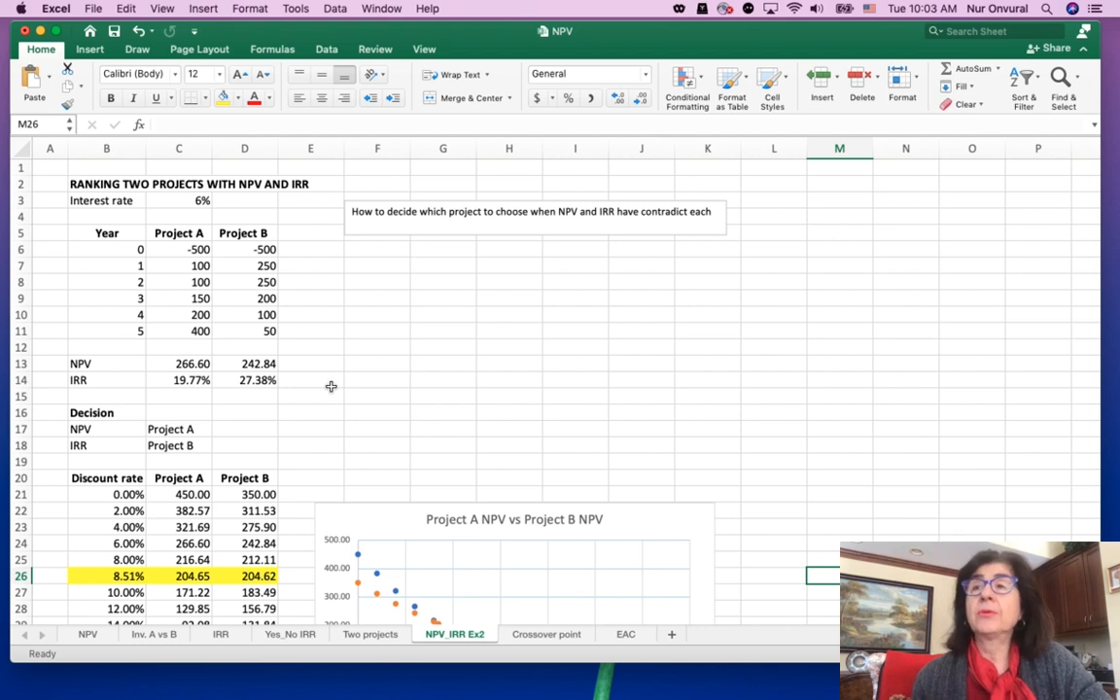
{"action": "left_click", "coordinate": [533, 236]}
{"action": "mouse_move", "coordinate": [533, 237]}
{"action": "left_mouse_down"}
{"action": "mouse_move", "coordinate": [534, 270]}
{"action": "mouse_move", "coordinate": [534, 257]}
{"action": "left_mouse_up"}
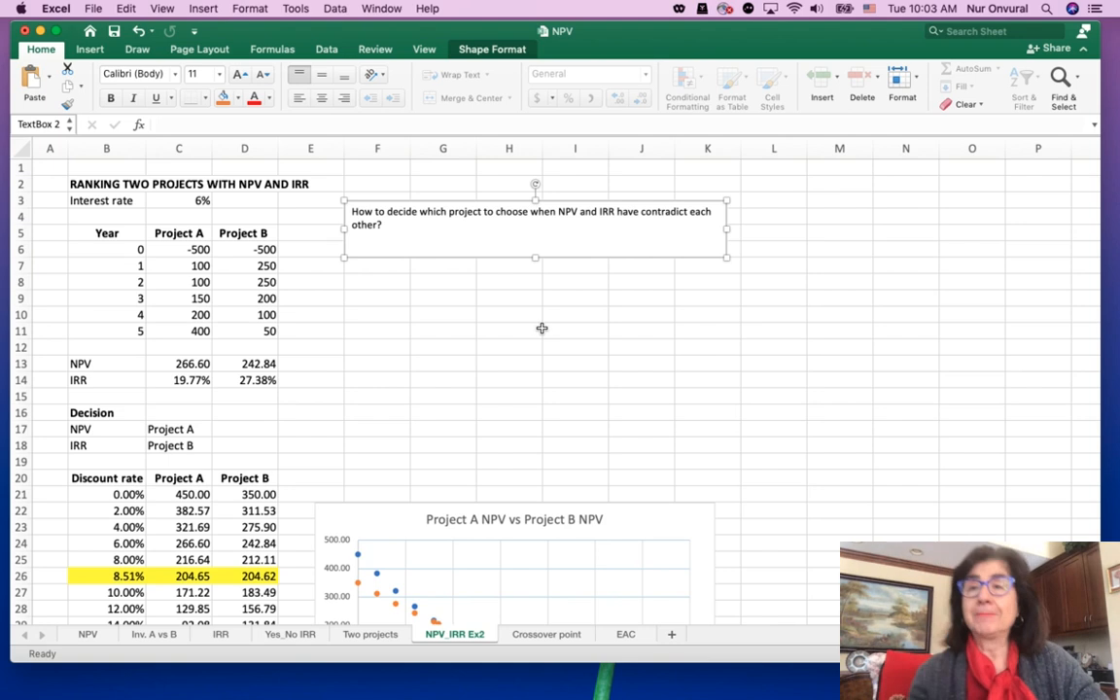
Insert a 2-D line chart with markers from the project NPVs in C21:D37 and delete it again
{"action": "scroll", "coordinate": [541, 328], "scroll_direction": "down", "scroll_amount": 5}
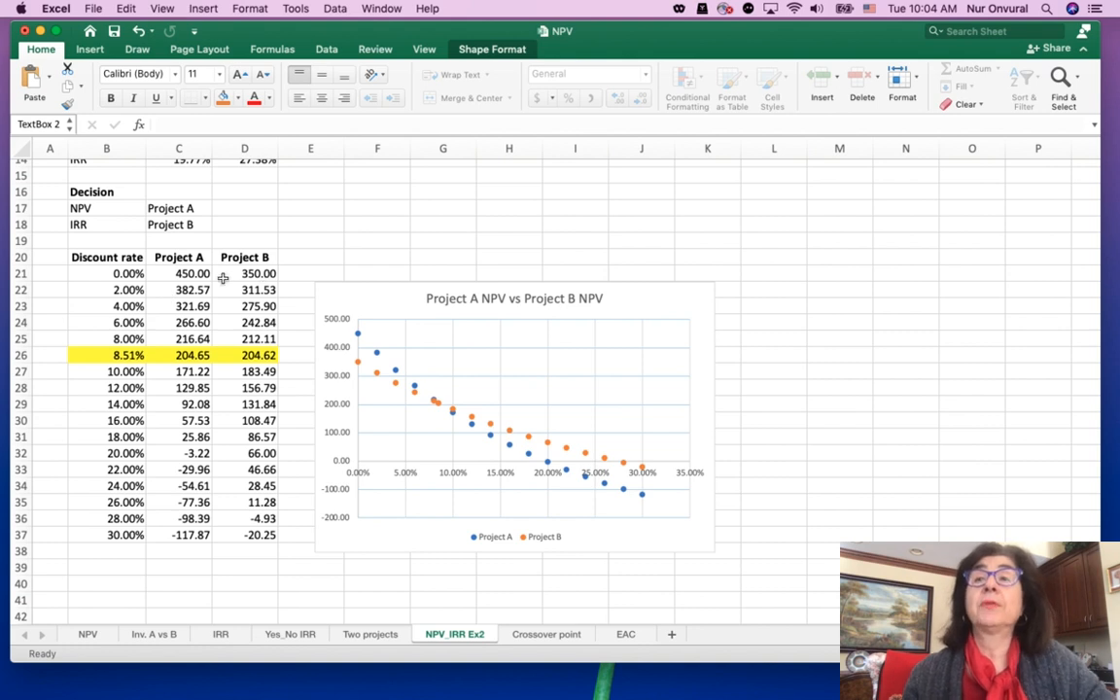
{"action": "left_click_drag", "start_coordinate": [170, 274], "coordinate": [247, 535]}
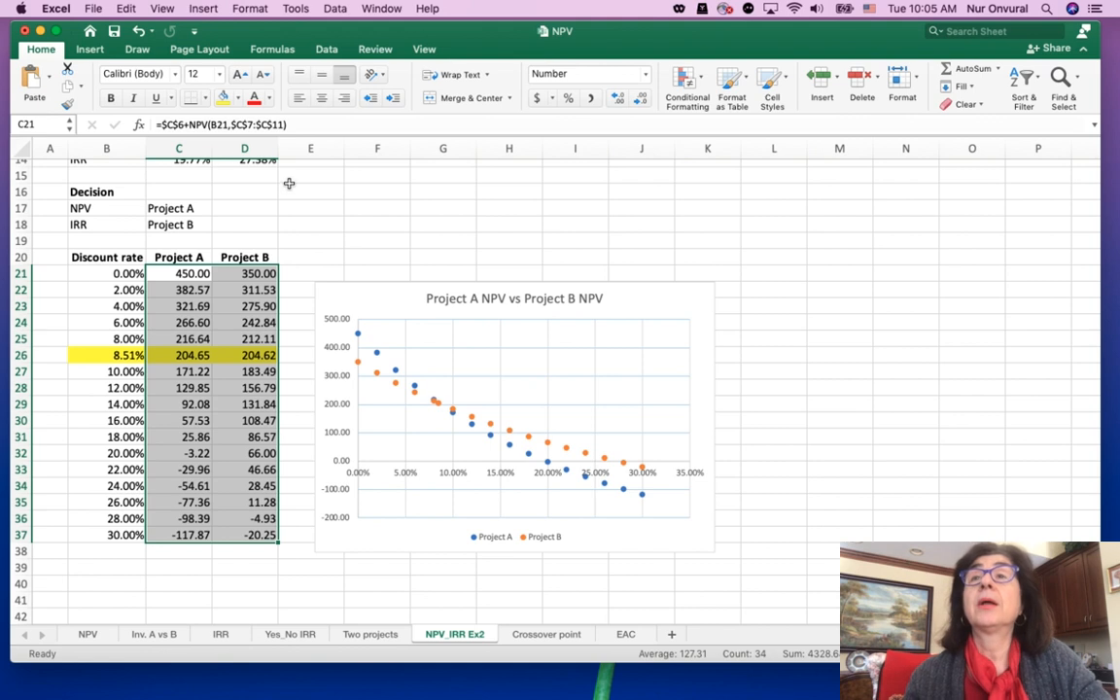
{"action": "left_click", "coordinate": [88, 49]}
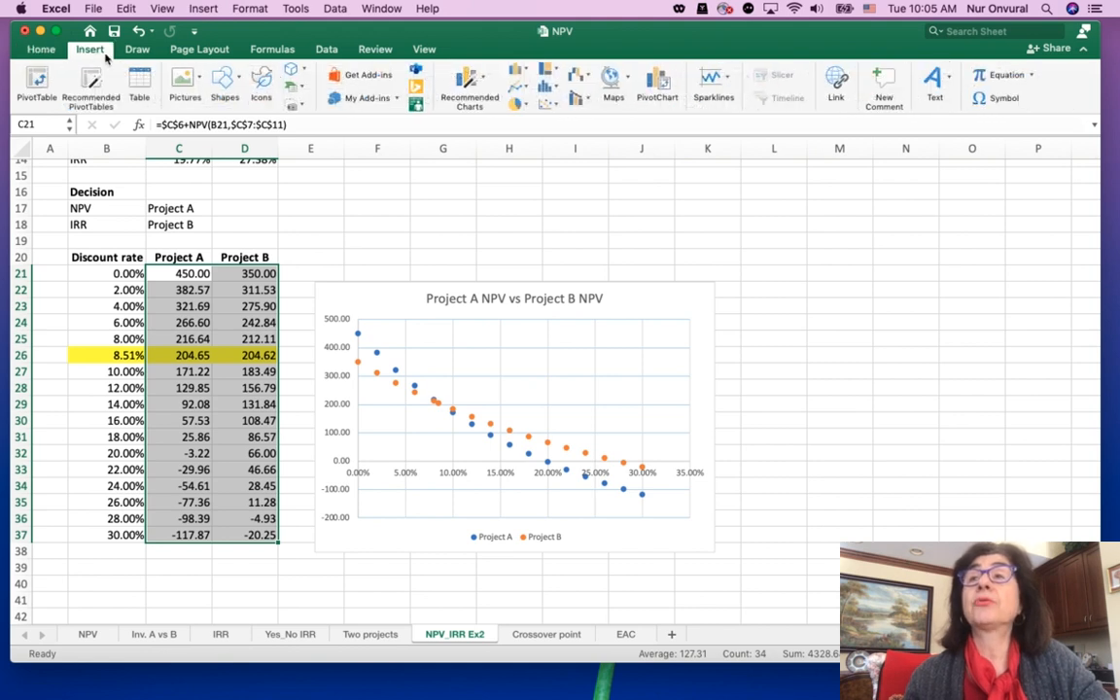
{"action": "left_click", "coordinate": [528, 89]}
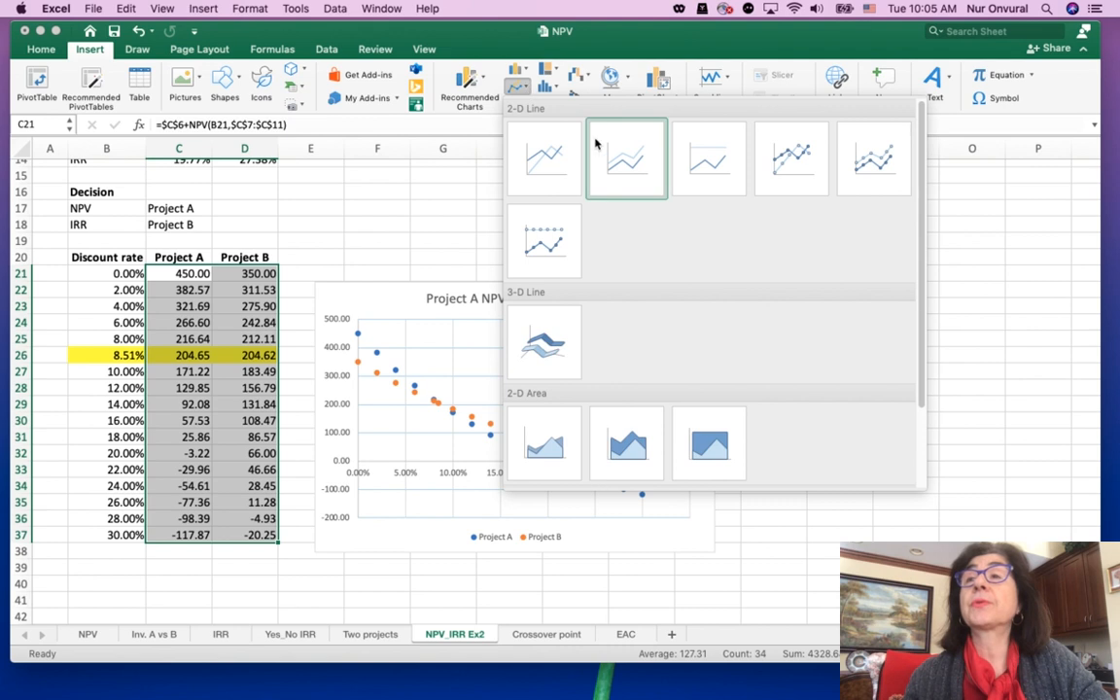
{"action": "left_click", "coordinate": [779, 163]}
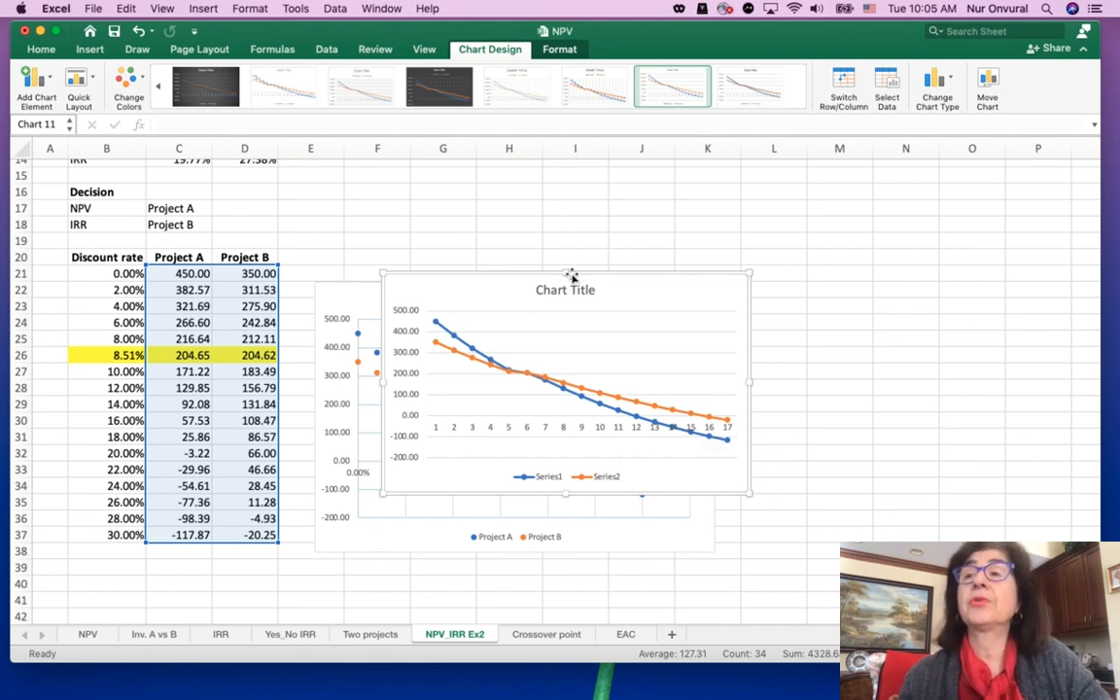
{"action": "key", "text": "Delete"}
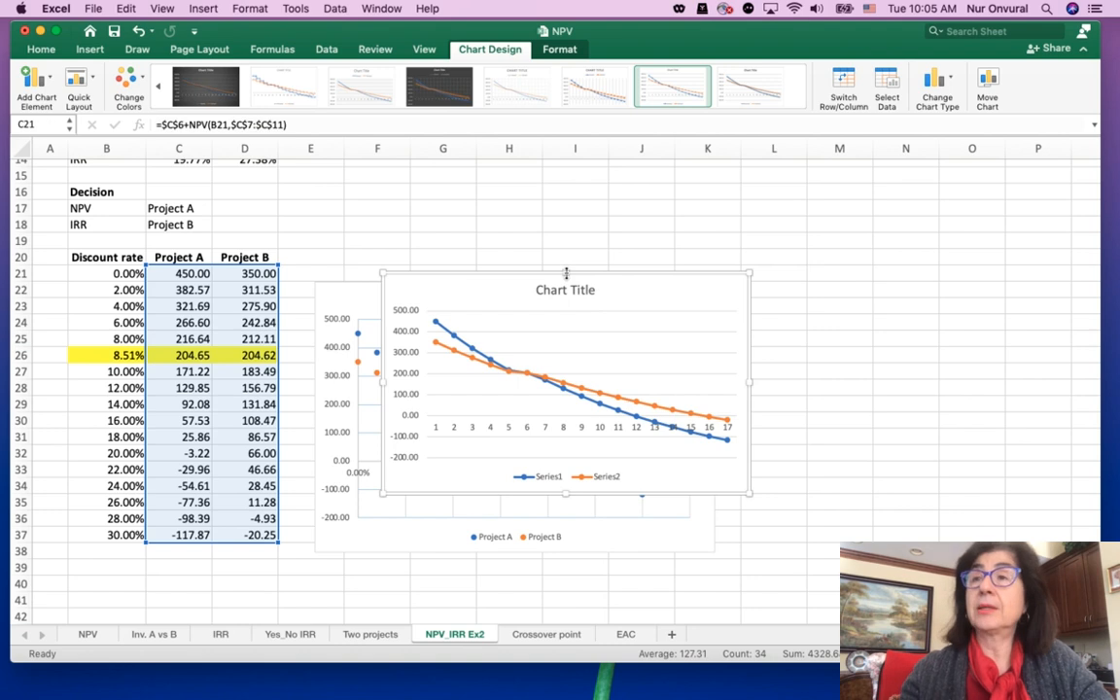
{"action": "left_click", "coordinate": [802, 399]}
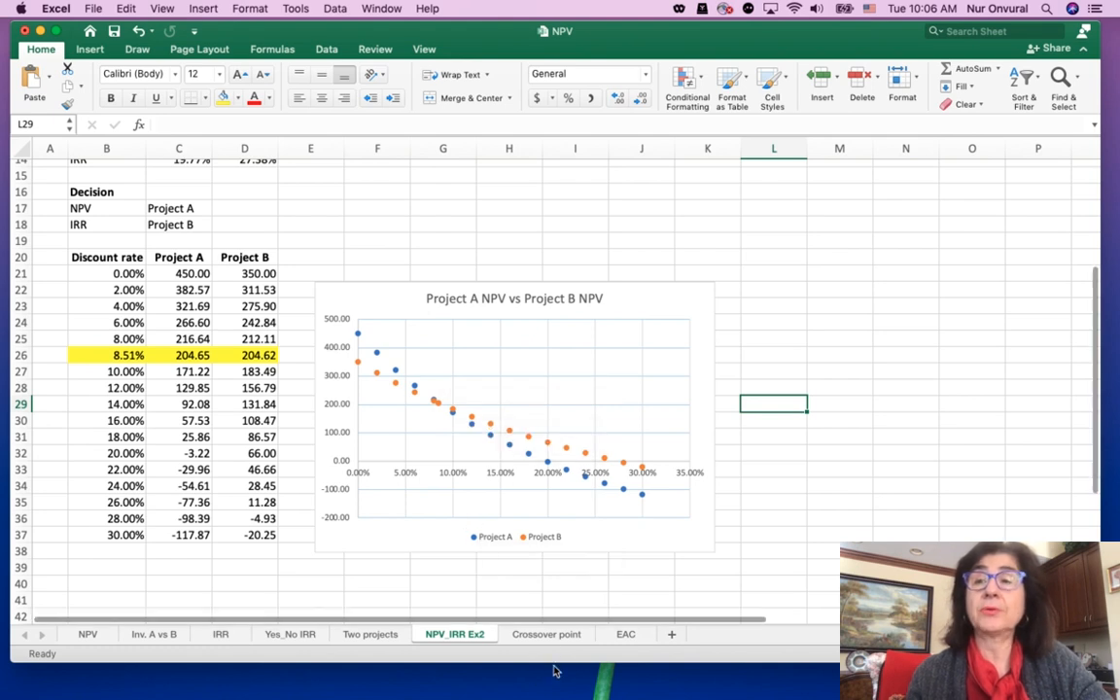
On the Crossover point sheet, compute the IRR of the differential cash flows E8:E13 in cell E17
{"action": "left_click", "coordinate": [546, 634]}
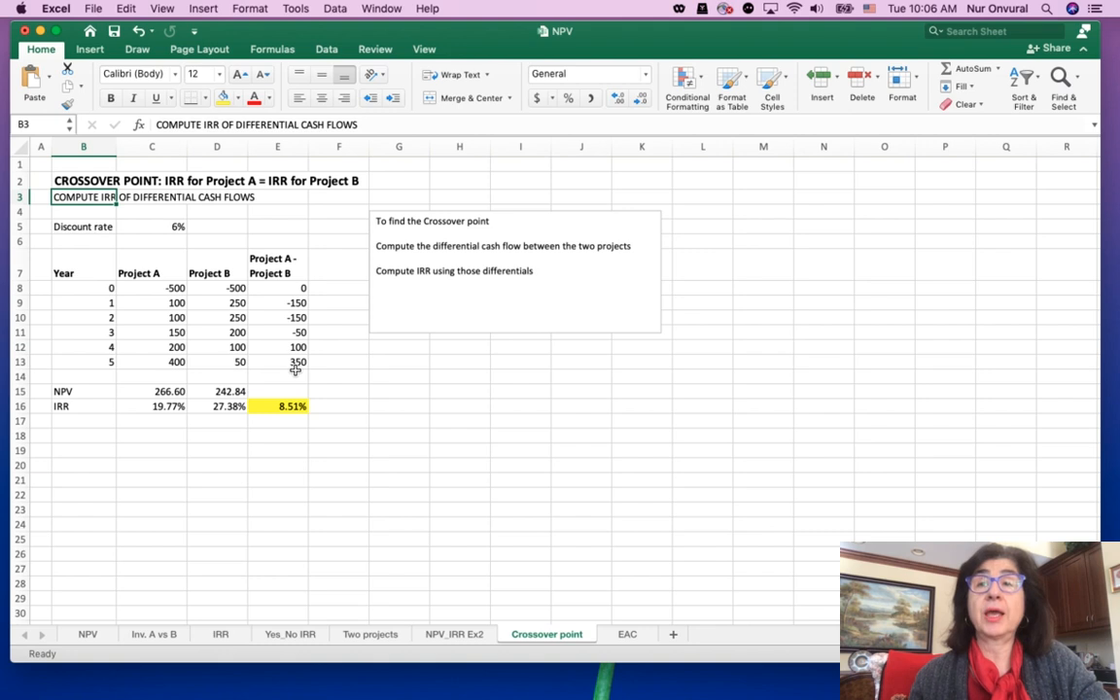
{"action": "left_click", "coordinate": [290, 419]}
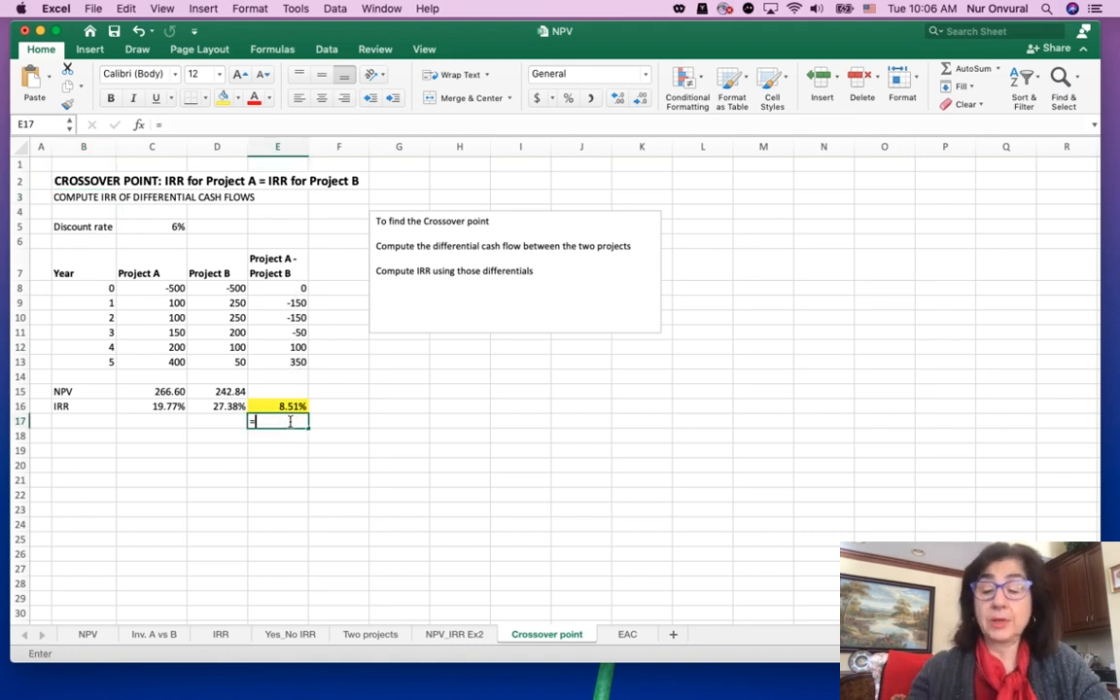
{"action": "type", "text": "=IRR("}
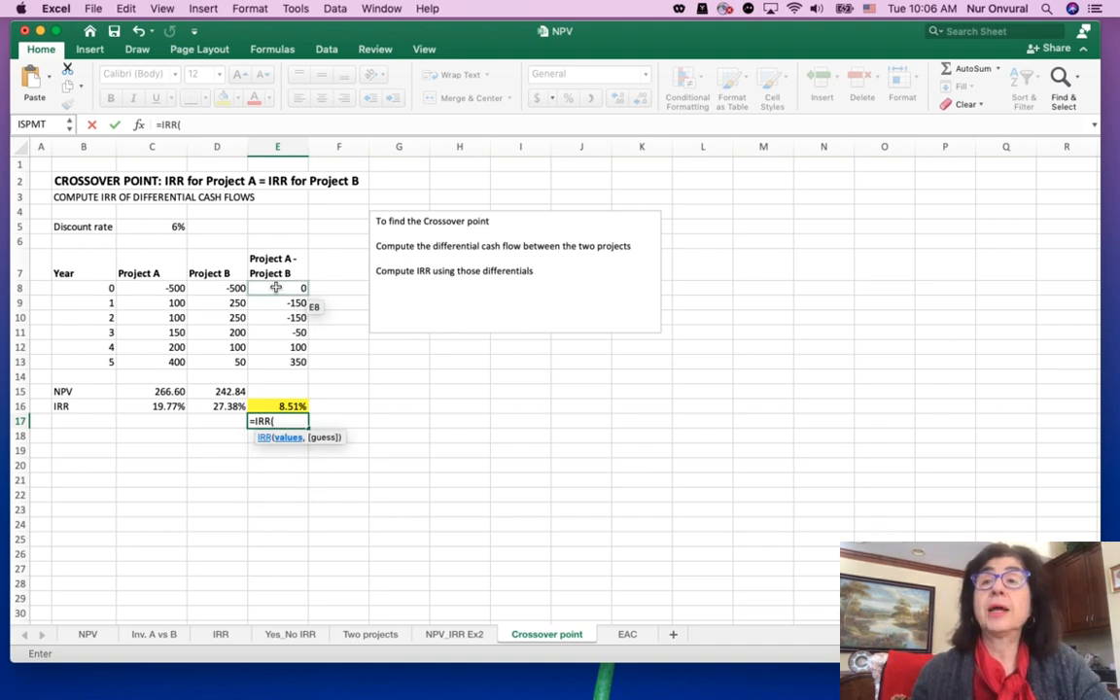
{"action": "left_click_drag", "start_coordinate": [277, 288], "coordinate": [285, 355]}
{"action": "type", "text": ")"}
{"action": "key", "text": "Return"}
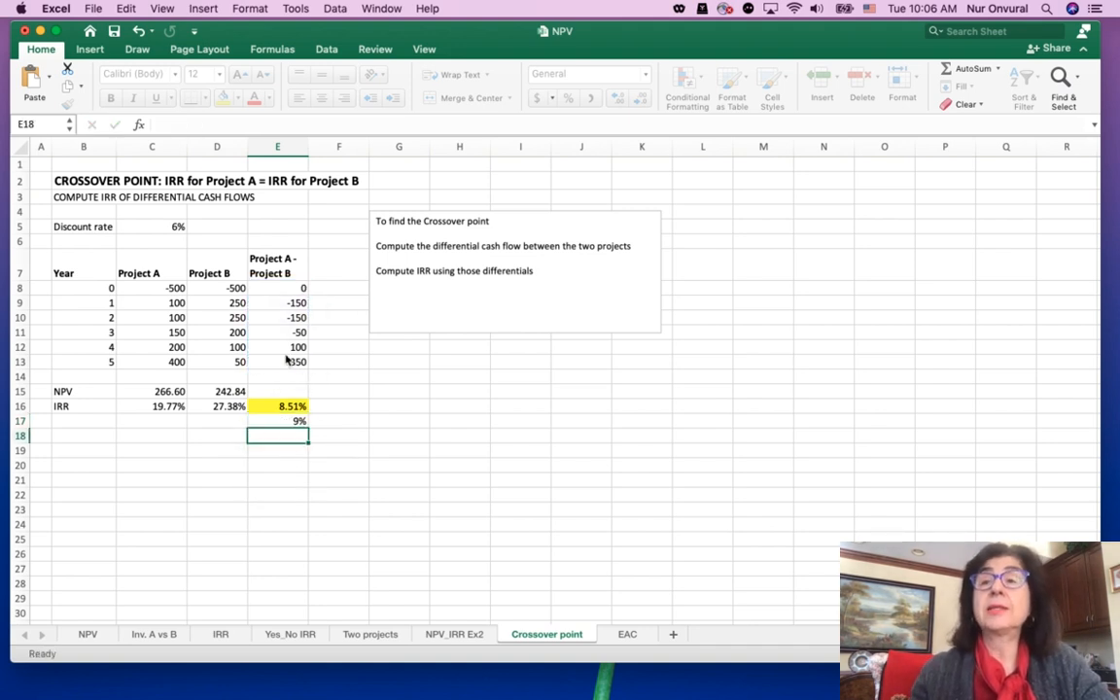
Format the IRR in E17 with two decimal places
{"action": "left_click", "coordinate": [291, 421]}
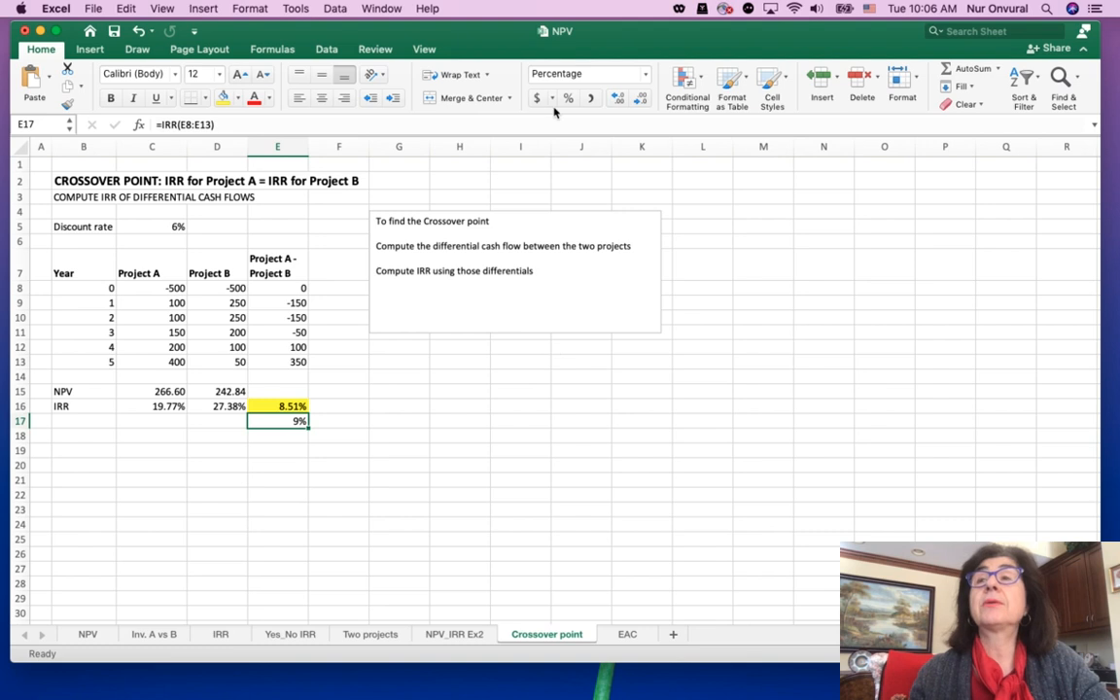
{"action": "left_click", "coordinate": [614, 99]}
{"action": "left_click", "coordinate": [614, 99]}
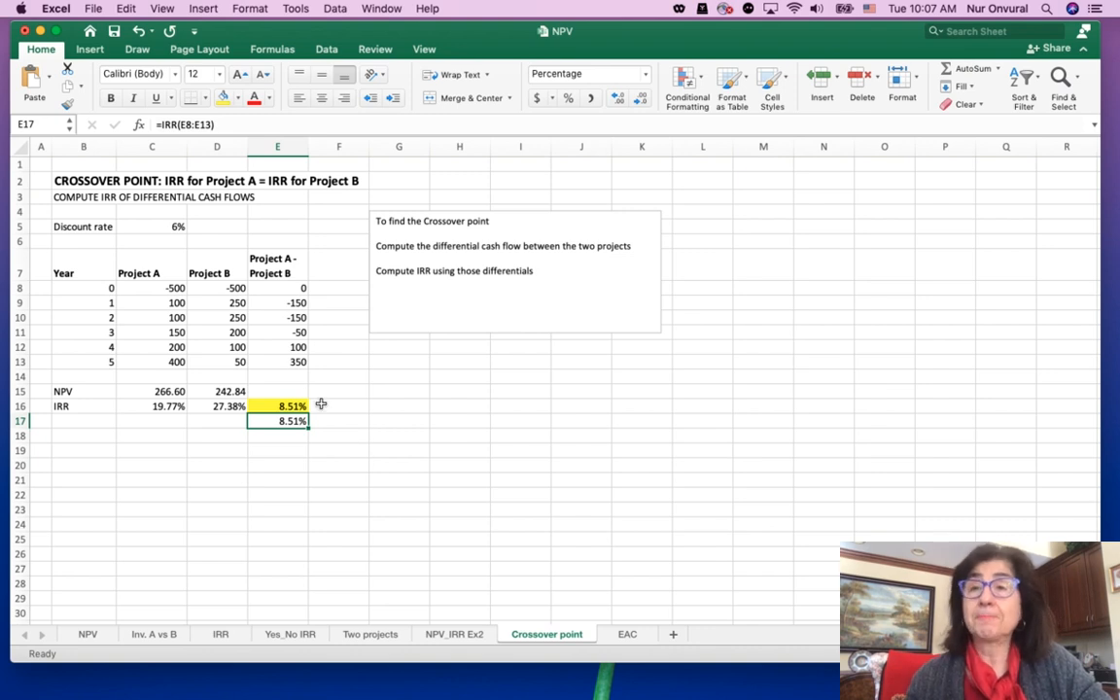
On the EAC sheet, insert a blank row between the NPV and EAC rows
{"action": "left_click", "coordinate": [627, 634]}
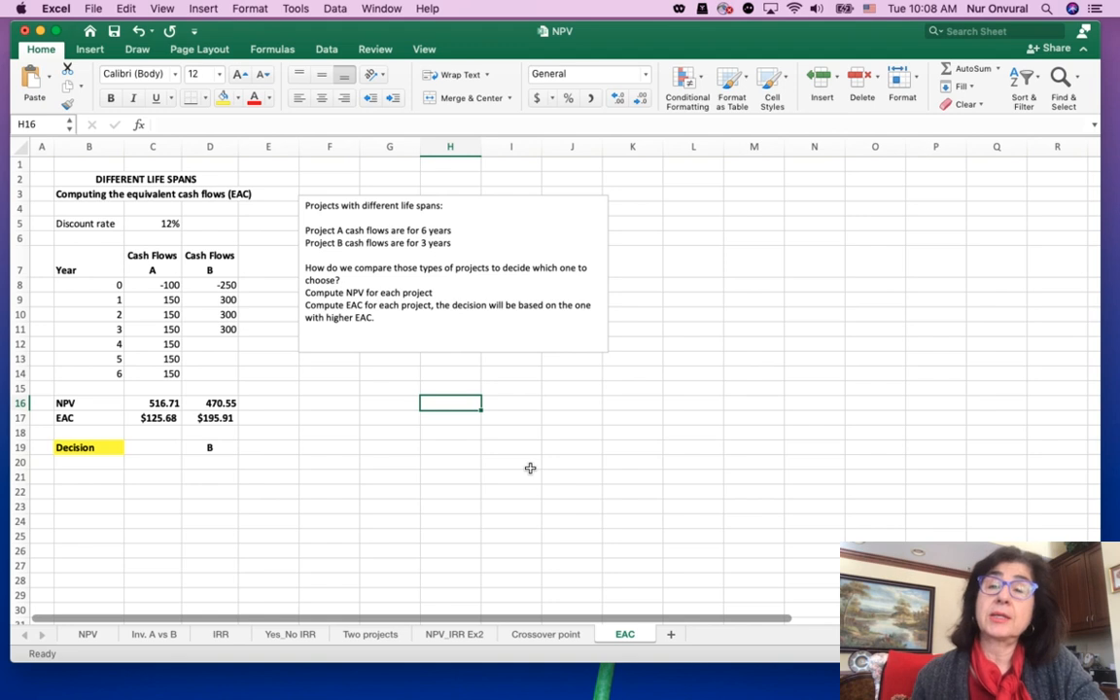
{"action": "left_click", "coordinate": [20, 417]}
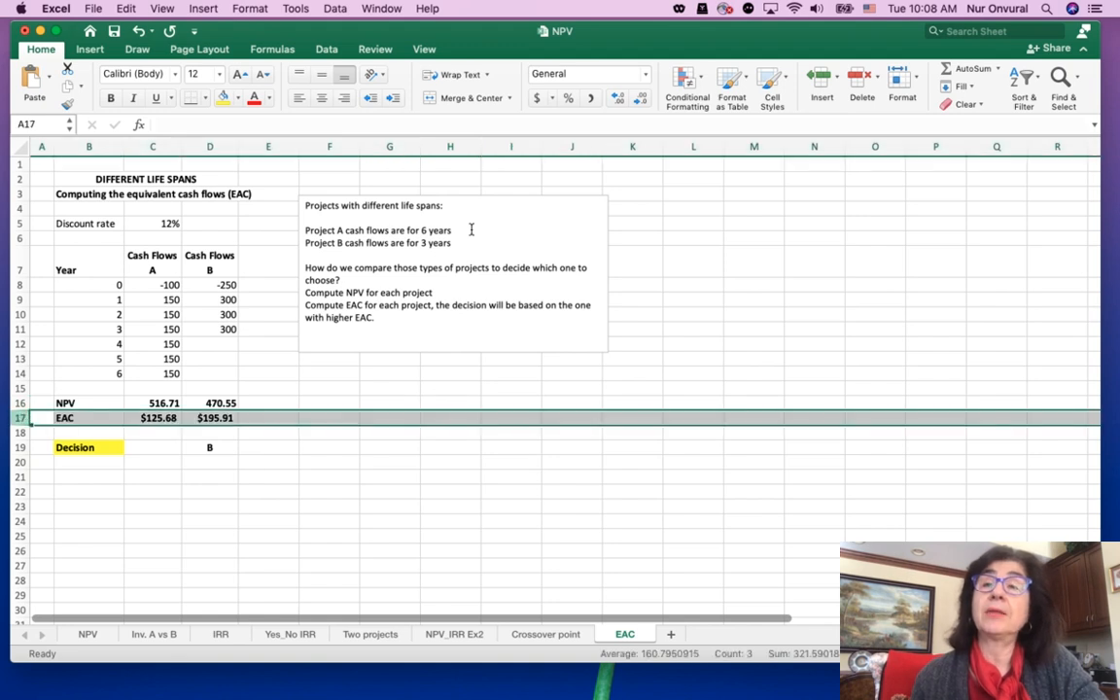
{"action": "key", "text": "super+shift+equal"}
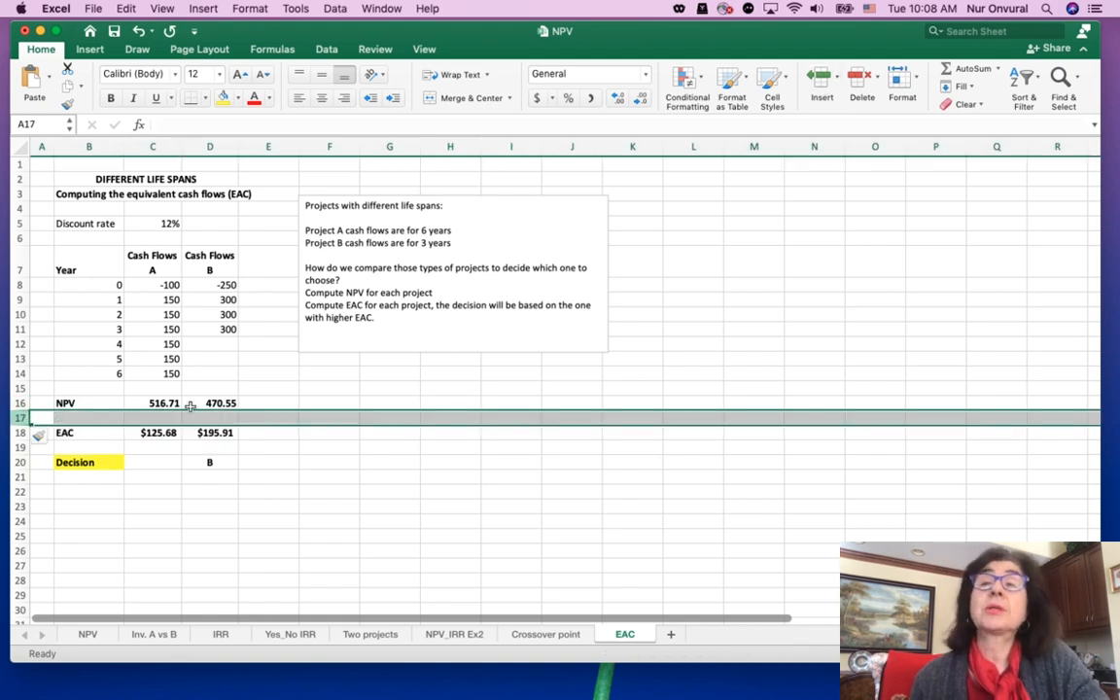
Try to compute Project A's NPV in C17 with the formula =NPV(C9:C14)+C8
{"action": "left_click", "coordinate": [155, 418]}
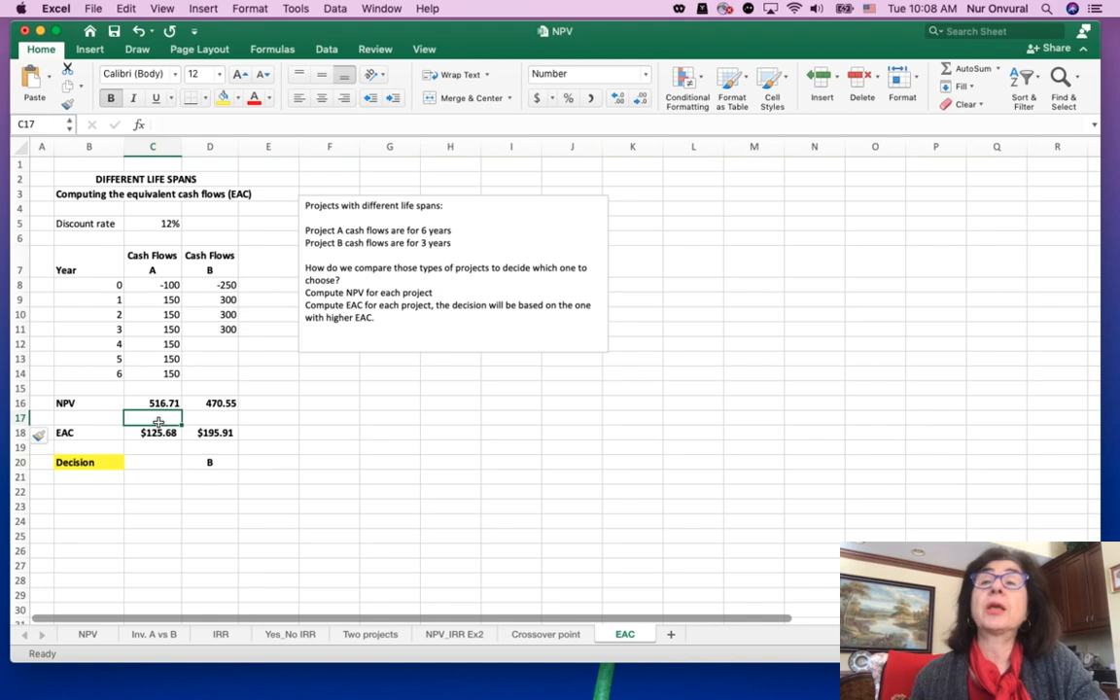
{"action": "type", "text": "=NPV("}
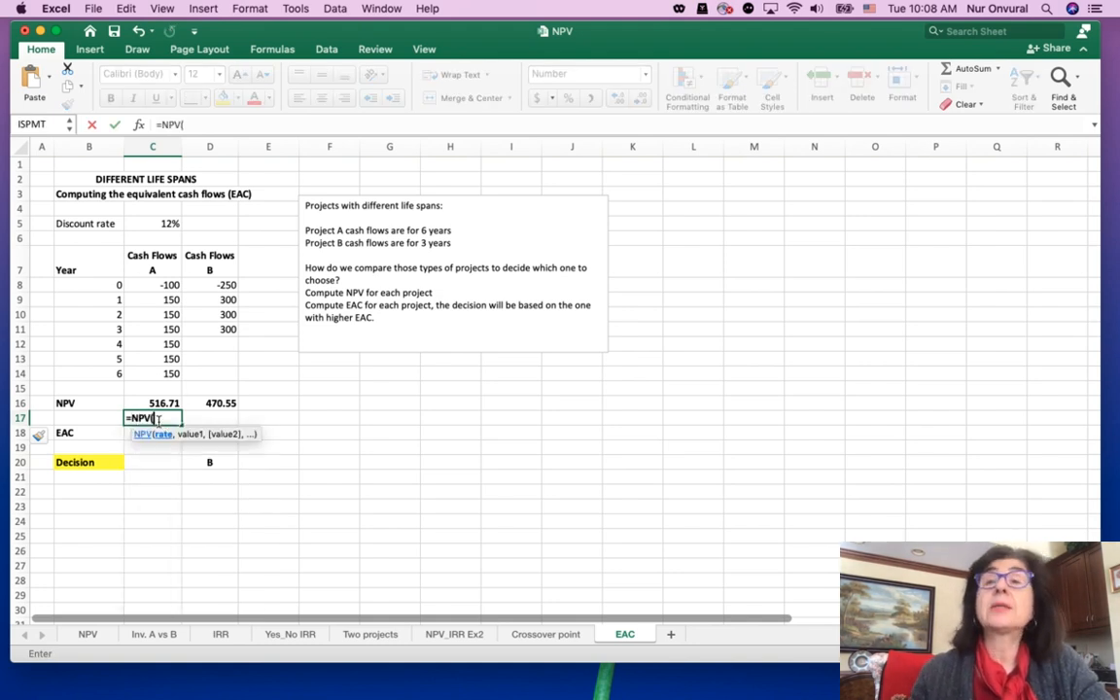
{"action": "left_click_drag", "start_coordinate": [169, 300], "coordinate": [175, 373]}
{"action": "type", "text": ")"}
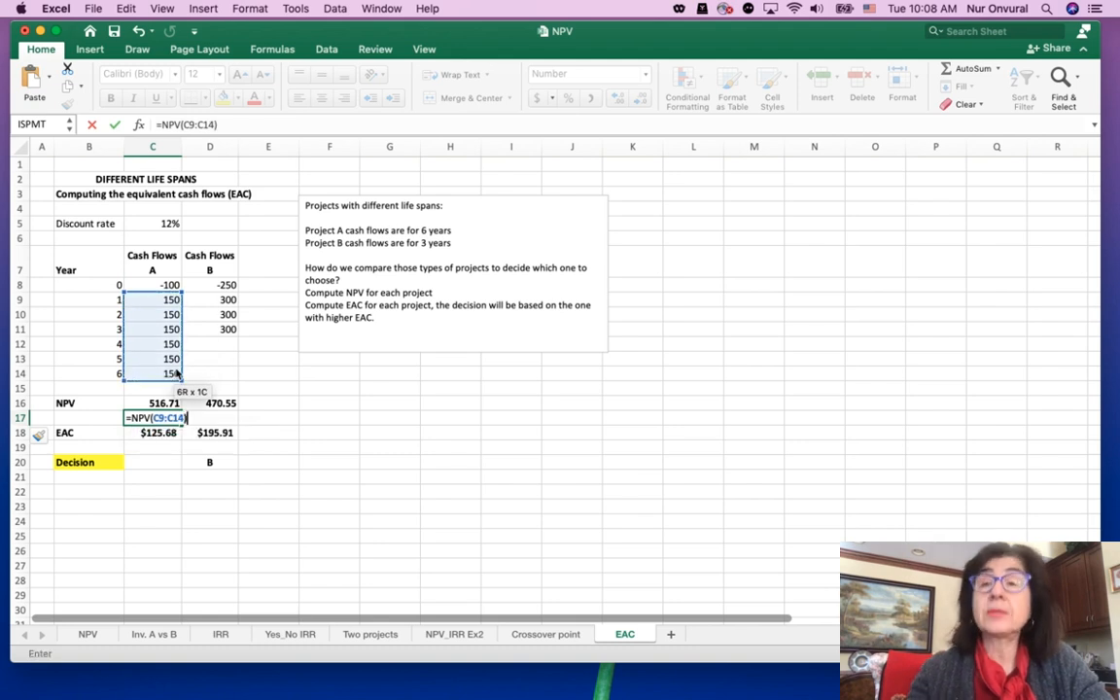
{"action": "type", "text": "+"}
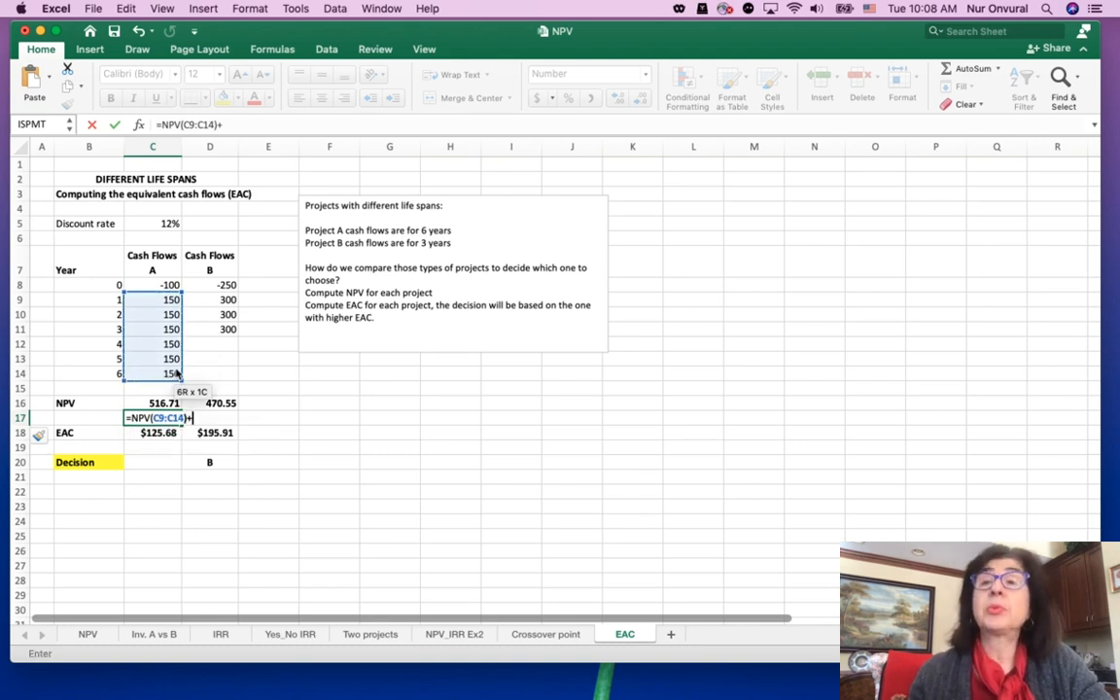
{"action": "left_click", "coordinate": [169, 281]}
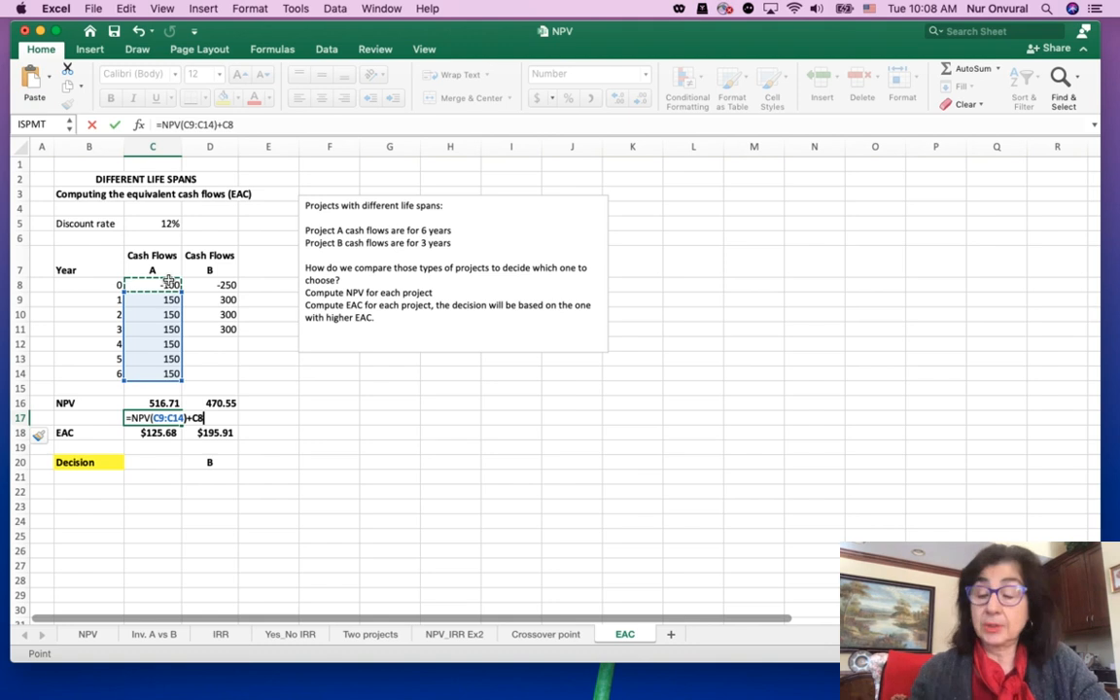
{"action": "key", "text": "Return"}
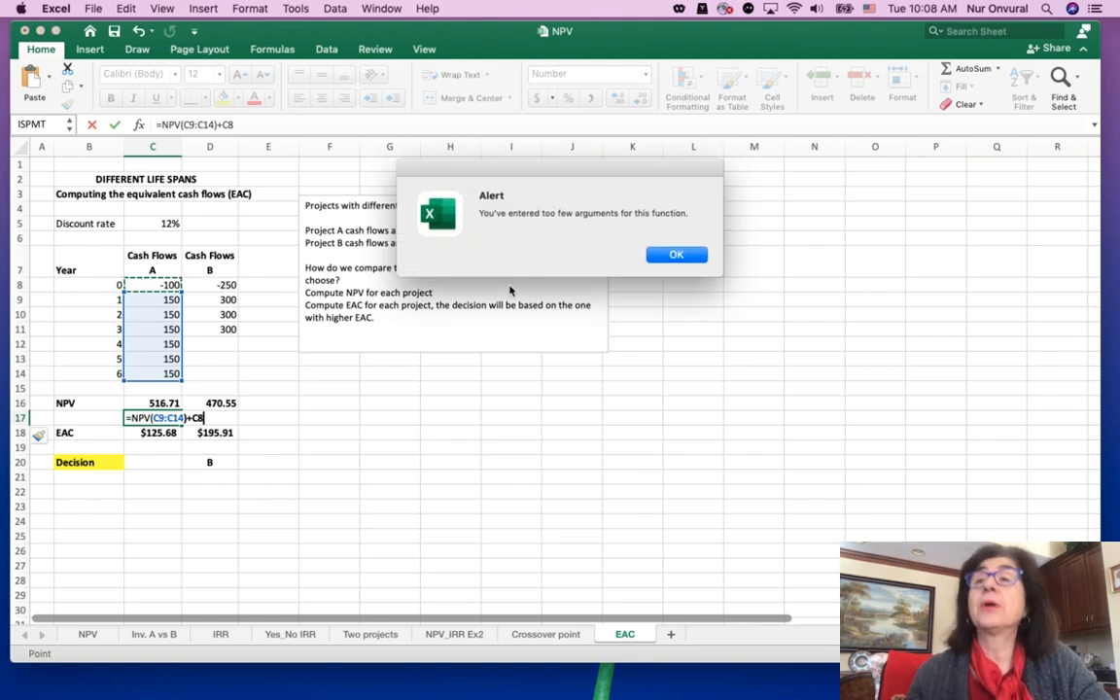
{"action": "left_click", "coordinate": [675, 255]}
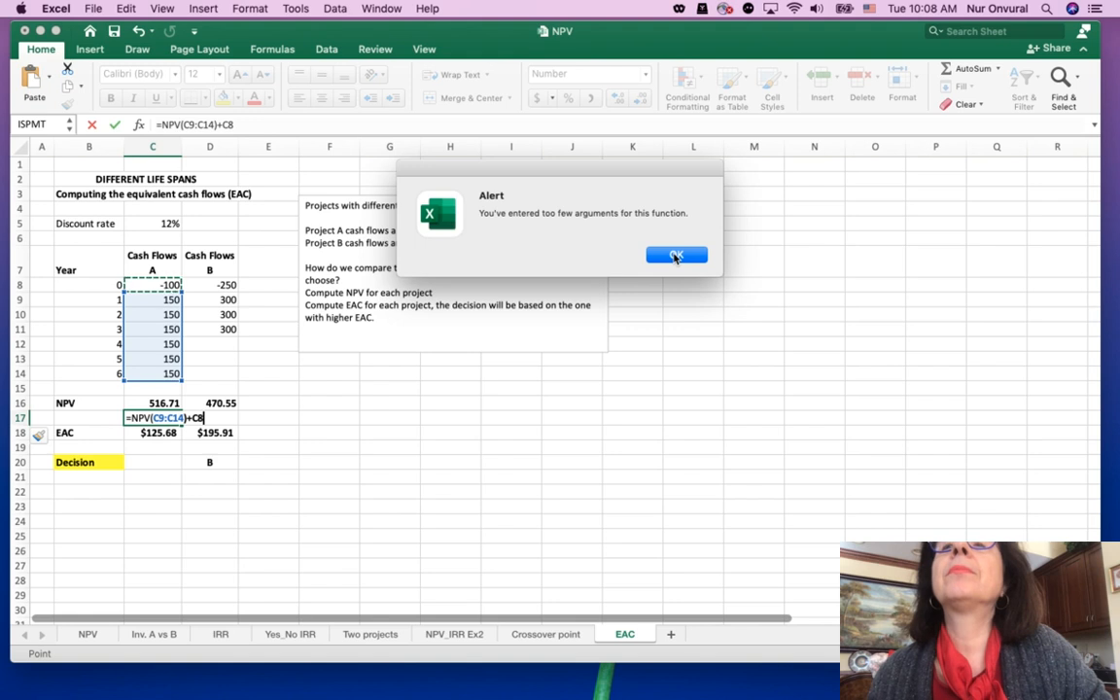
{"action": "left_click", "coordinate": [676, 256]}
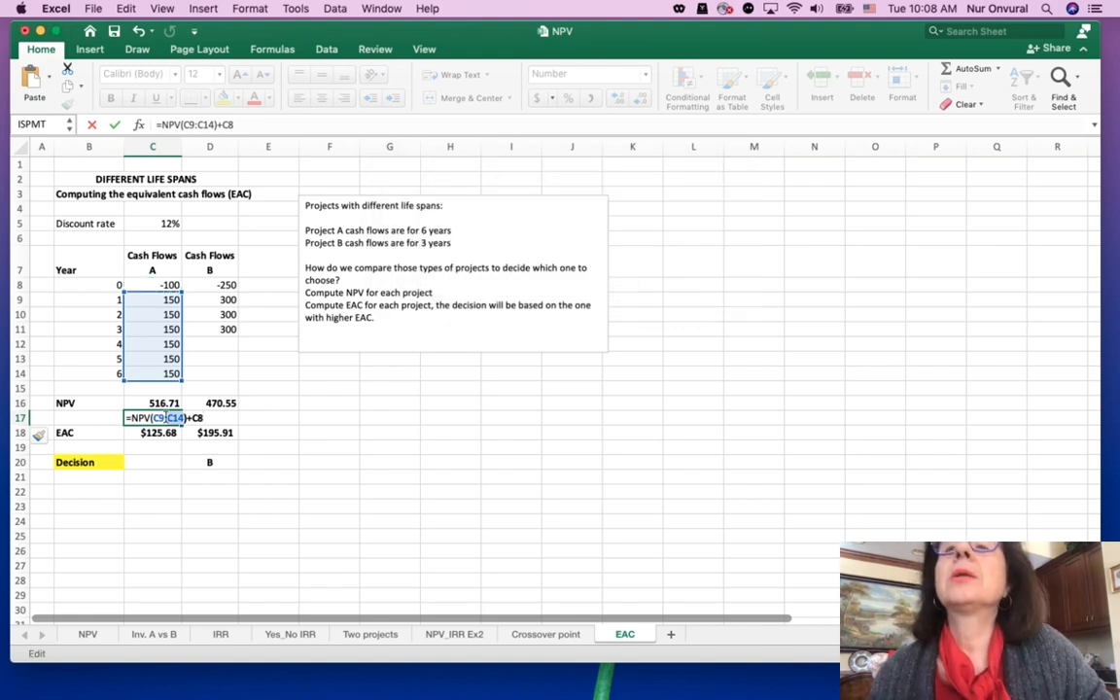
{"action": "left_click", "coordinate": [193, 124]}
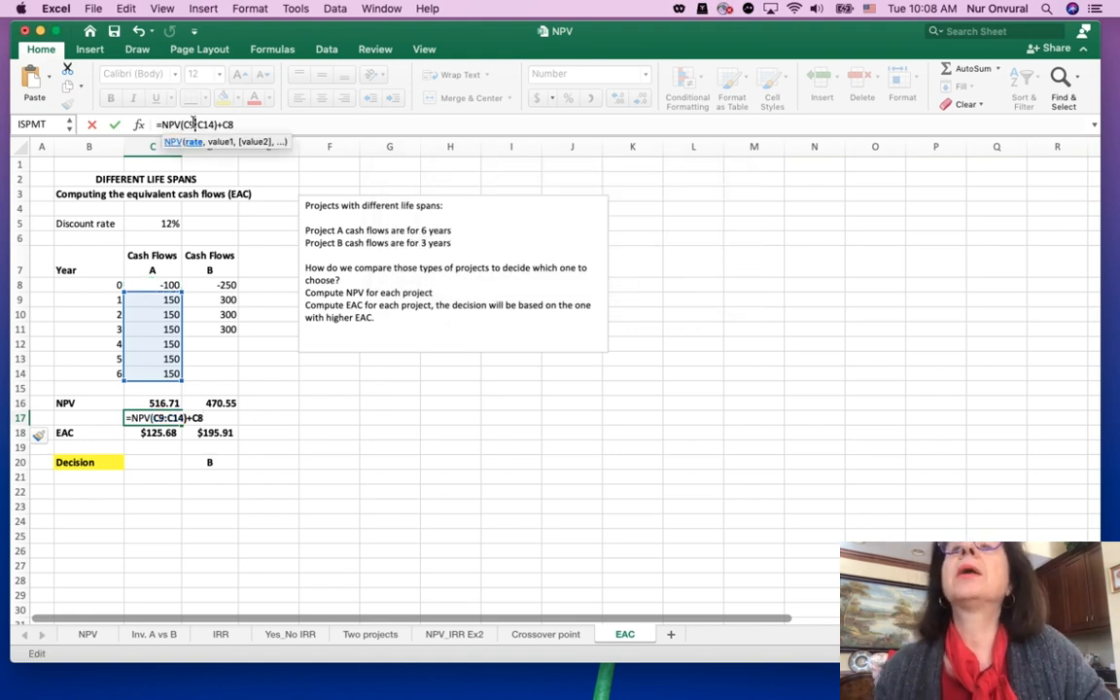
{"action": "key", "text": "BackSpace"}
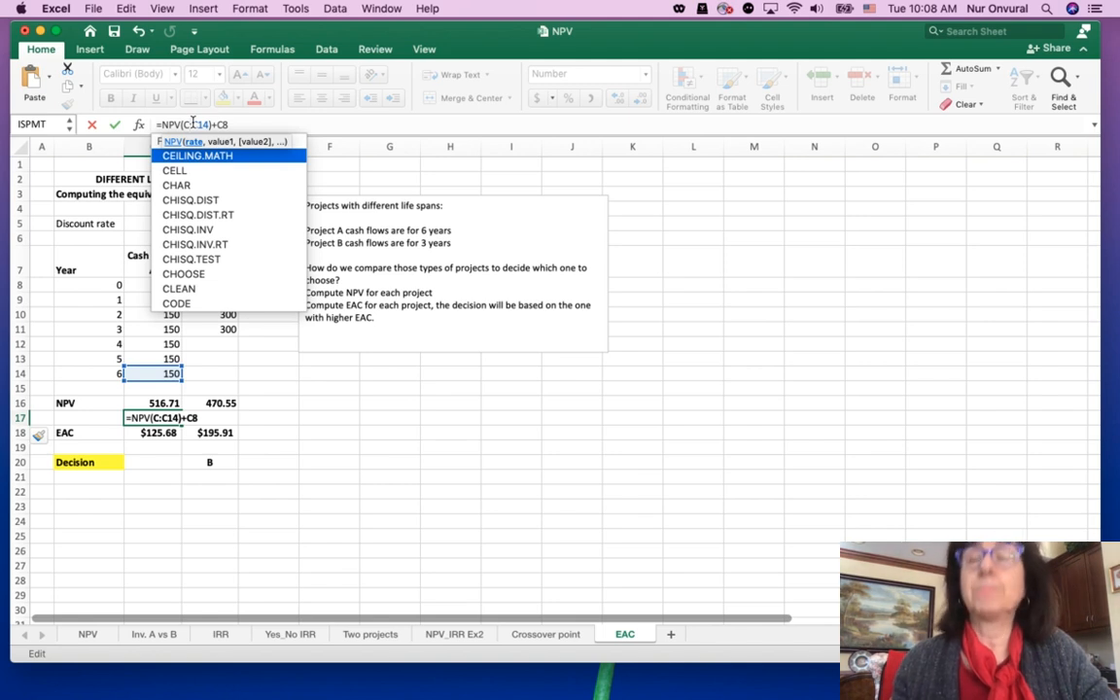
{"action": "key", "text": "BackSpace"}
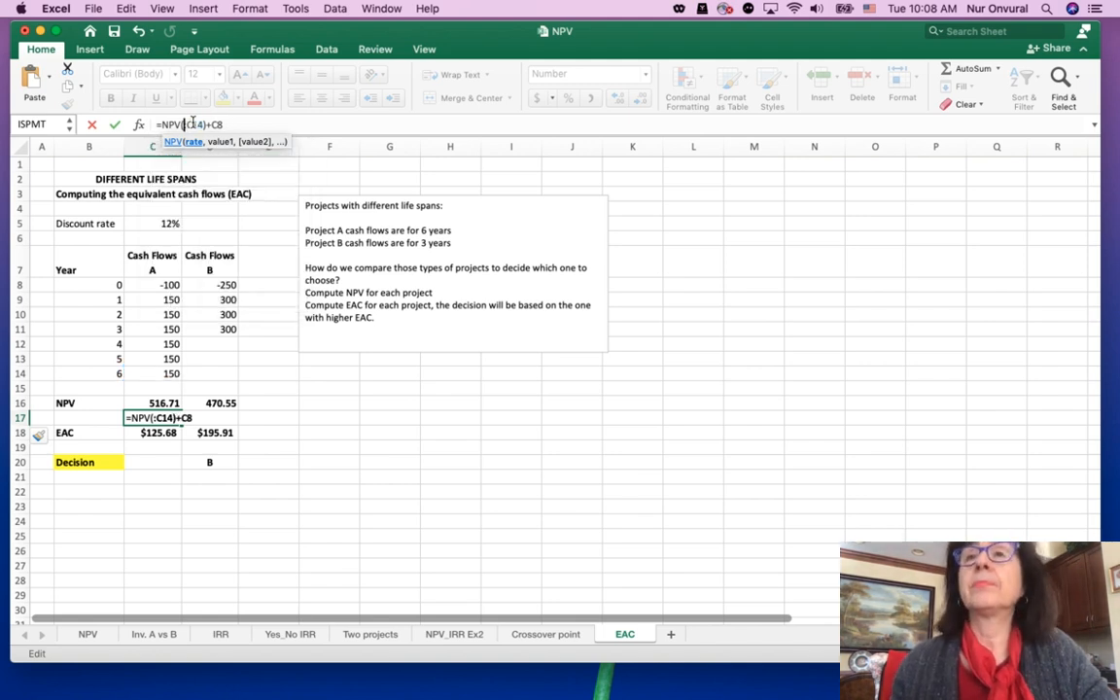
{"action": "left_click", "coordinate": [254, 418]}
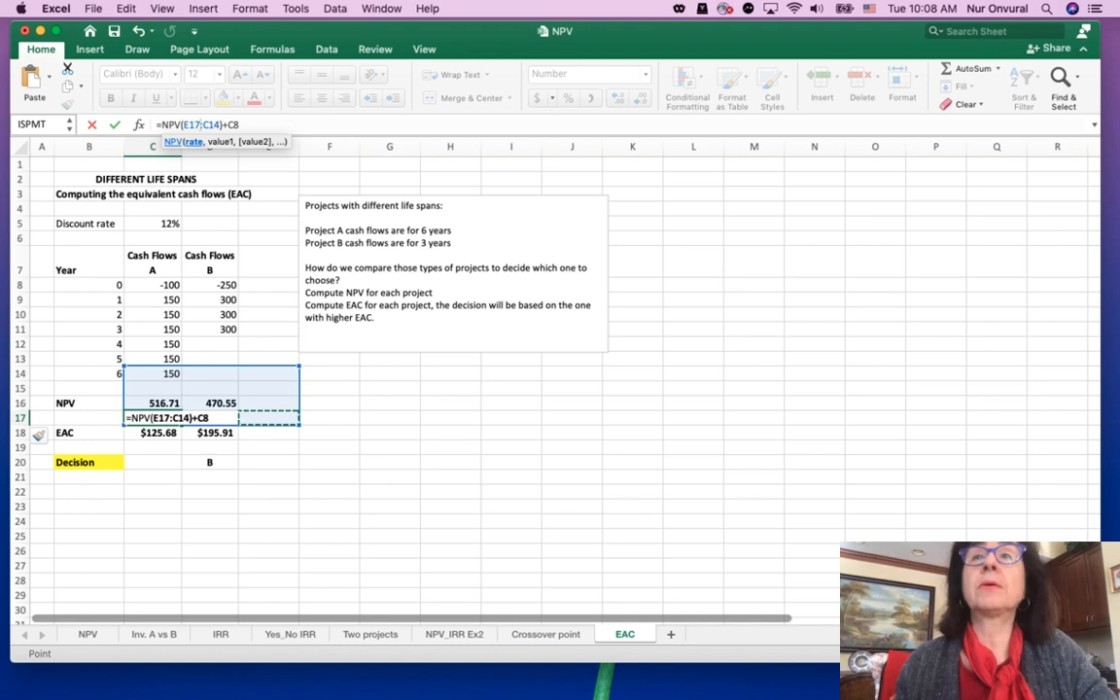
{"action": "left_click", "coordinate": [139, 32]}
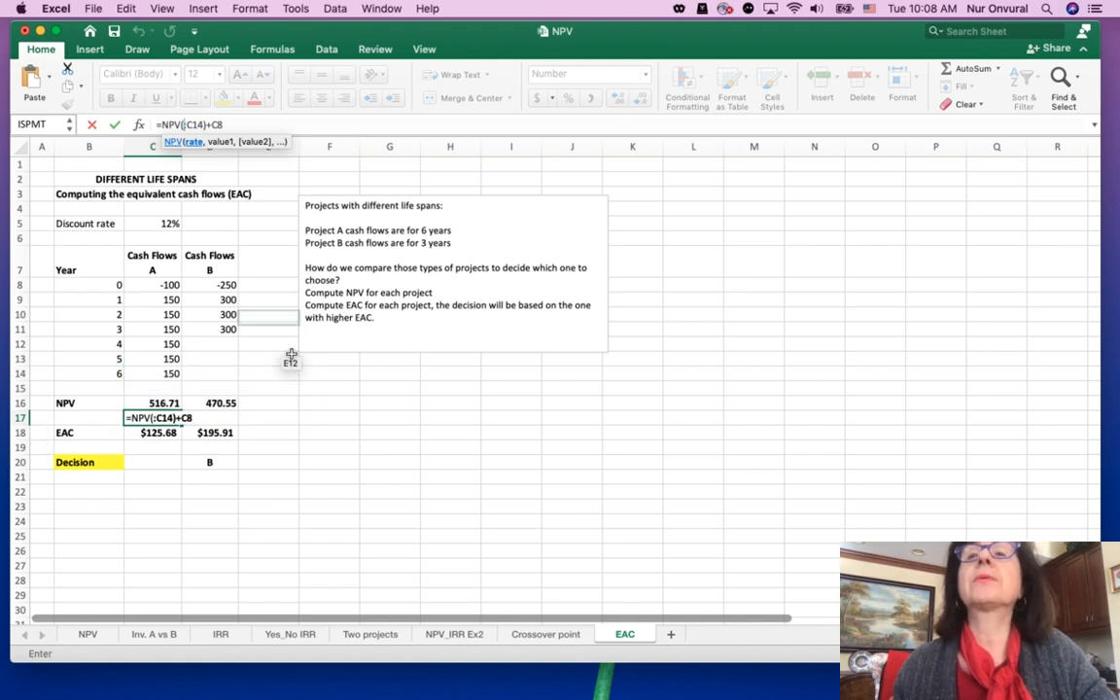
{"action": "left_click", "coordinate": [399, 417]}
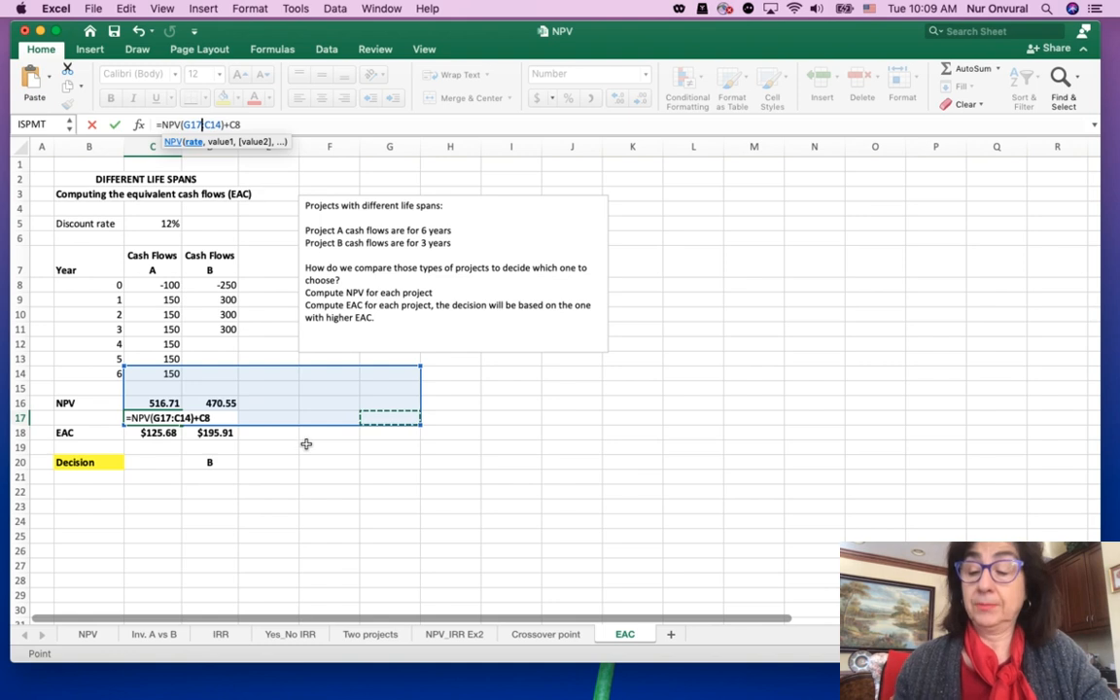
{"action": "key", "text": "BackSpace"}
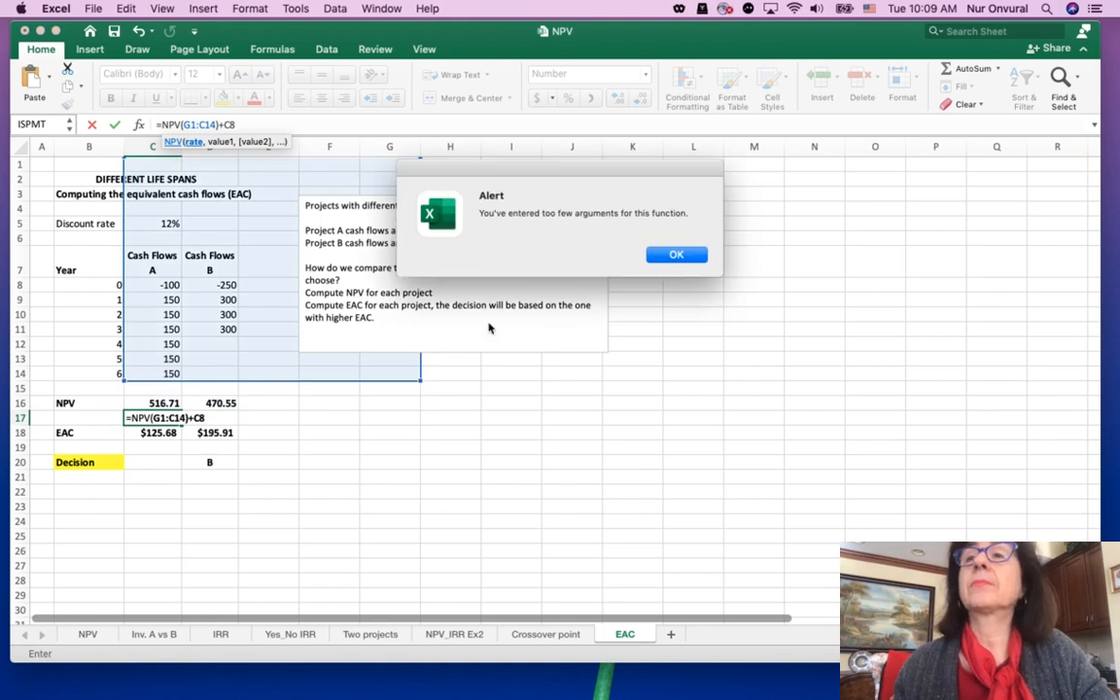
{"action": "left_click", "coordinate": [657, 254]}
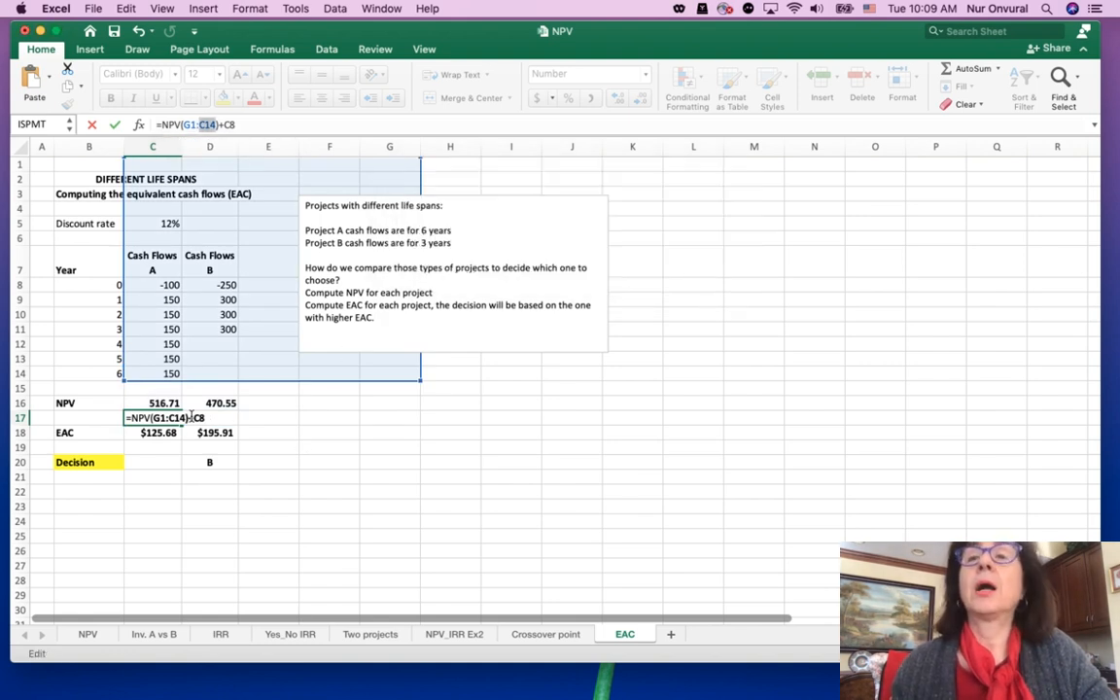
Compute Project A's NPV in C17 with the formula =NPV(C5,C9:C14)+C8
{"action": "left_click", "coordinate": [223, 417]}
{"action": "key", "text": "BackSpace"}
{"action": "key", "text": "BackSpace"}
{"action": "key", "text": "BackSpace"}
{"action": "key", "text": "BackSpace"}
{"action": "key", "text": "BackSpace"}
{"action": "key", "text": "BackSpace"}
{"action": "key", "text": "BackSpace"}
{"action": "key", "text": "BackSpace"}
{"action": "key", "text": "BackSpace"}
{"action": "key", "text": "BackSpace"}
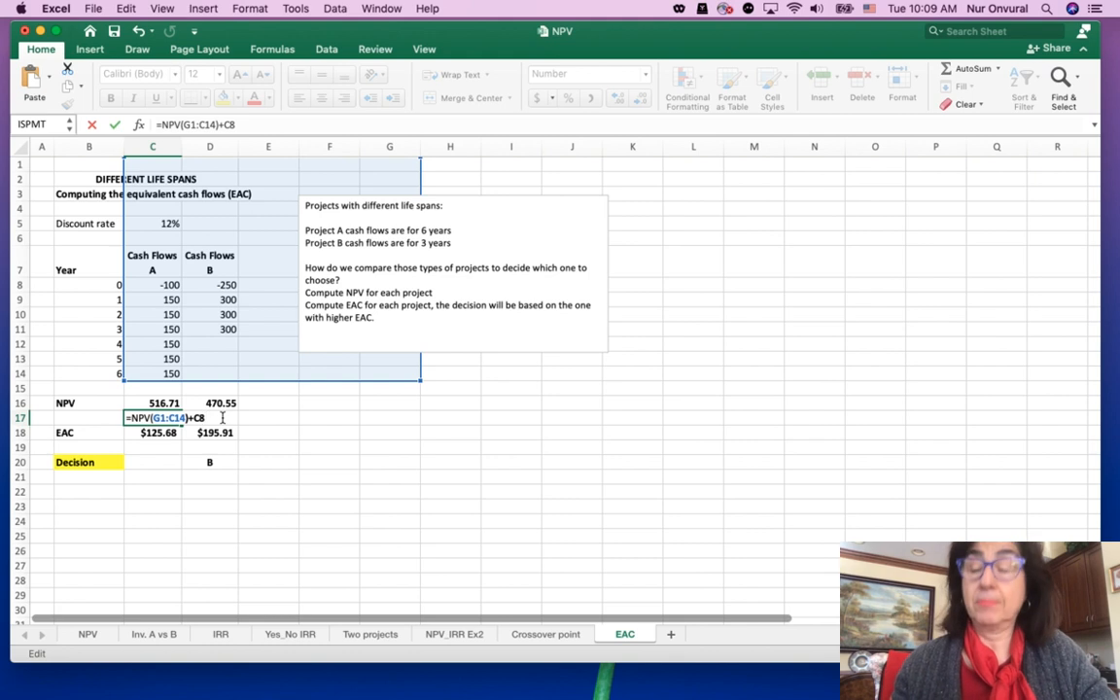
{"action": "key", "text": "BackSpace"}
{"action": "type", "text": "("}
{"action": "left_click", "coordinate": [161, 223]}
{"action": "type", "text": ","}
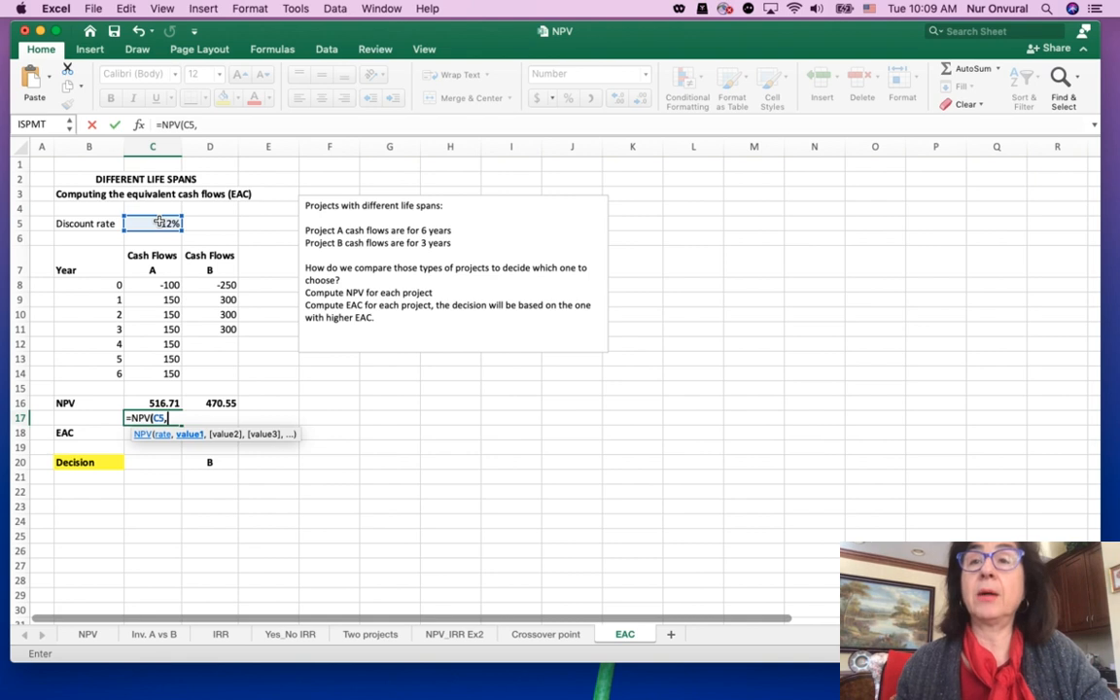
{"action": "left_click_drag", "start_coordinate": [164, 299], "coordinate": [173, 372]}
{"action": "type", "text": ")+"}
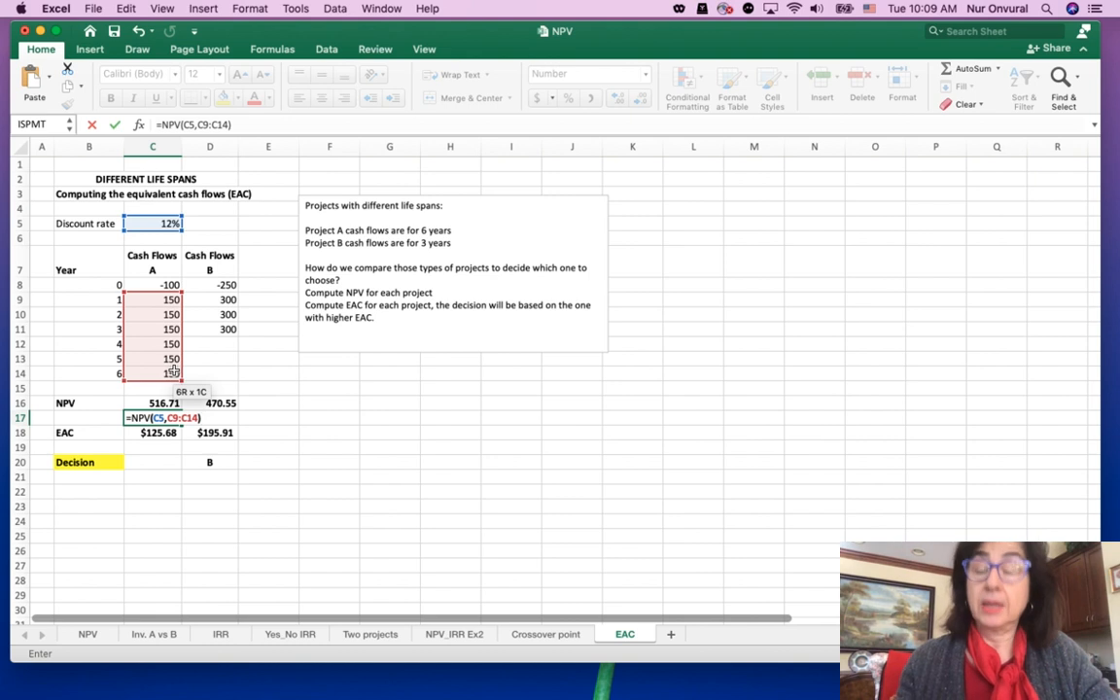
{"action": "left_click", "coordinate": [167, 285]}
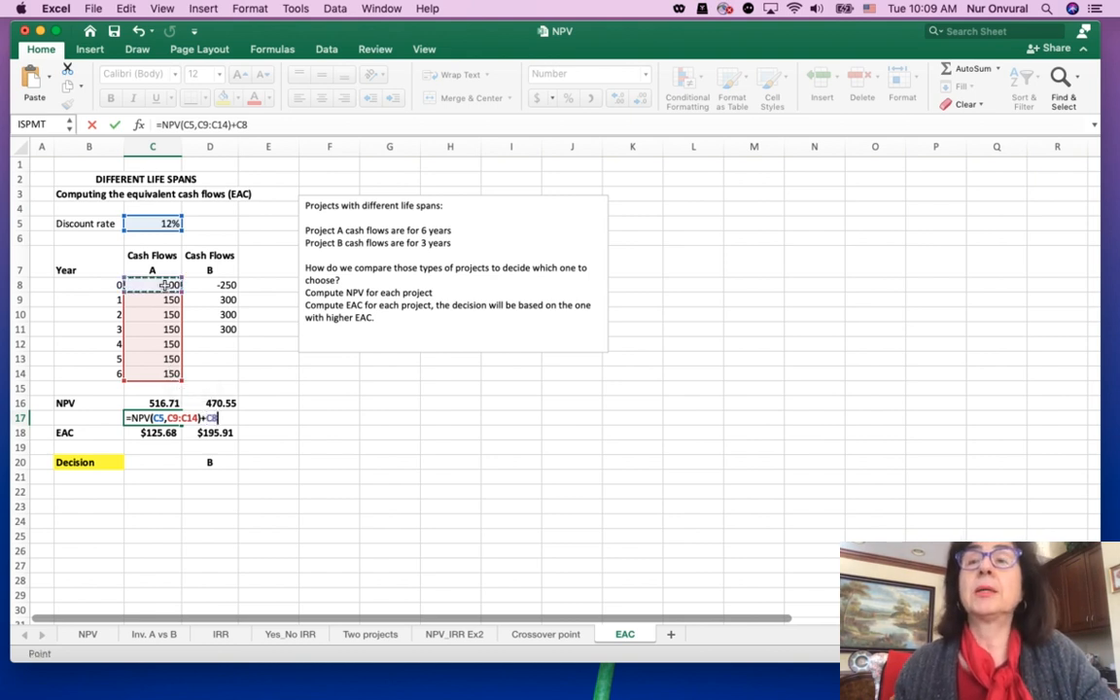
{"action": "key", "text": "Return"}
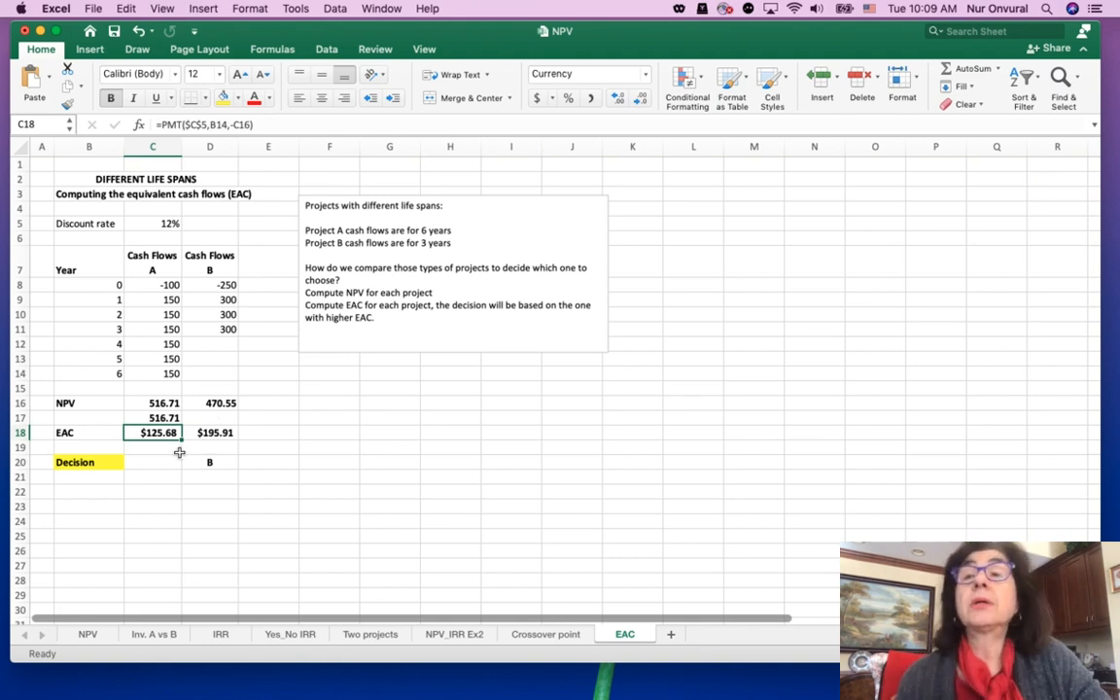
Insert a blank row directly below the EAC row and inspect the existing EAC formula in C18
{"action": "left_click", "coordinate": [21, 447]}
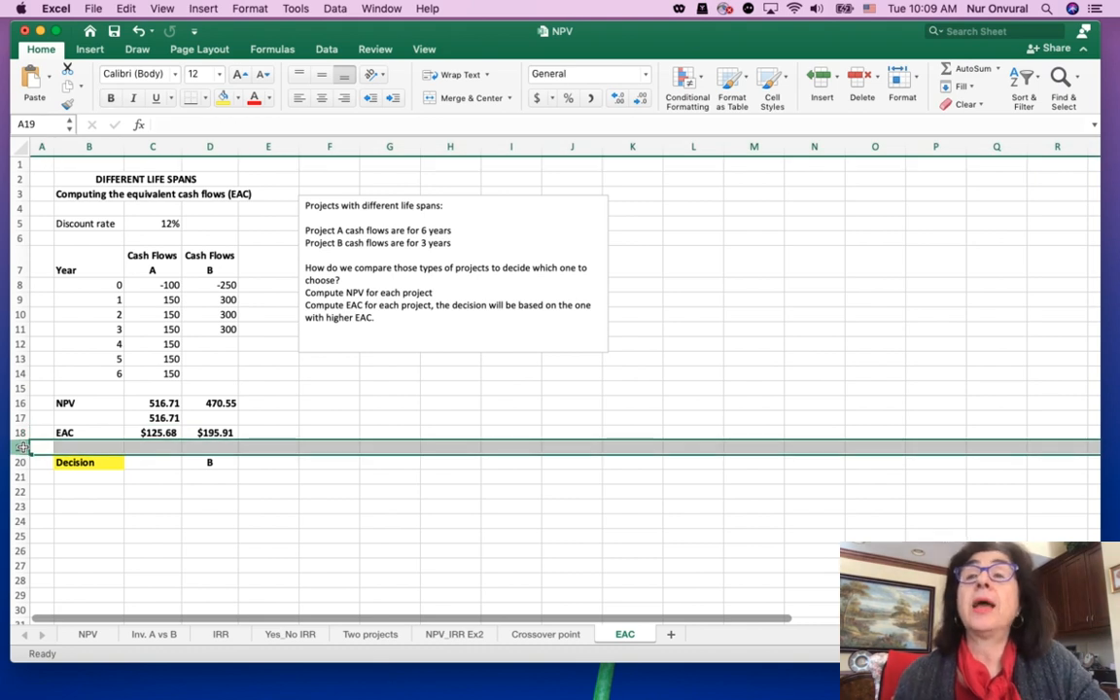
{"action": "left_click", "coordinate": [819, 83]}
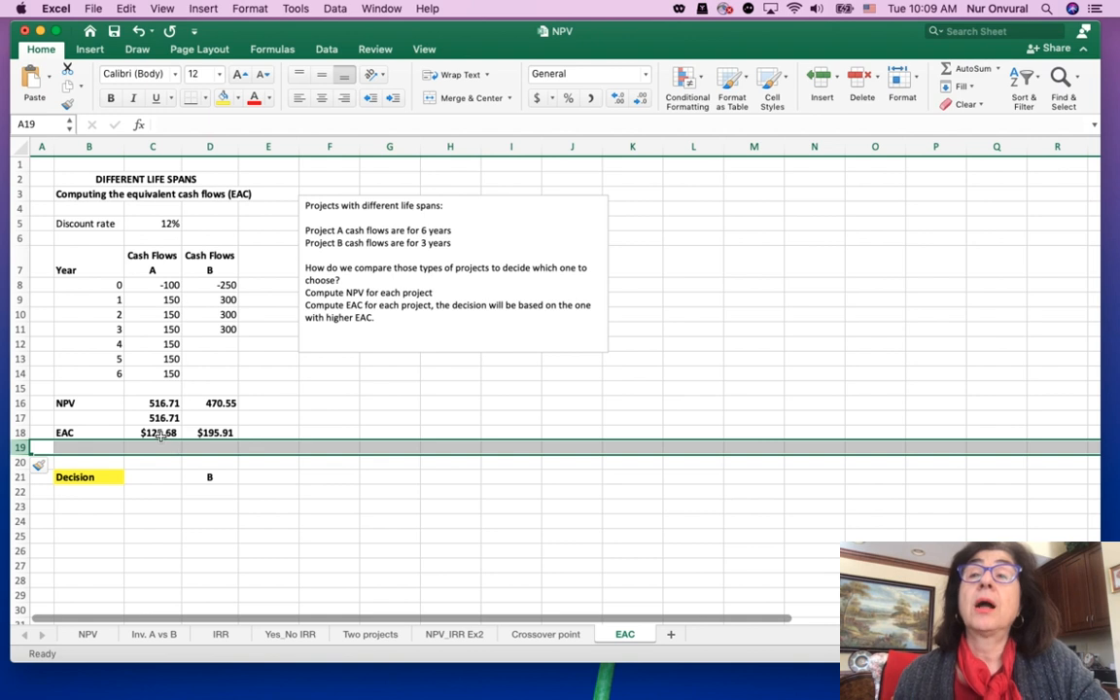
{"action": "left_click", "coordinate": [163, 446]}
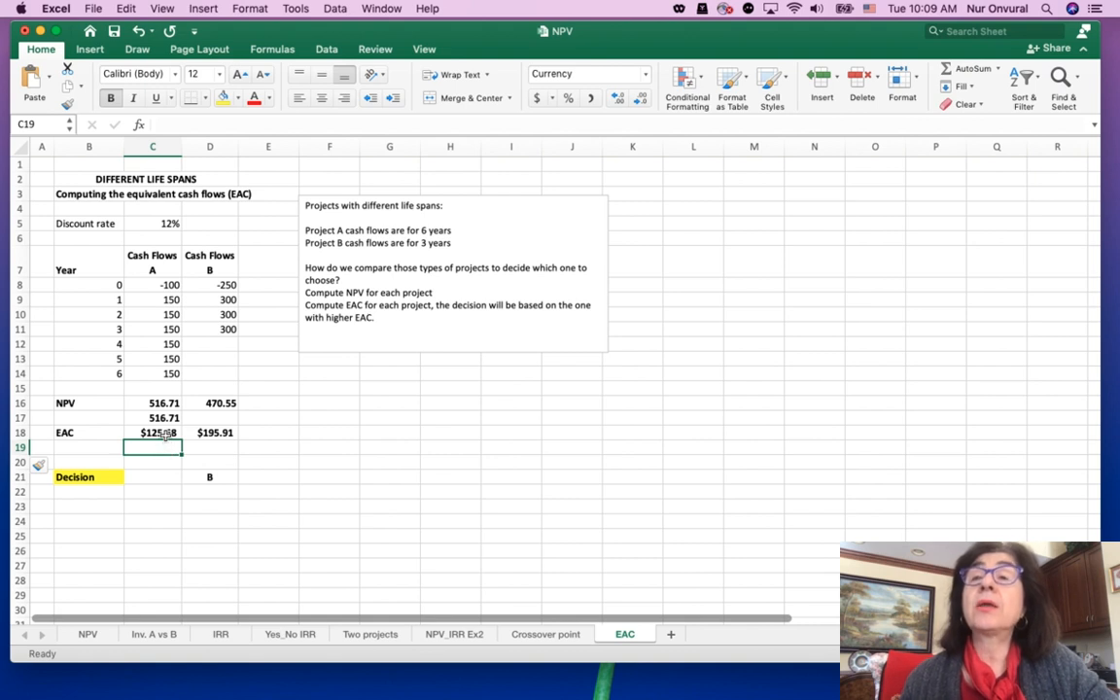
{"action": "left_click", "coordinate": [166, 435]}
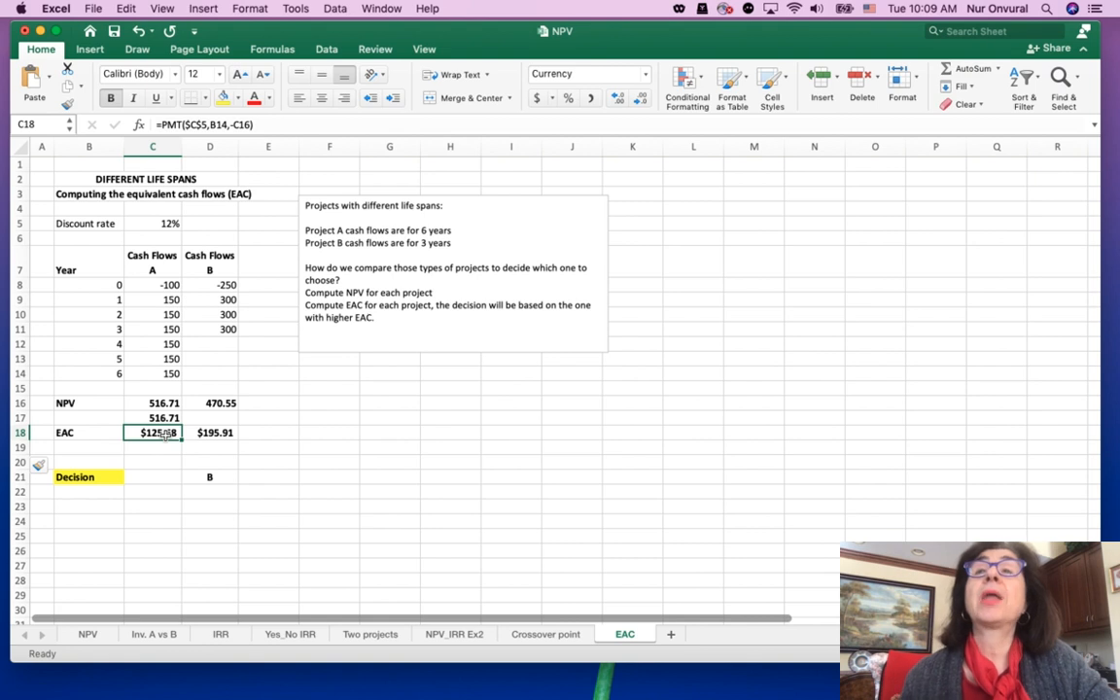
Compute Project A's EAC in C19 with the formula =PMT(C5,B14,-C16)
{"action": "left_click", "coordinate": [164, 447]}
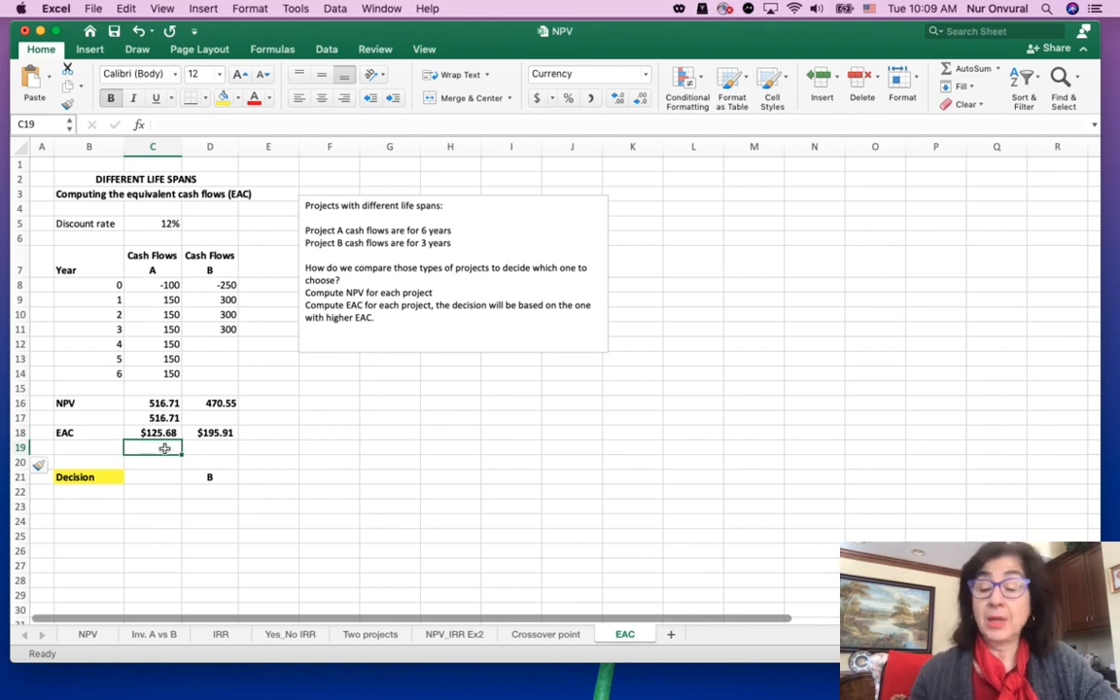
{"action": "type", "text": "=PMT"}
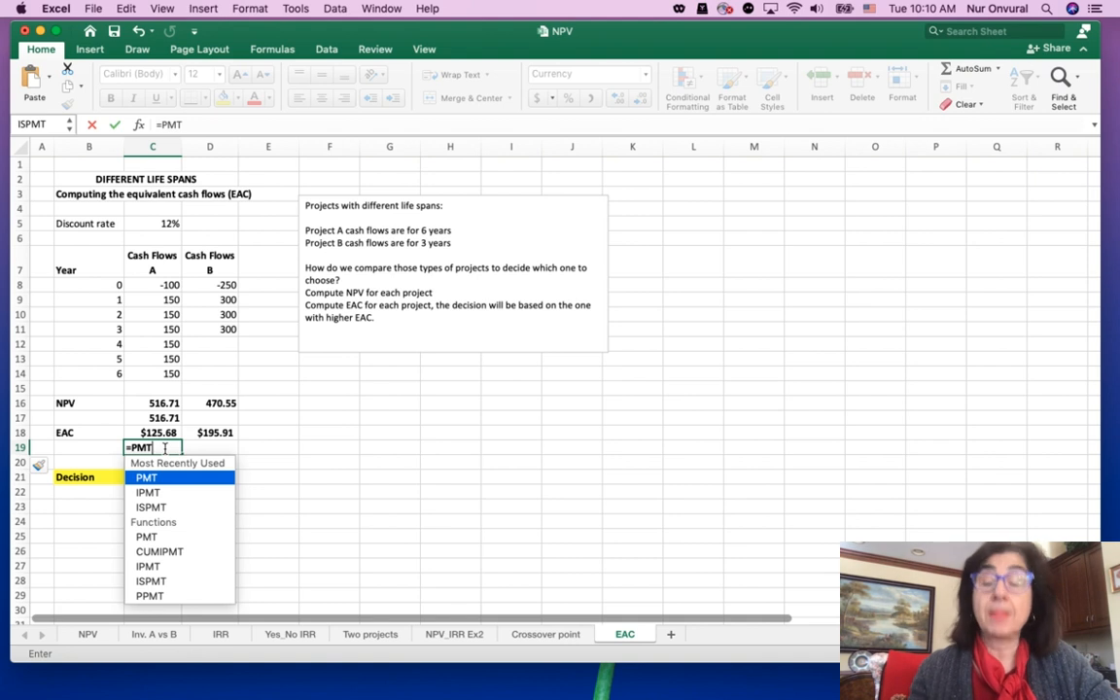
{"action": "type", "text": "("}
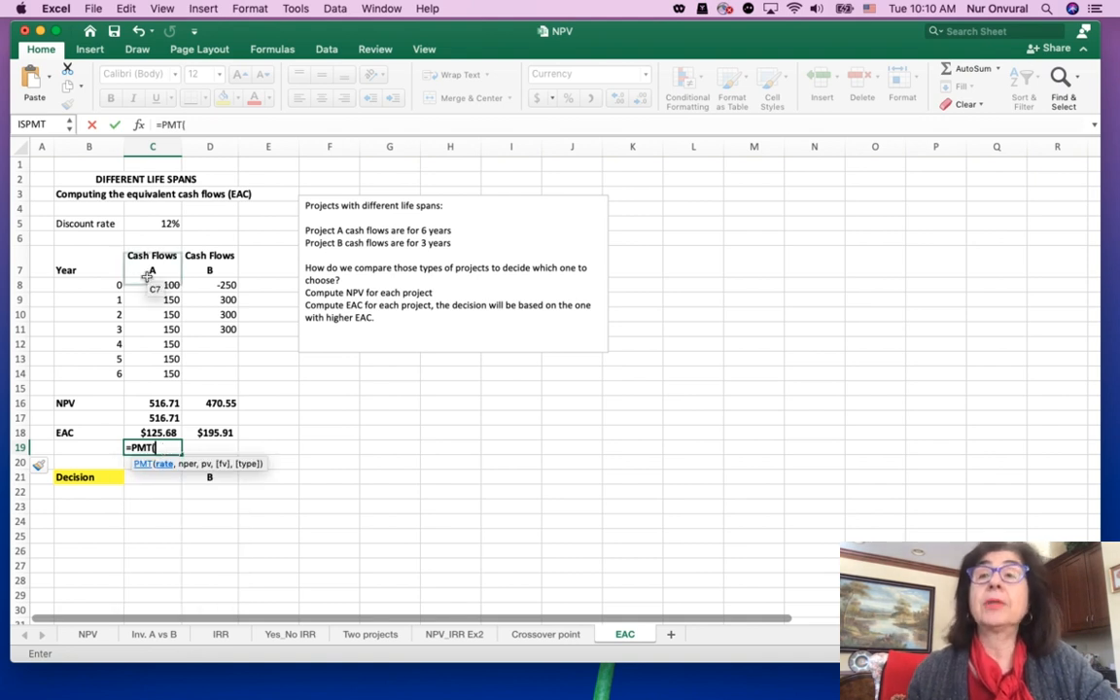
{"action": "left_click", "coordinate": [169, 224]}
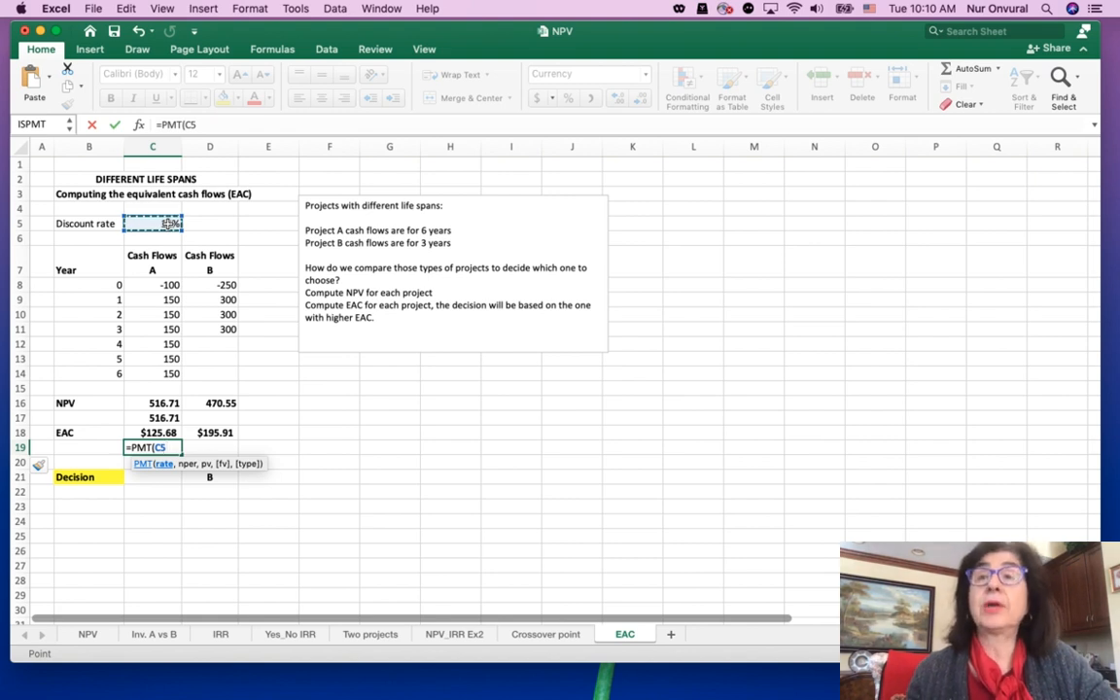
{"action": "type", "text": ","}
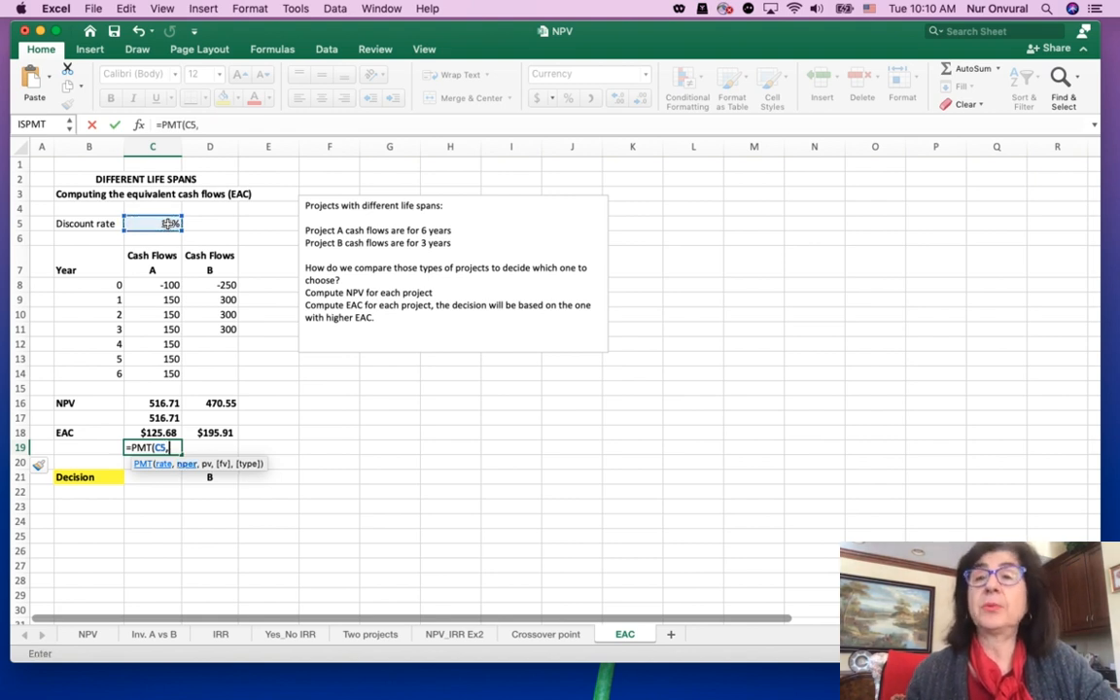
{"action": "left_click", "coordinate": [99, 375]}
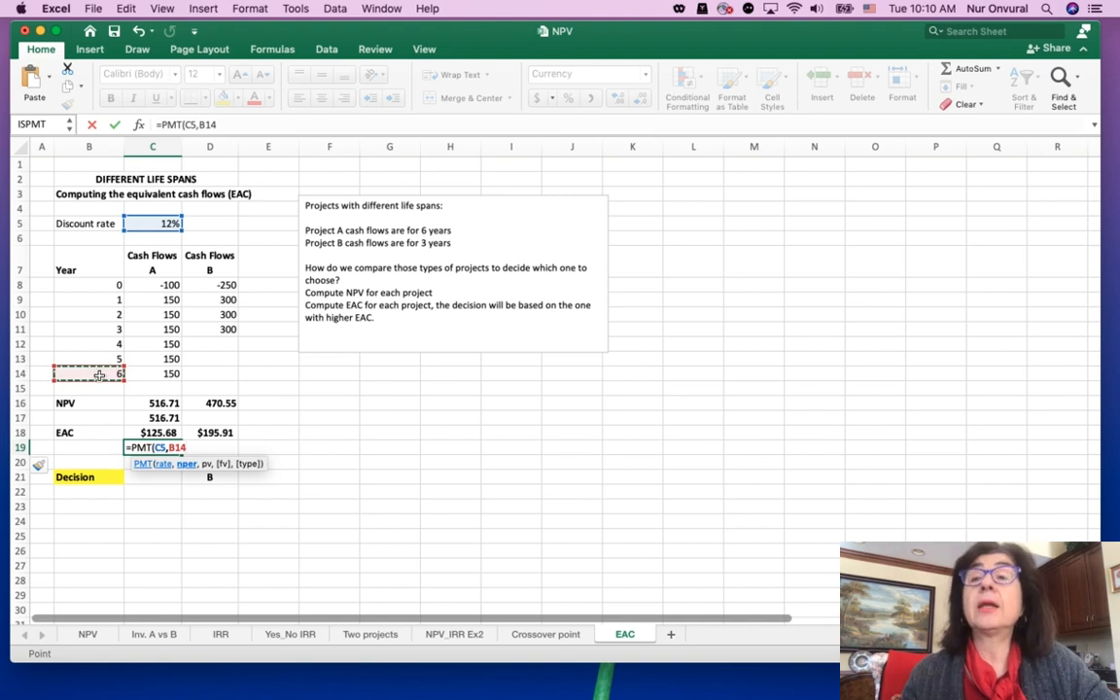
{"action": "type", "text": ","}
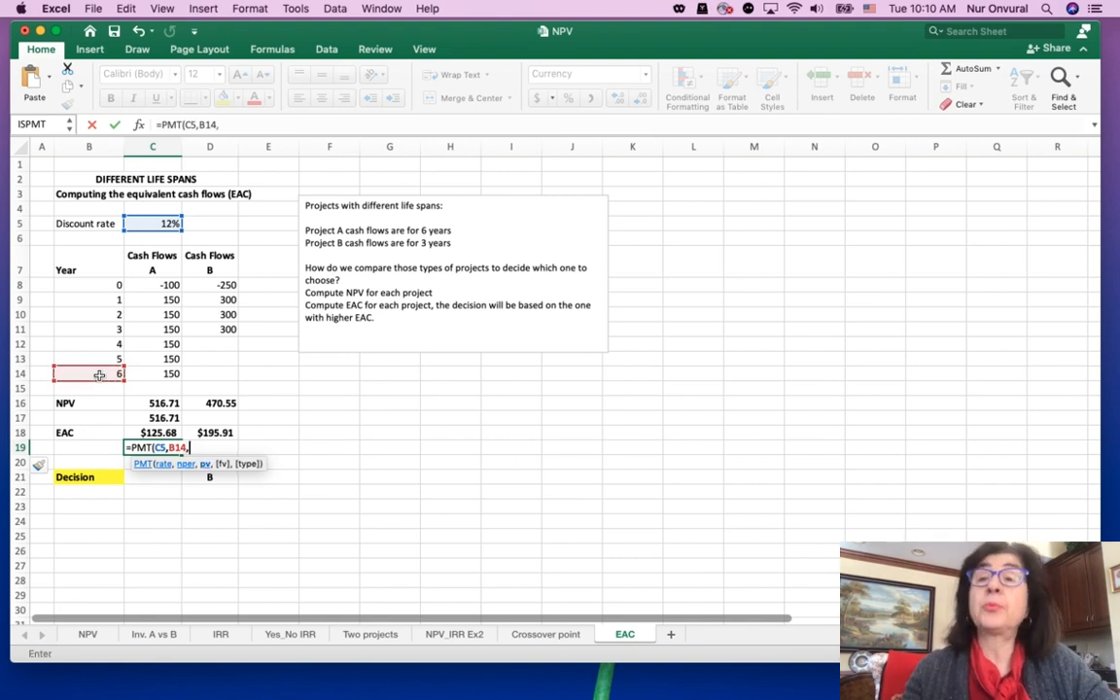
{"action": "type", "text": "-"}
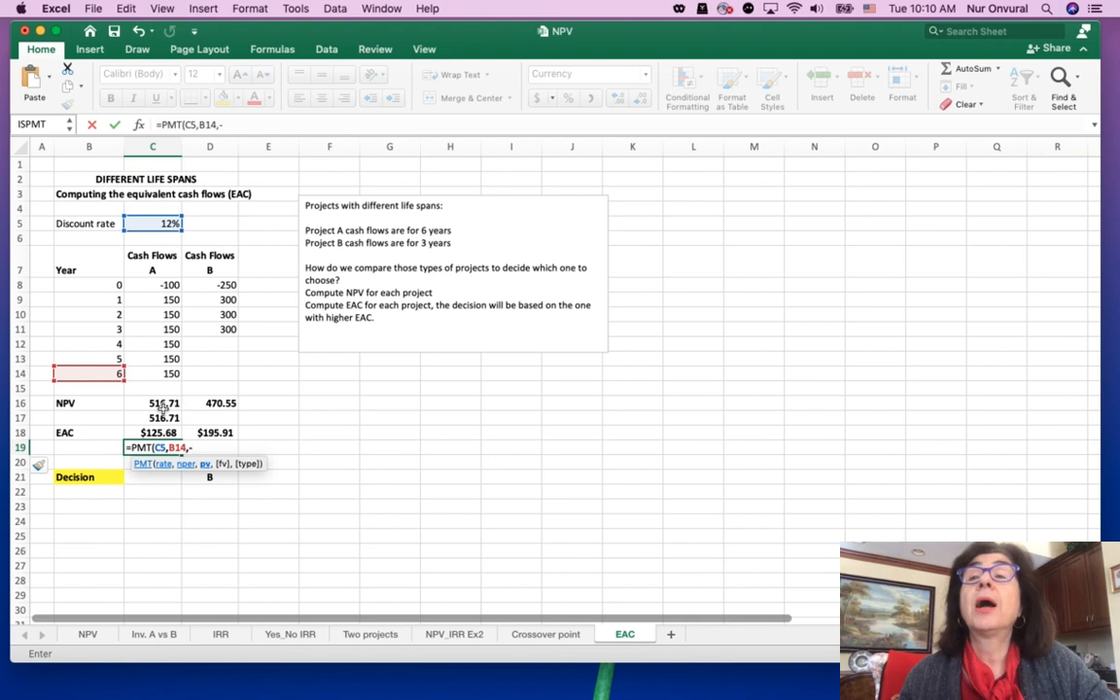
{"action": "left_click", "coordinate": [162, 403]}
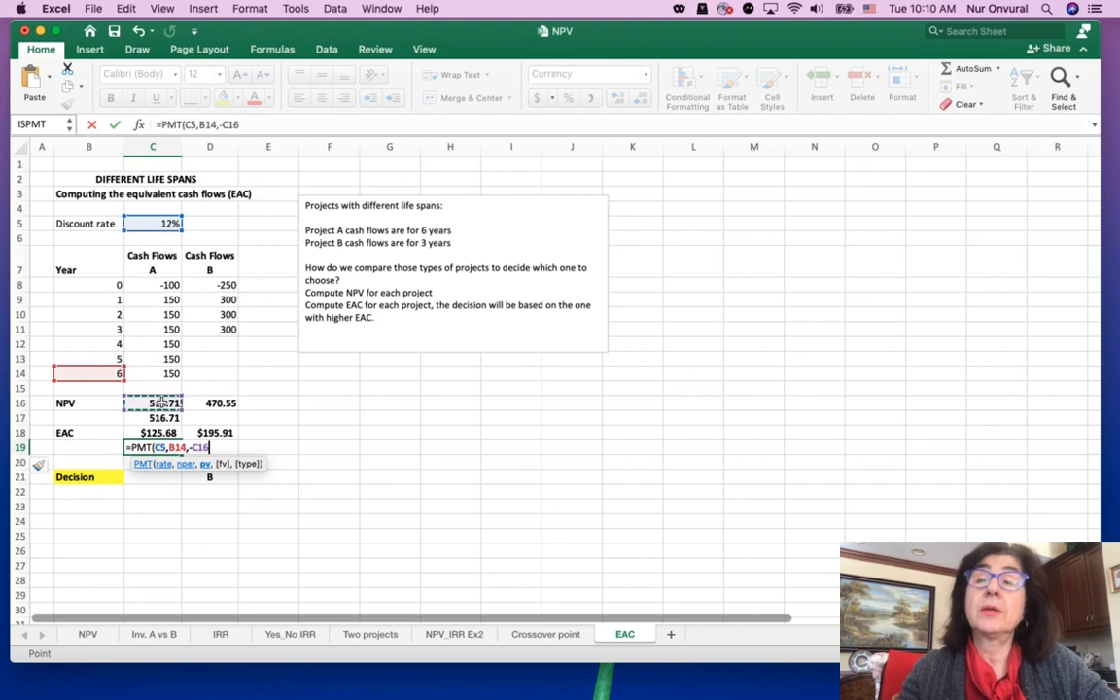
{"action": "type", "text": ")"}
{"action": "key", "text": "Return"}
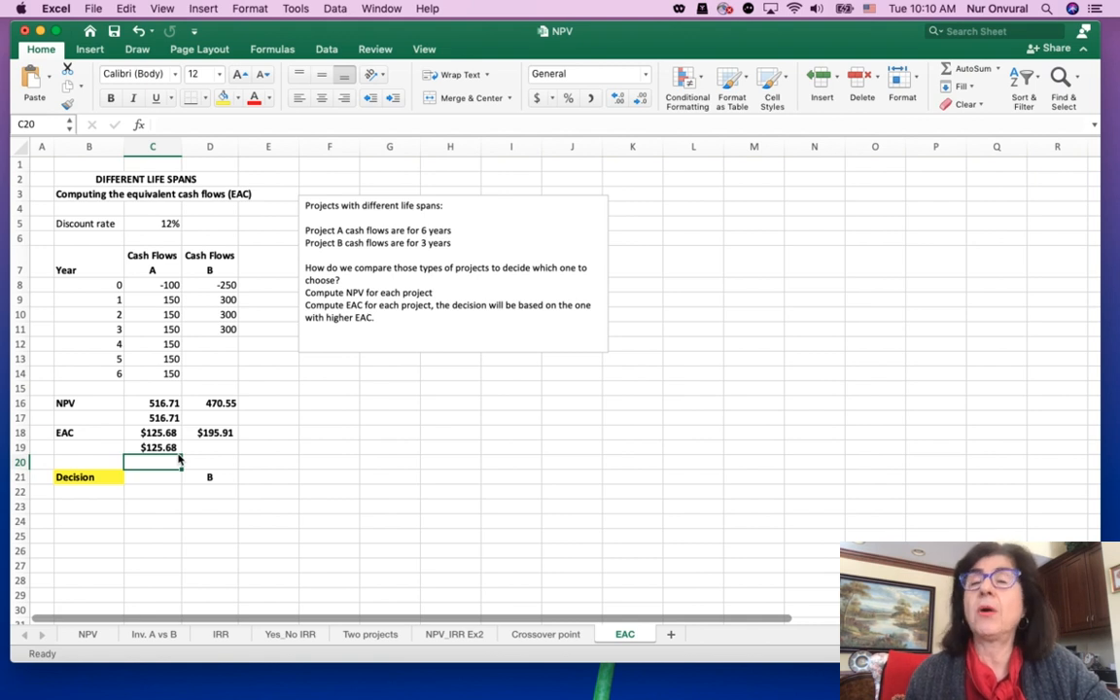
Compute Project B's NPV in D17 with the formula =NPV(C5,D9:D11)+D8
{"action": "left_click", "coordinate": [214, 415]}
{"action": "type", "text": "="}
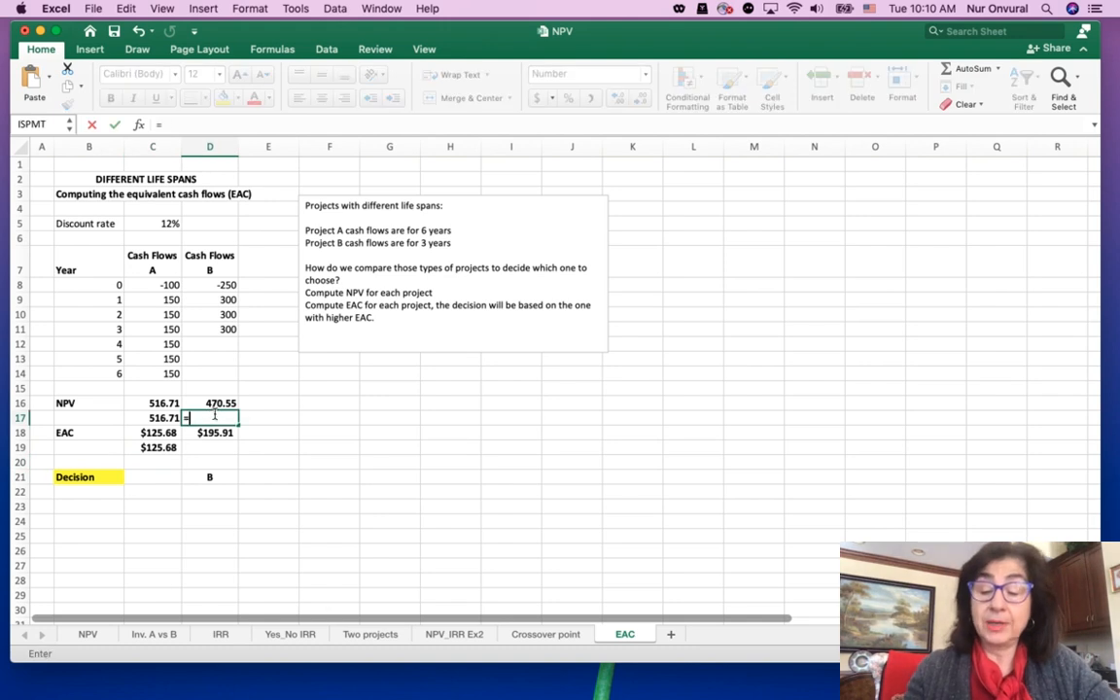
{"action": "type", "text": "NPV"}
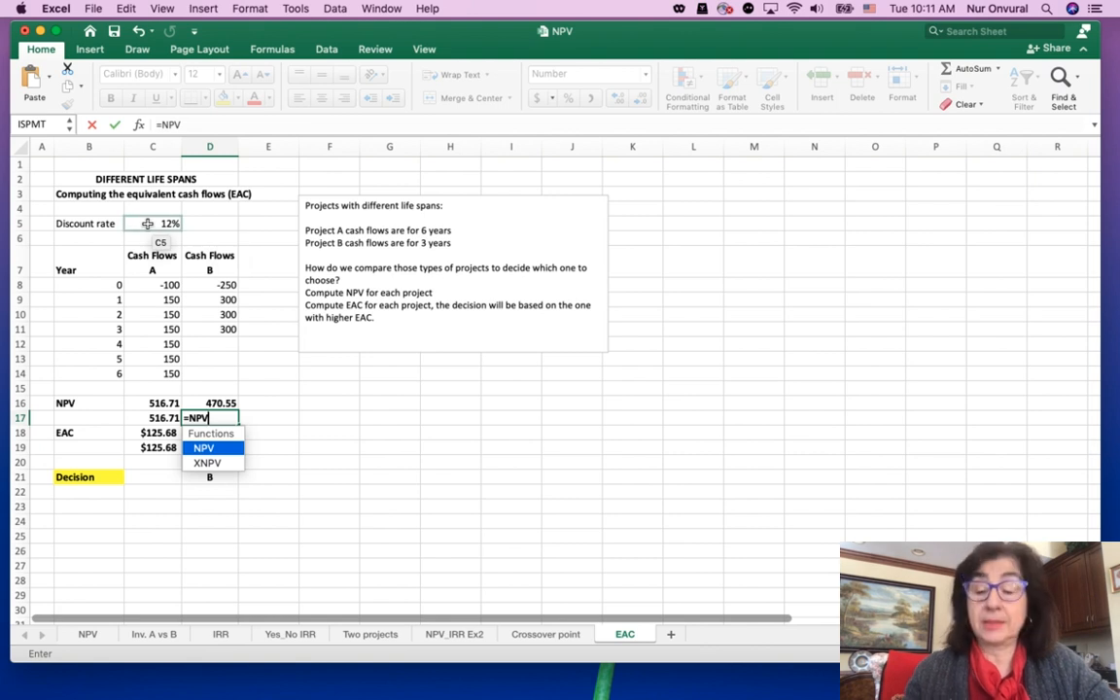
{"action": "type", "text": "("}
{"action": "left_click", "coordinate": [147, 224]}
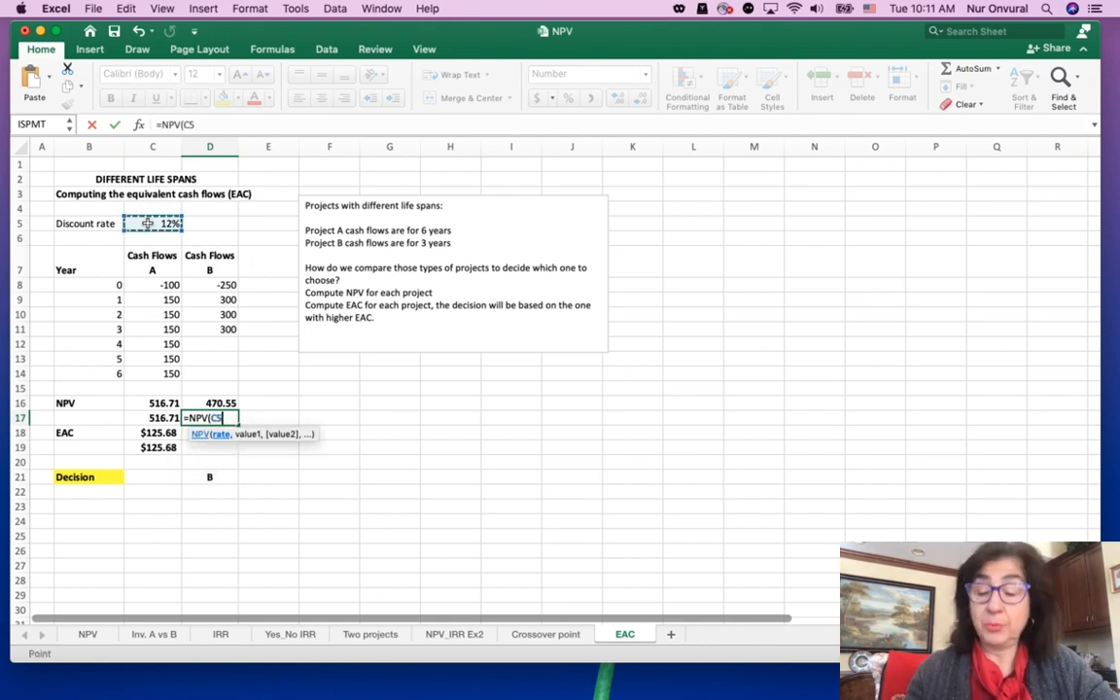
{"action": "type", "text": ","}
{"action": "left_click", "coordinate": [224, 300]}
{"action": "left_click_drag", "start_coordinate": [224, 300], "coordinate": [224, 333]}
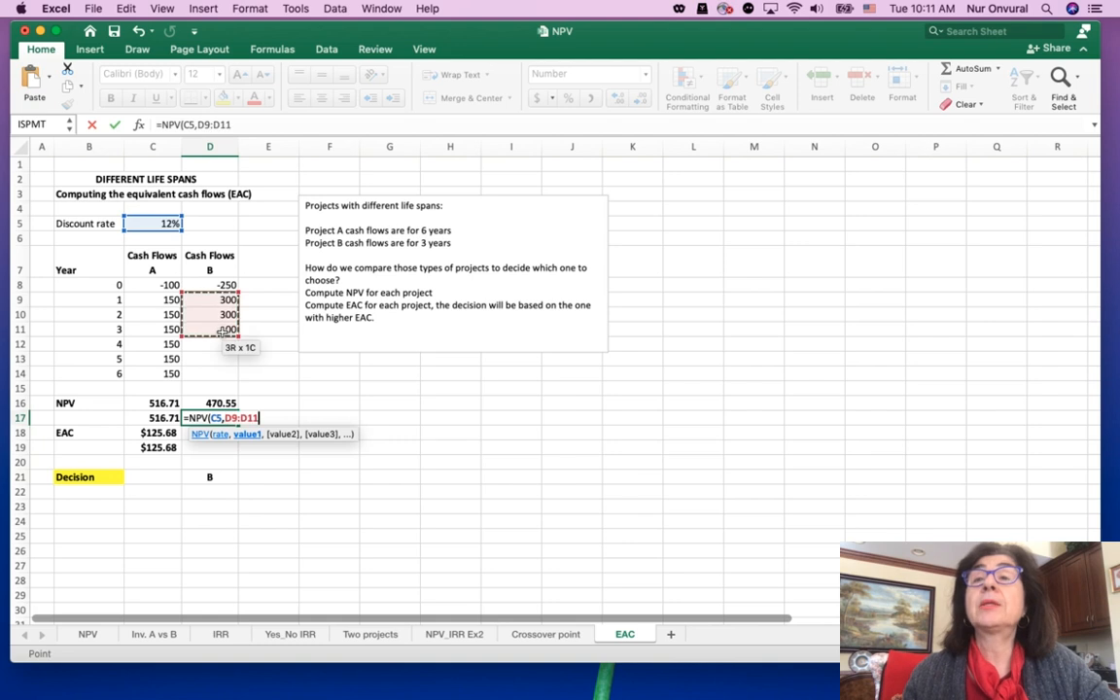
{"action": "type", "text": ")"}
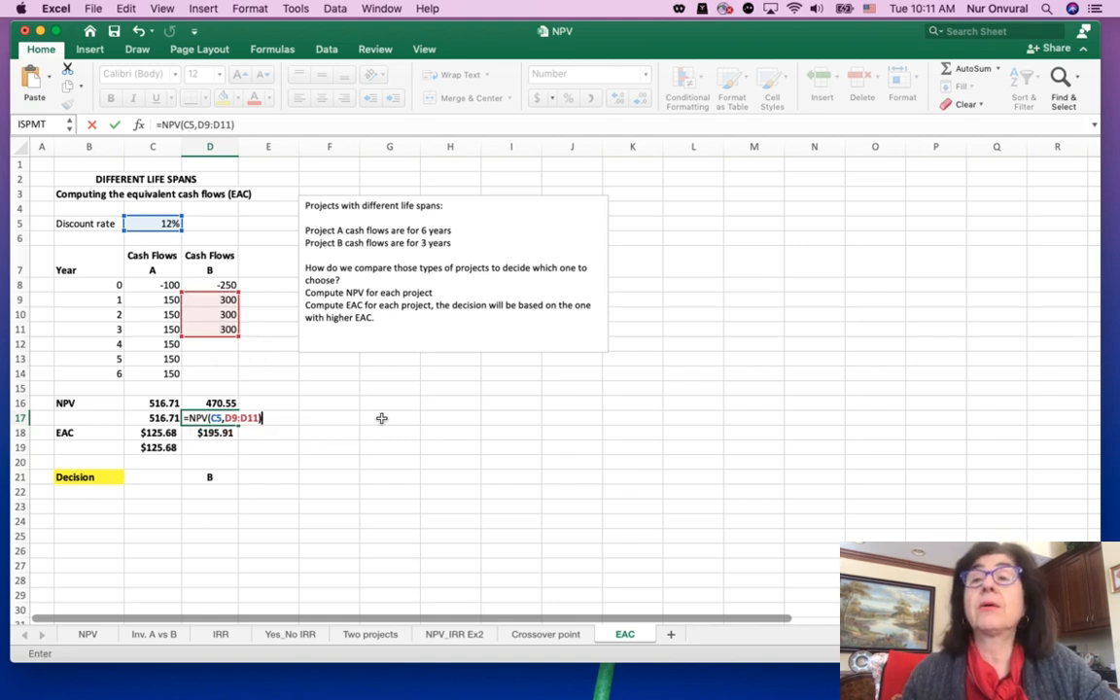
{"action": "type", "text": "+"}
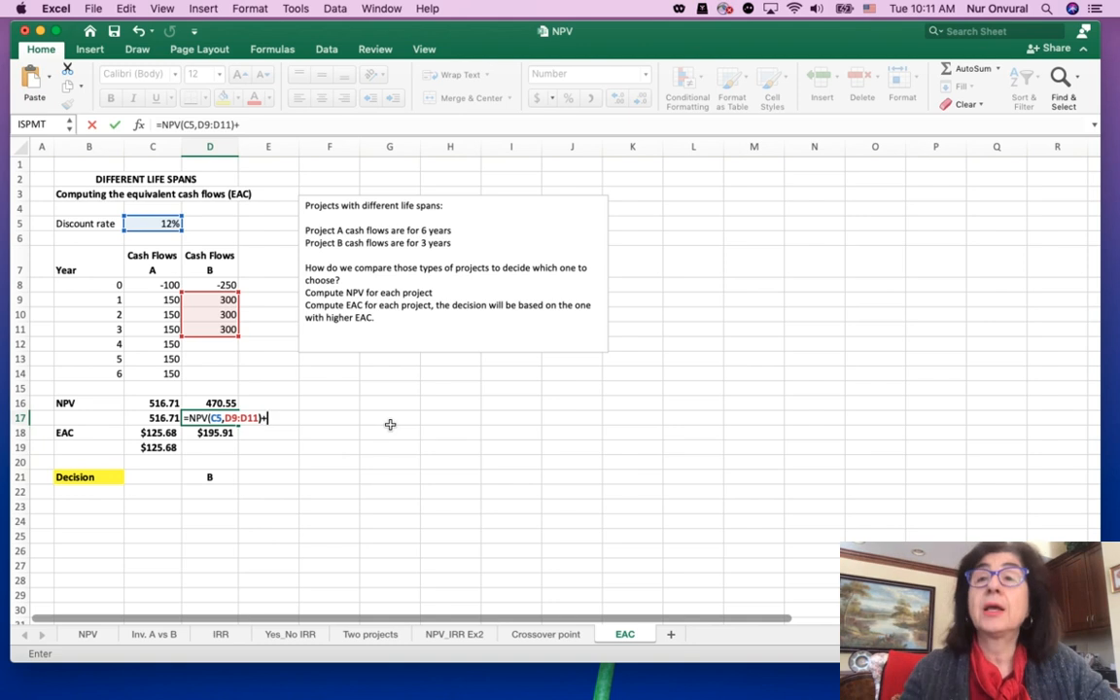
{"action": "left_click", "coordinate": [208, 281]}
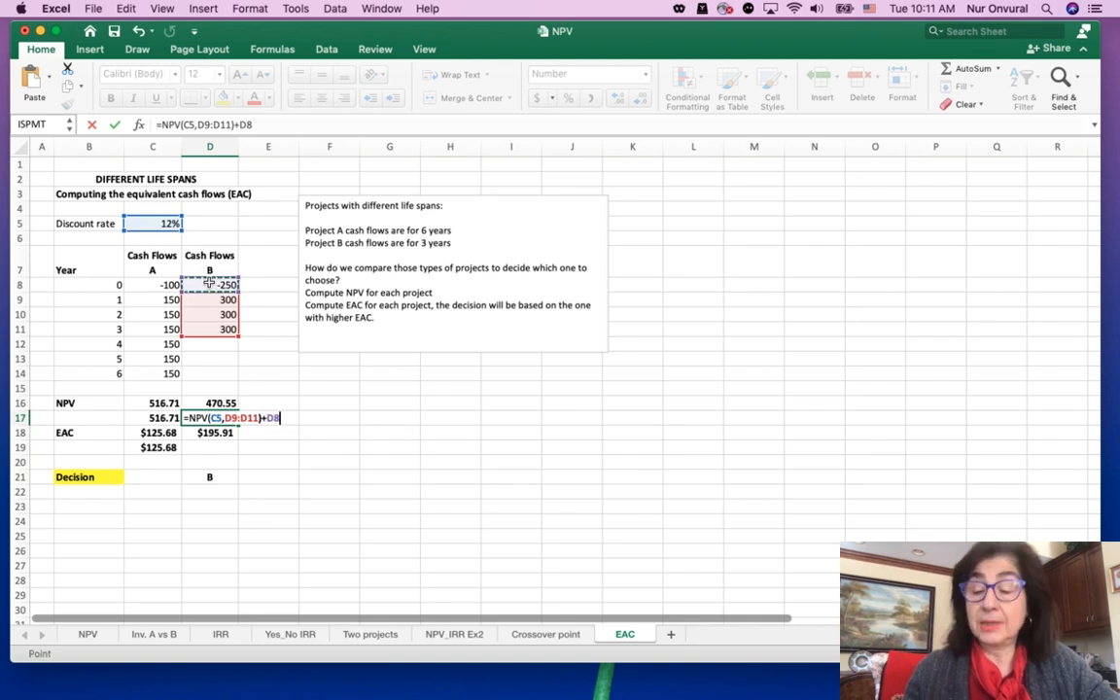
{"action": "key", "text": "Return"}
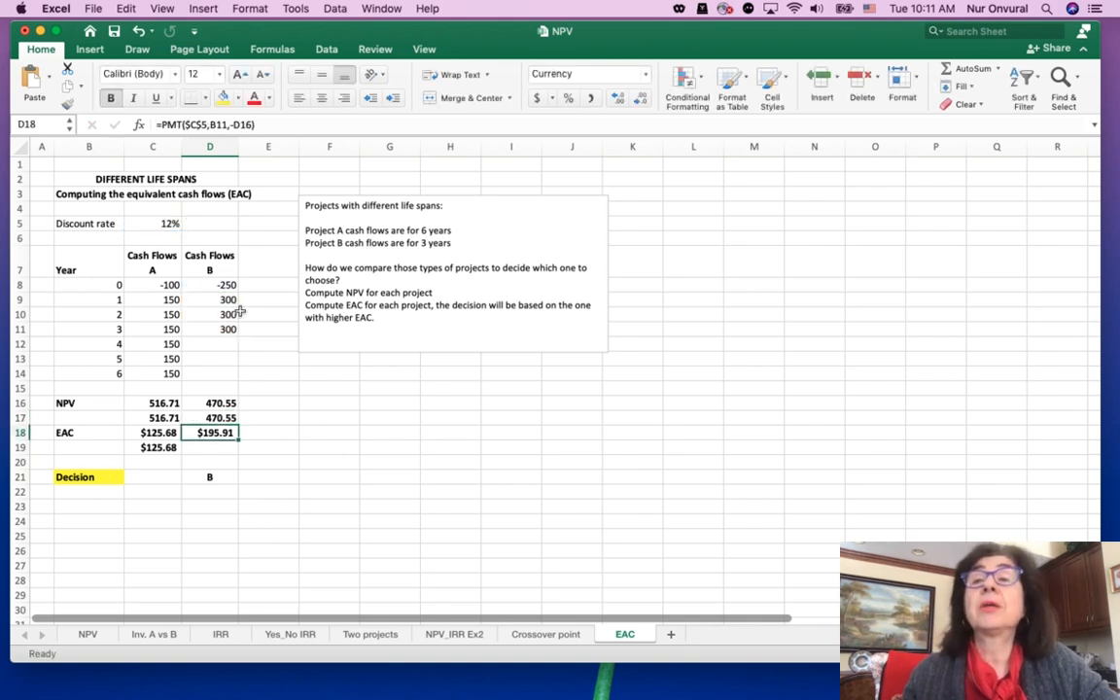
Compute Project B's EAC in D19 with PMT, using rate C5, number of periods B11 and present value -D17
{"action": "left_click", "coordinate": [210, 447]}
{"action": "type", "text": "="}
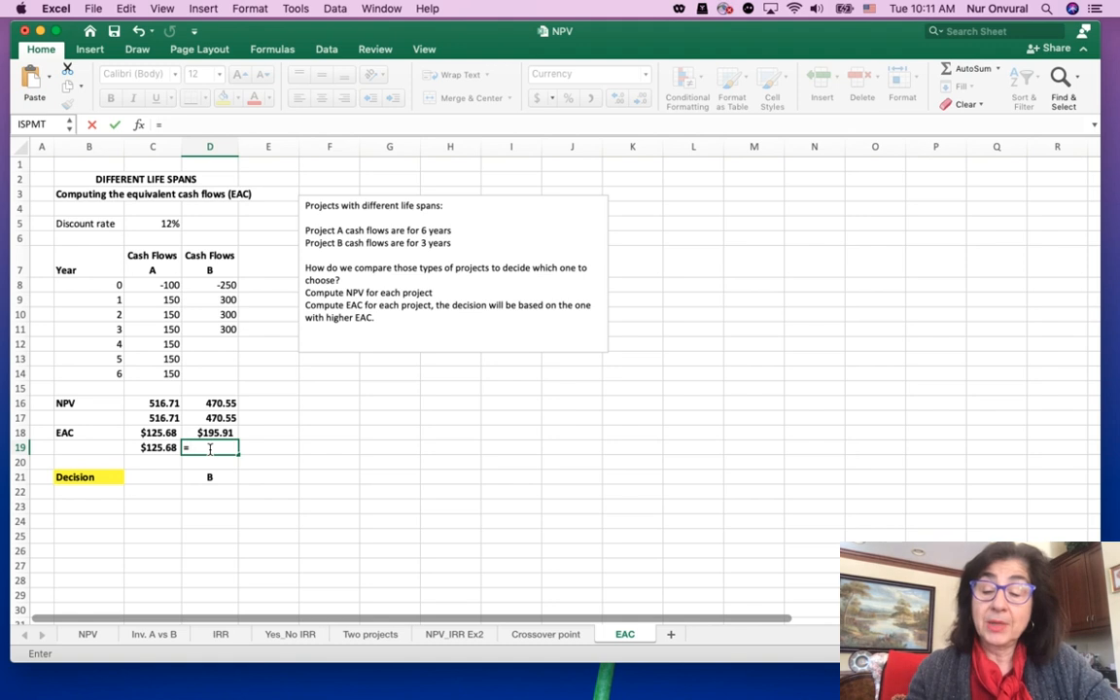
{"action": "type", "text": "PMT"}
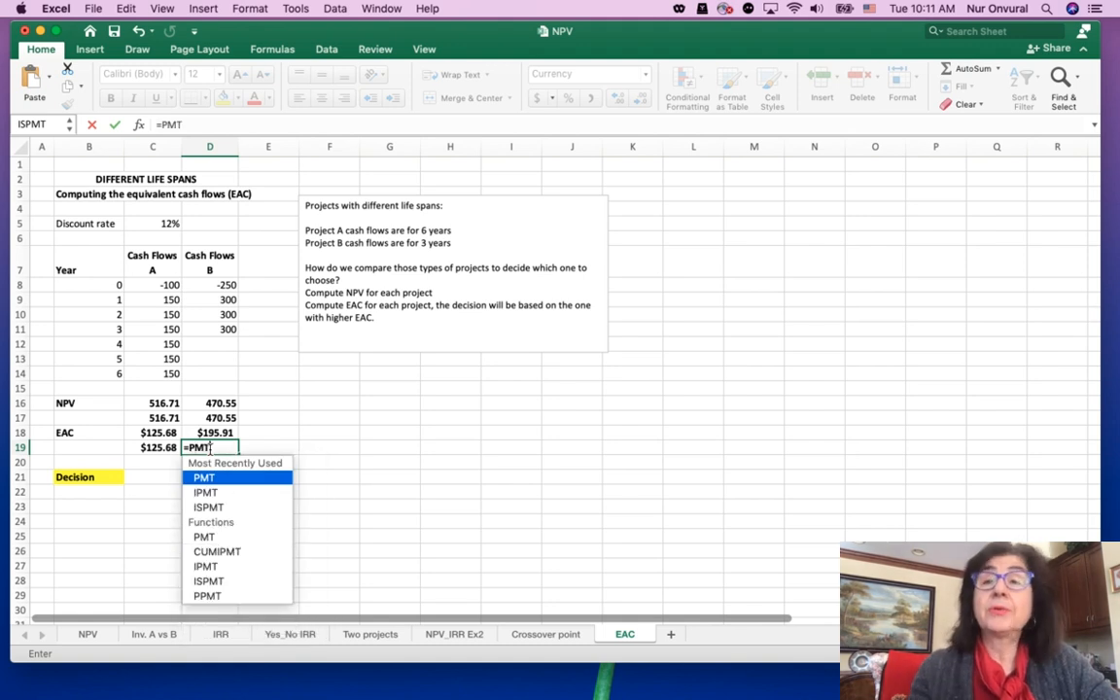
{"action": "type", "text": "("}
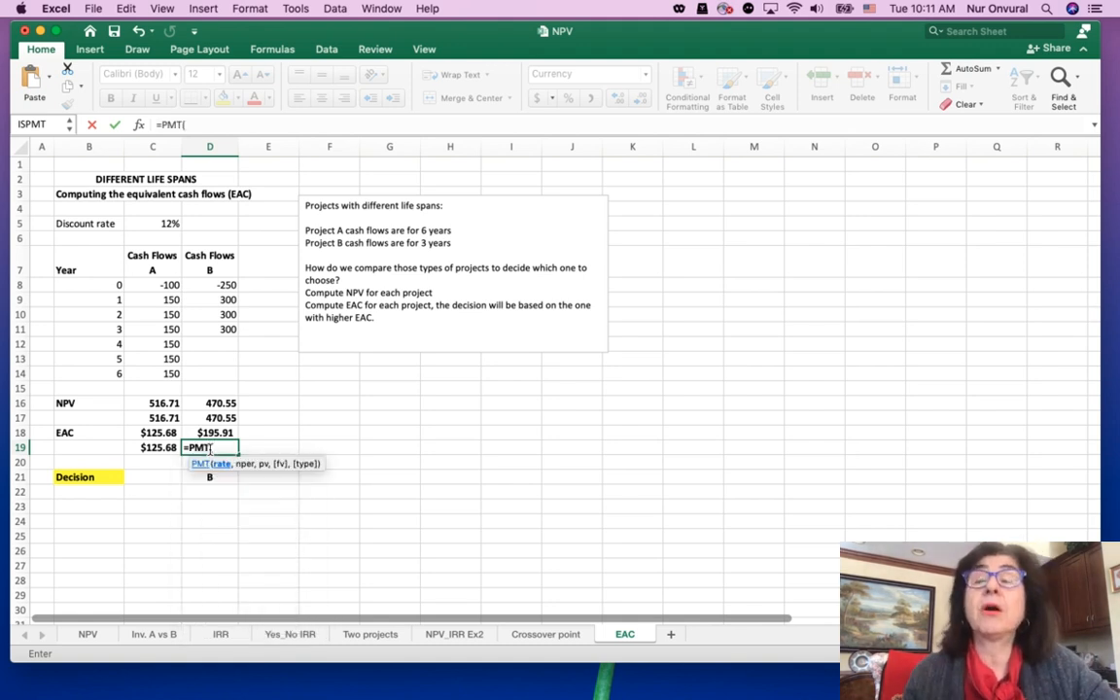
{"action": "left_click", "coordinate": [158, 223]}
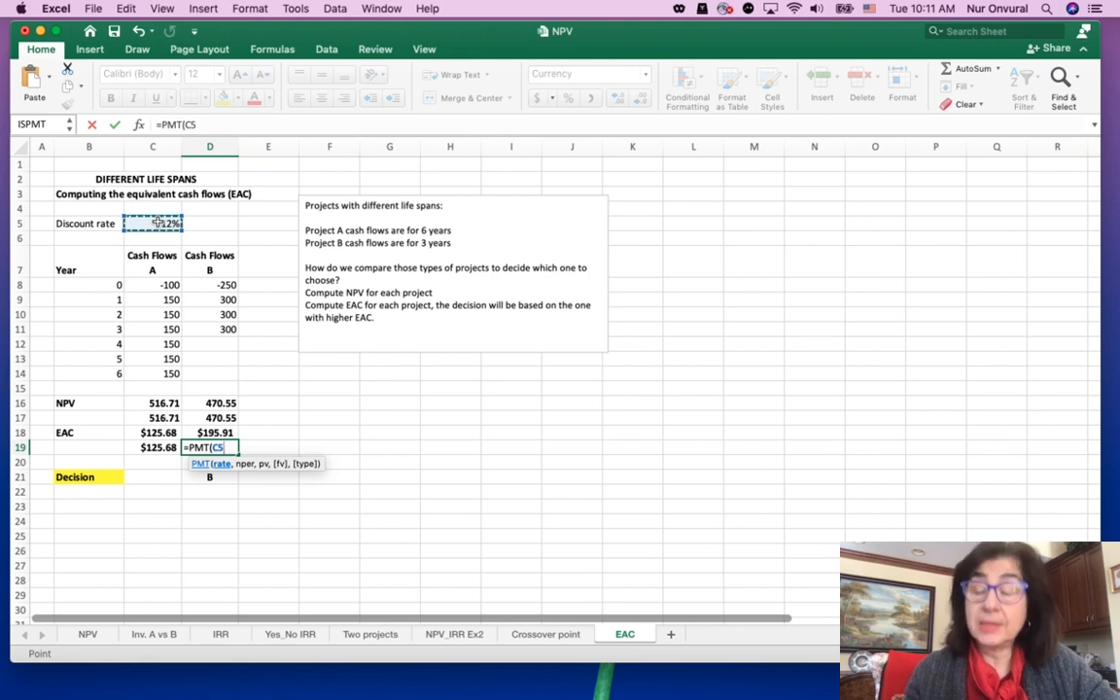
{"action": "type", "text": ","}
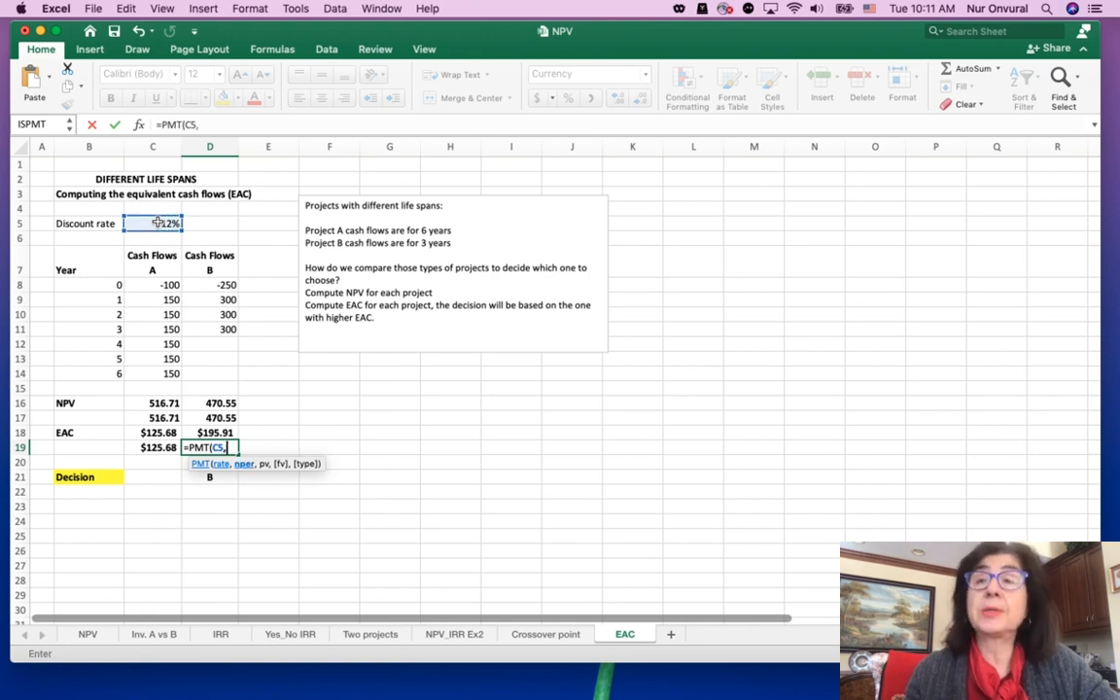
{"action": "left_click", "coordinate": [109, 329]}
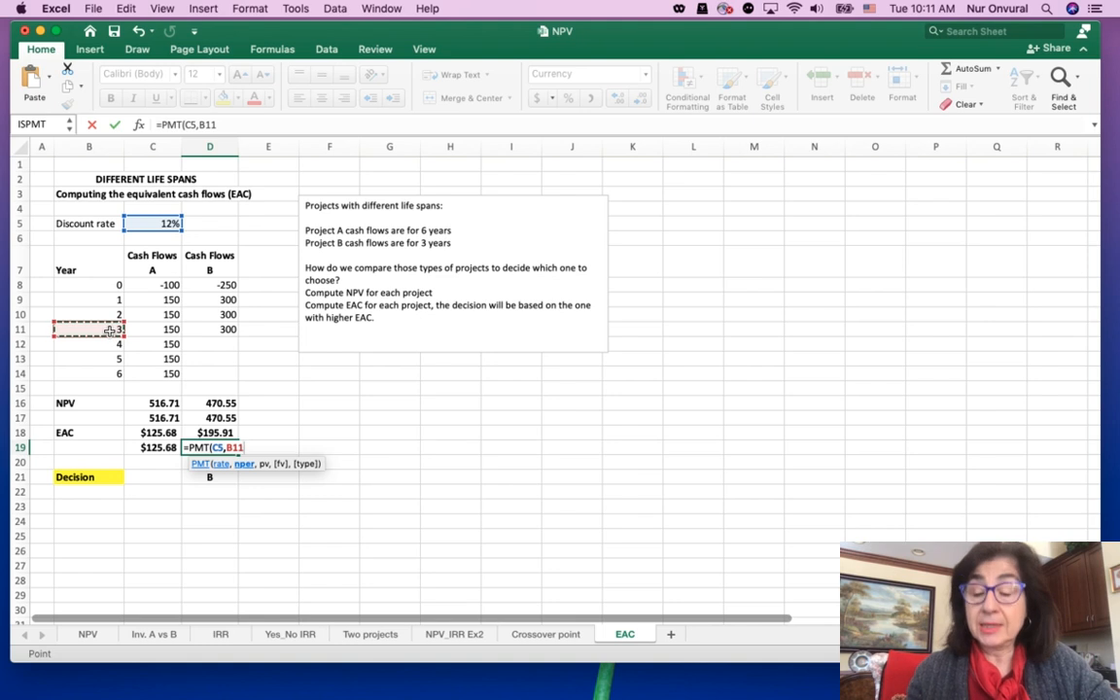
{"action": "type", "text": ",-"}
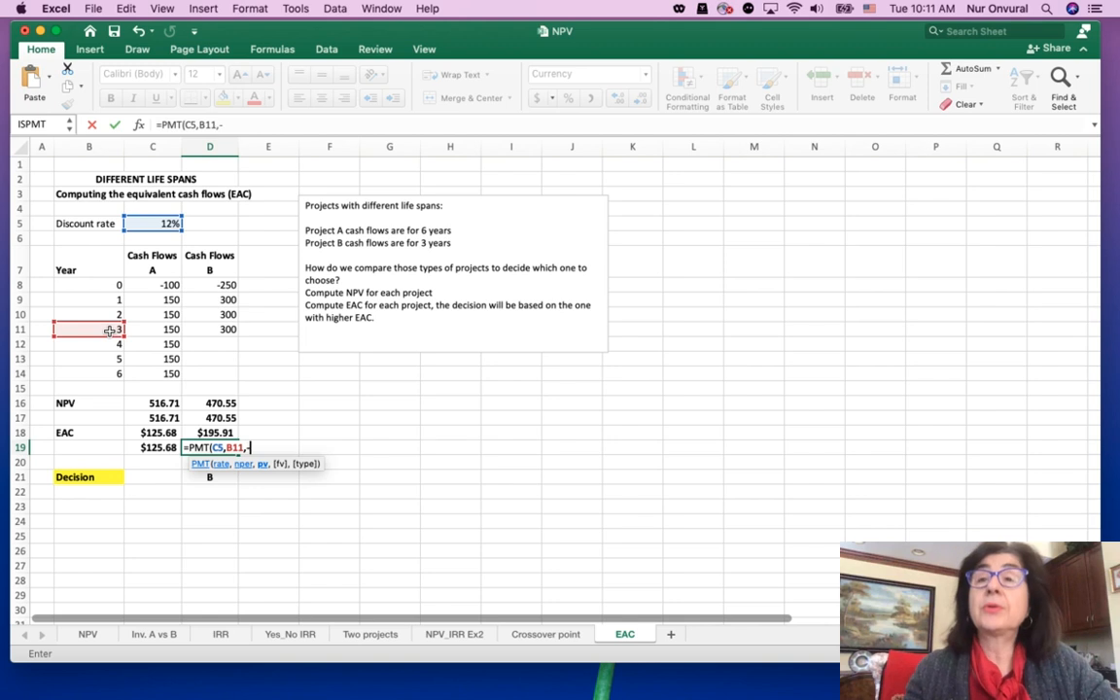
{"action": "left_click", "coordinate": [225, 418]}
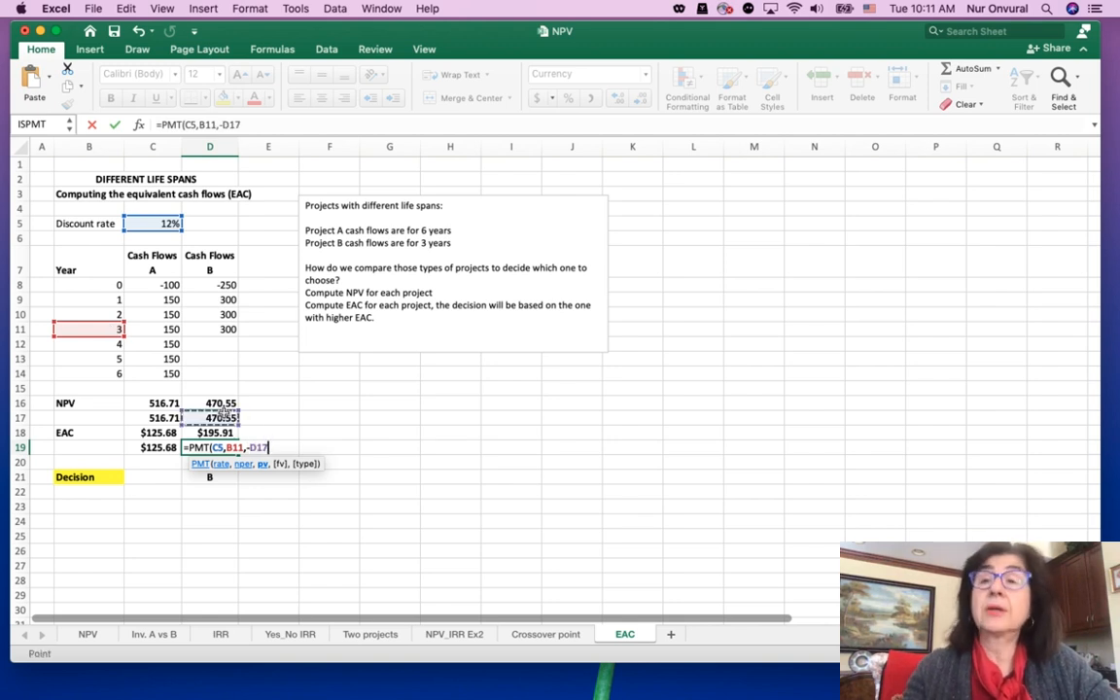
{"action": "key", "text": "Return"}
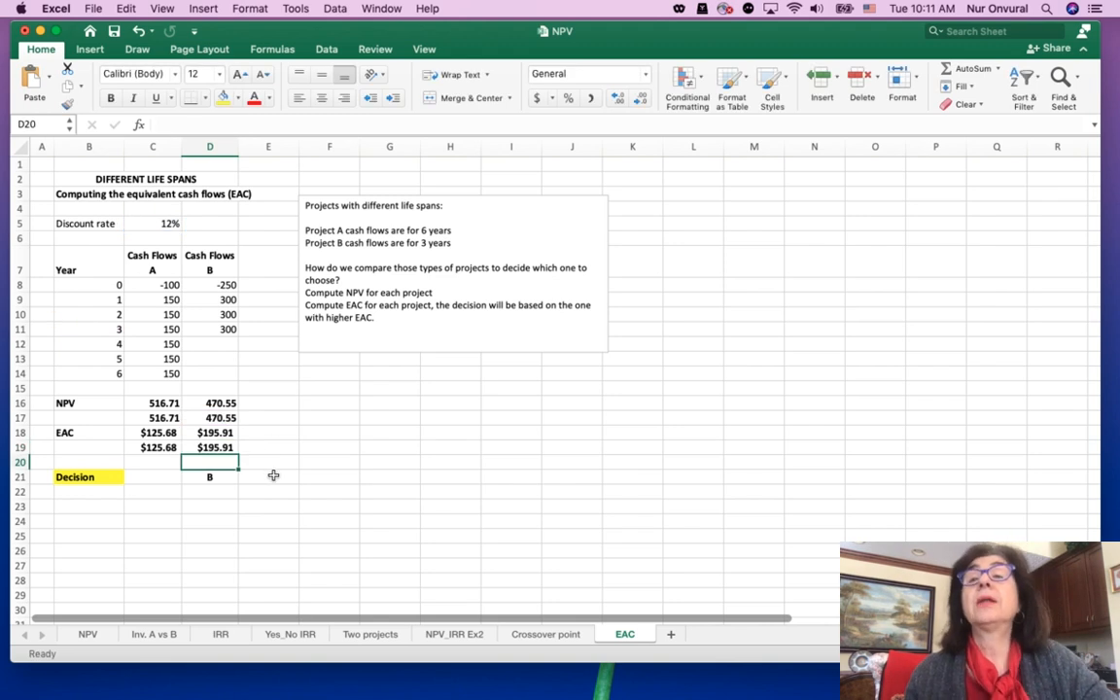